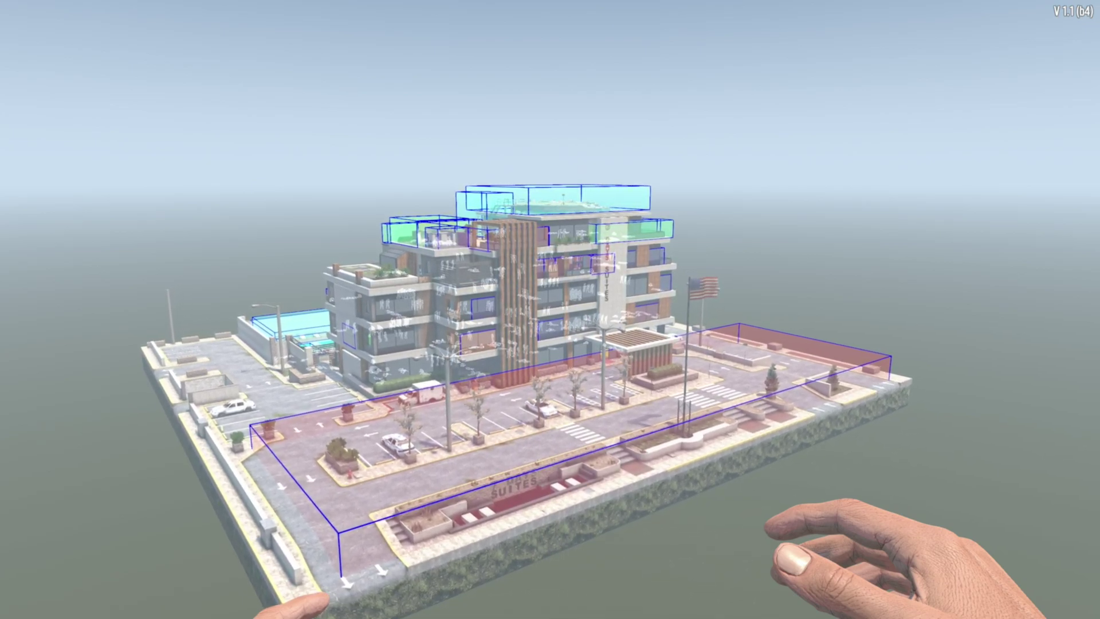
{"action": "key", "text": "w"}
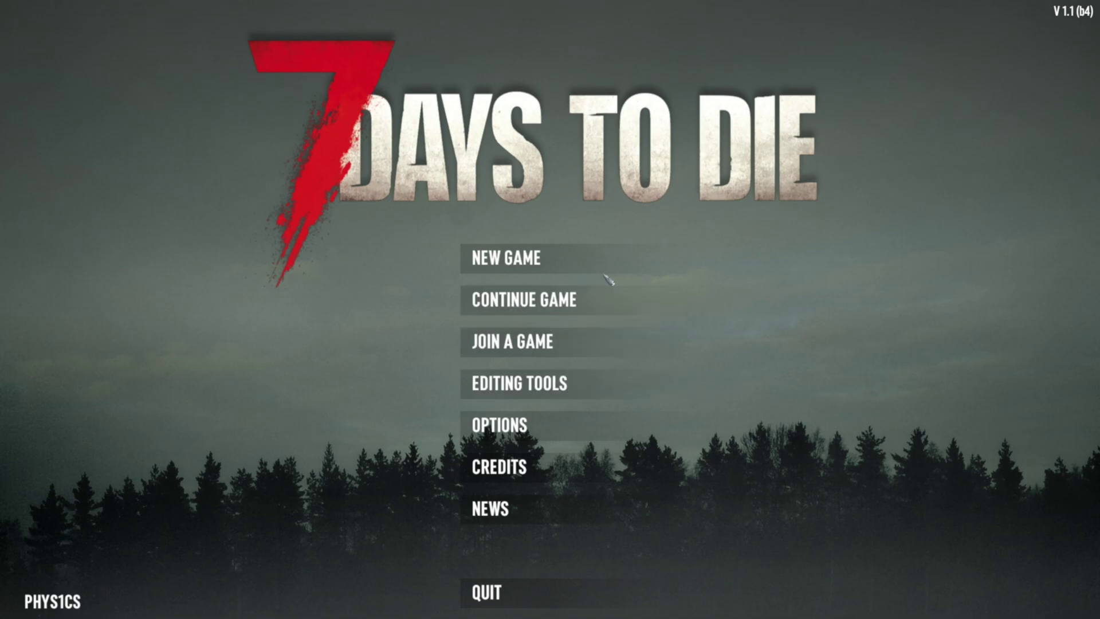
Start the Level/Prefab Editor from the editing tools and fly up above the empty checkered floor.
{"action": "left_click", "coordinate": [598, 389]}
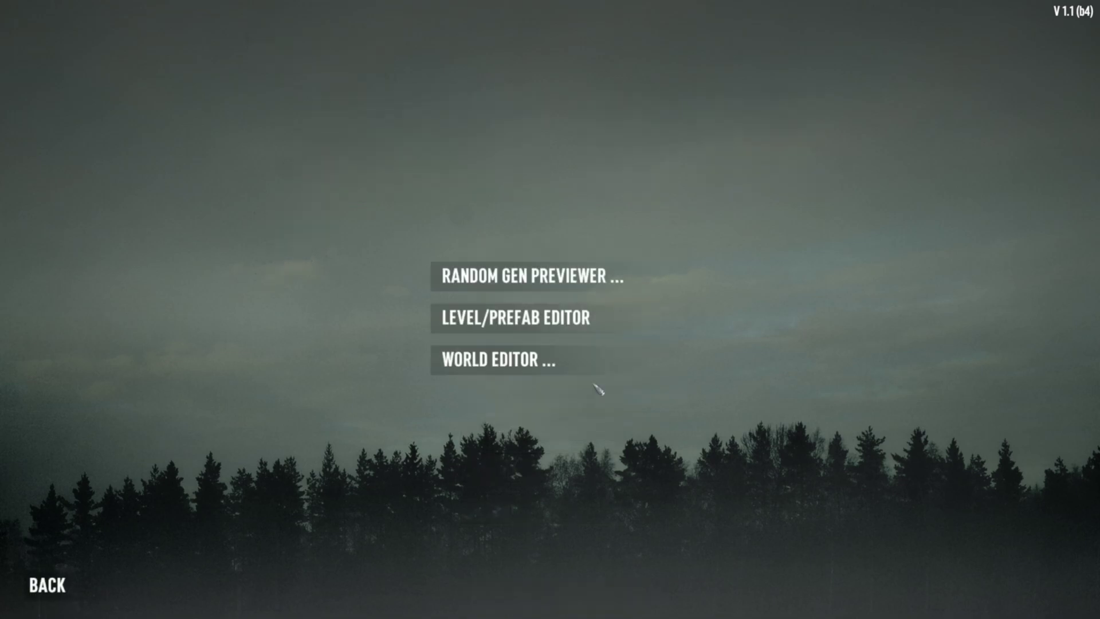
{"action": "left_click", "coordinate": [607, 326]}
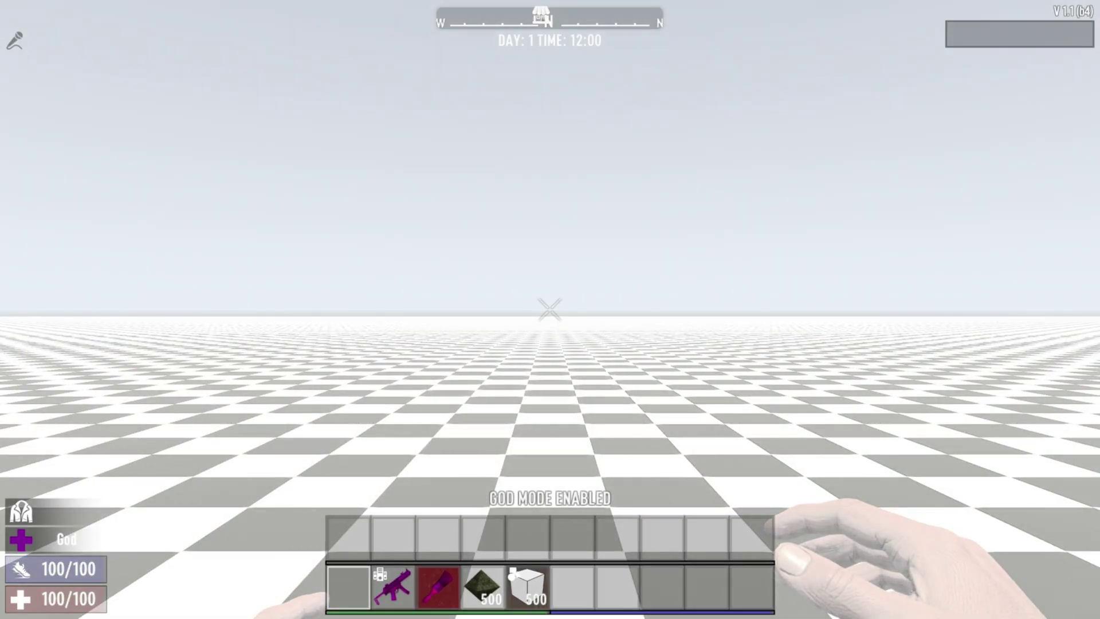
{"action": "key", "text": "space"}
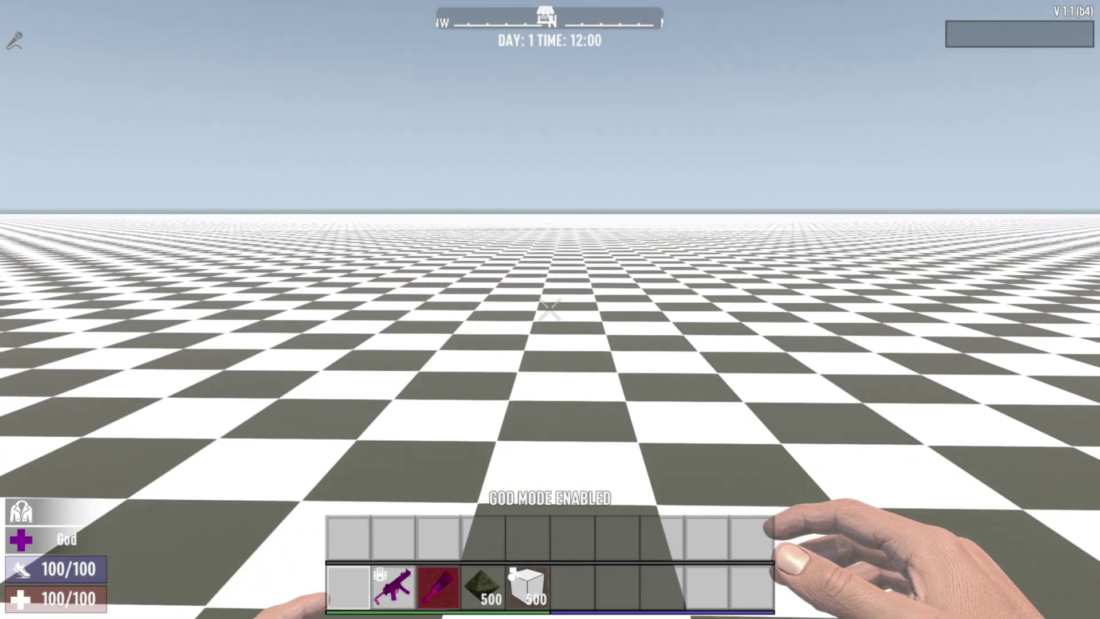
{"action": "key", "text": "c"}
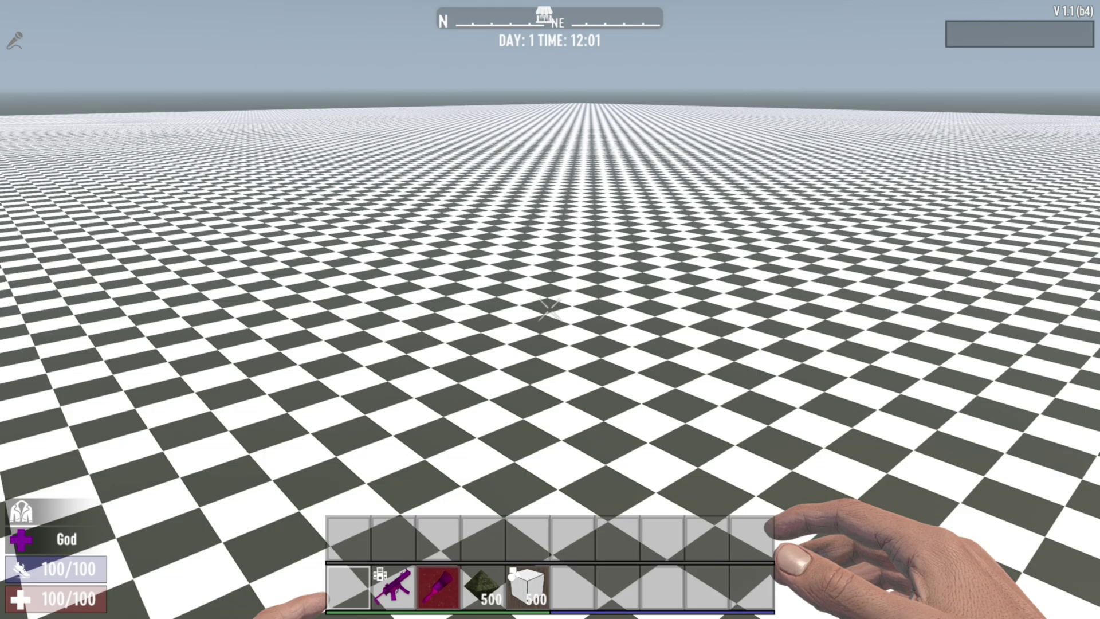
Review the editor's level tools, visibility options, block and selection tools, and the prefab browser.
{"action": "key", "text": "Escape"}
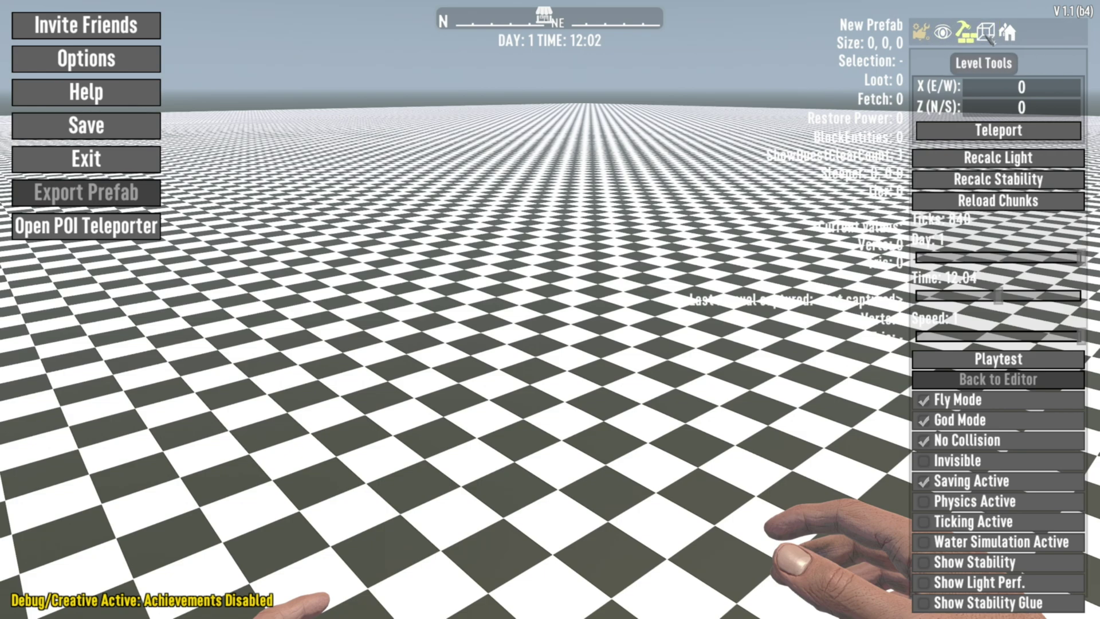
{"action": "left_click", "coordinate": [988, 34]}
{"action": "left_click", "coordinate": [1009, 33]}
{"action": "left_click", "coordinate": [1008, 33]}
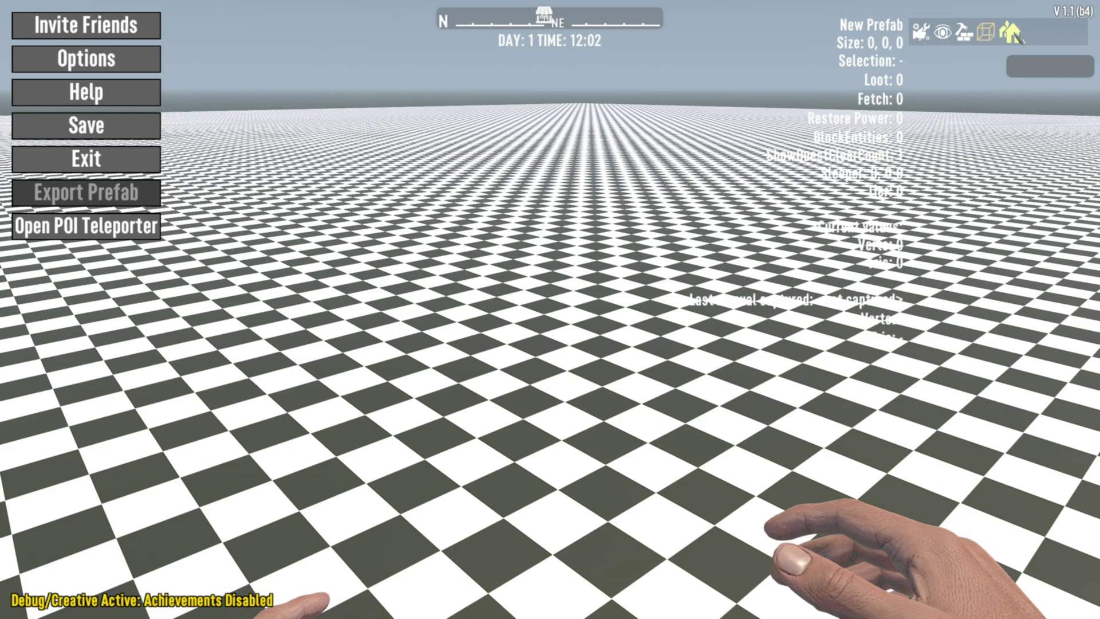
{"action": "left_click", "coordinate": [923, 33]}
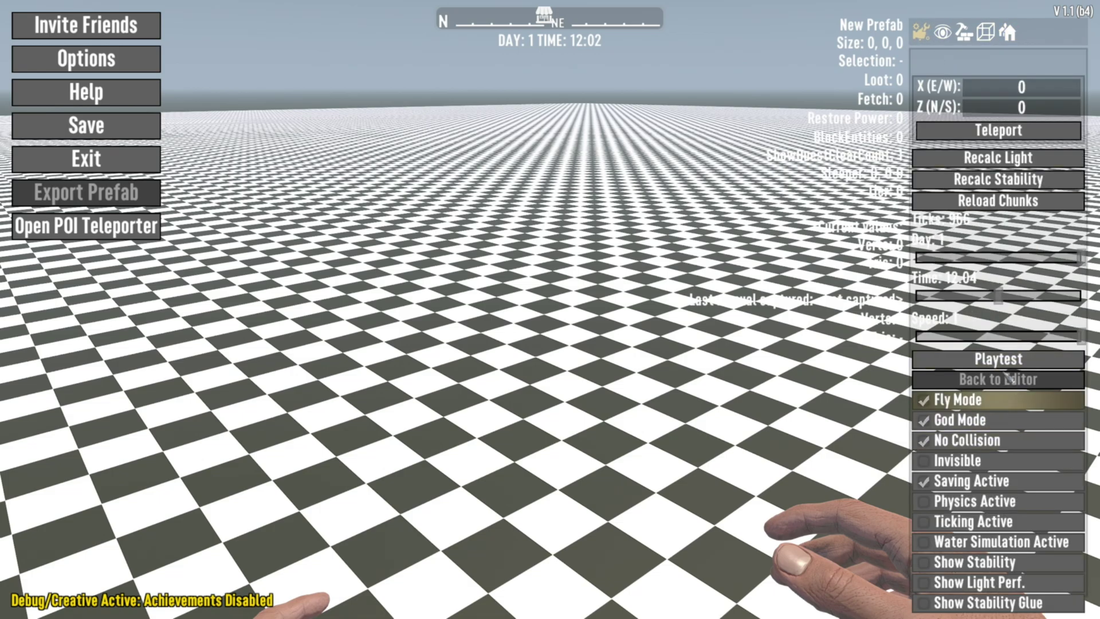
{"action": "left_click", "coordinate": [943, 33]}
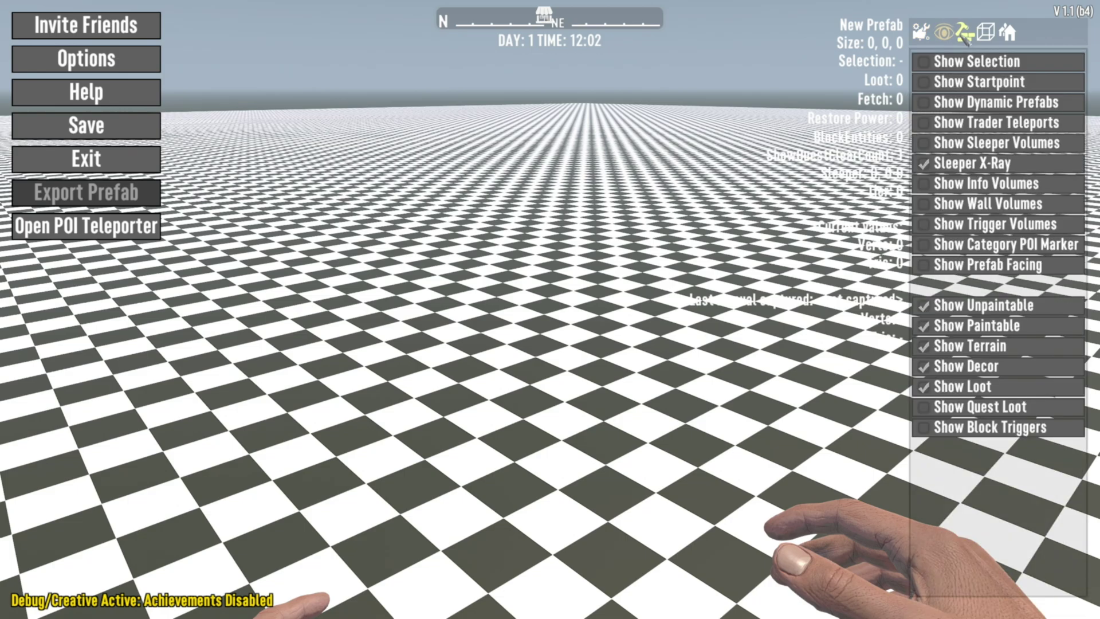
{"action": "left_click", "coordinate": [964, 34]}
{"action": "left_click", "coordinate": [985, 32]}
{"action": "left_click", "coordinate": [1008, 33]}
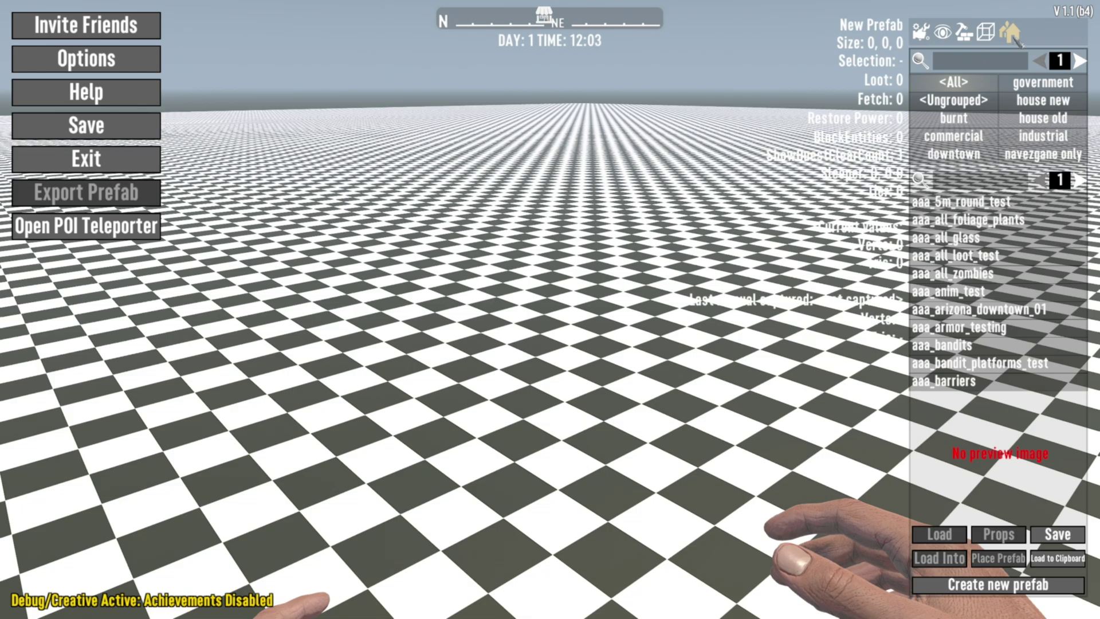
Browse through the list of all prefabs, create a new prefab, and return to the editing view.
{"action": "scroll", "coordinate": [974, 294], "scroll_direction": "down", "scroll_amount": 18}
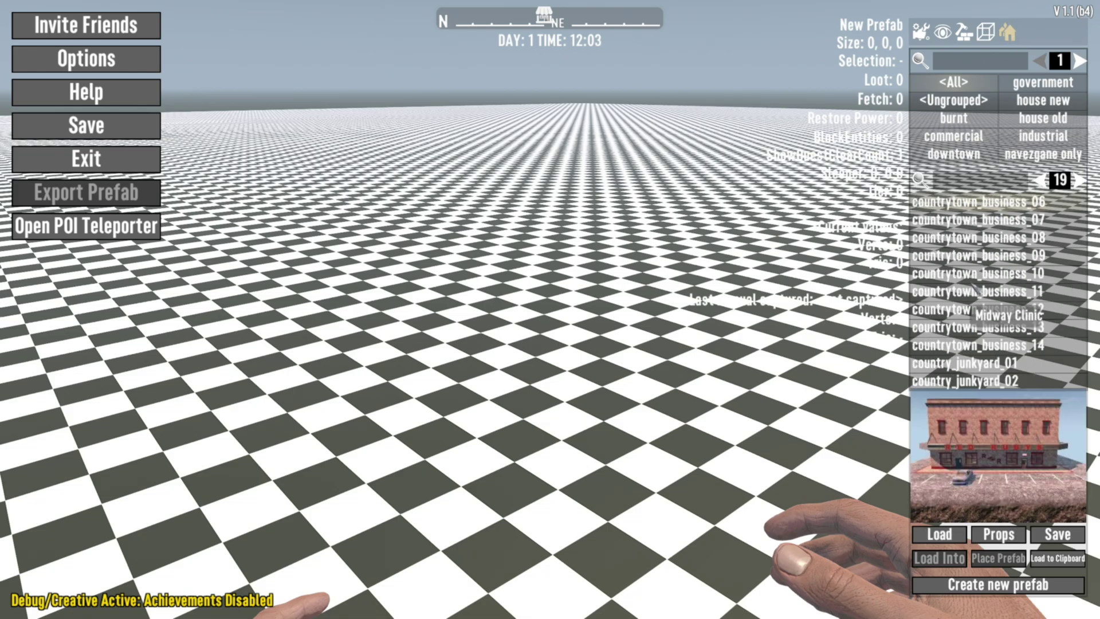
{"action": "scroll", "coordinate": [976, 289], "scroll_direction": "down", "scroll_amount": 11}
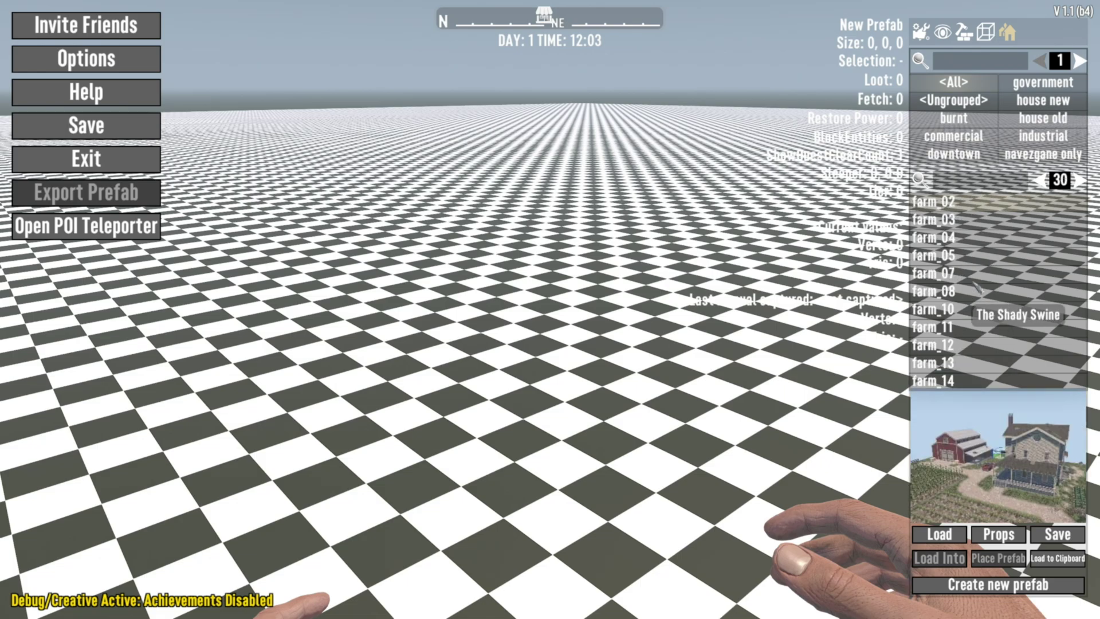
{"action": "left_click", "coordinate": [995, 590]}
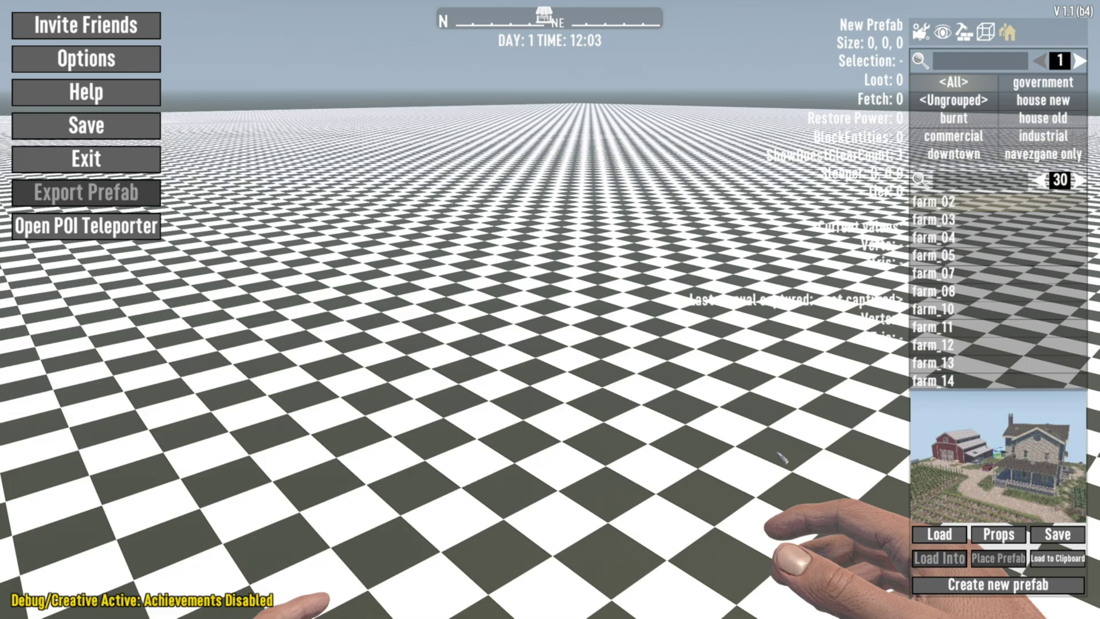
{"action": "key", "text": "Escape"}
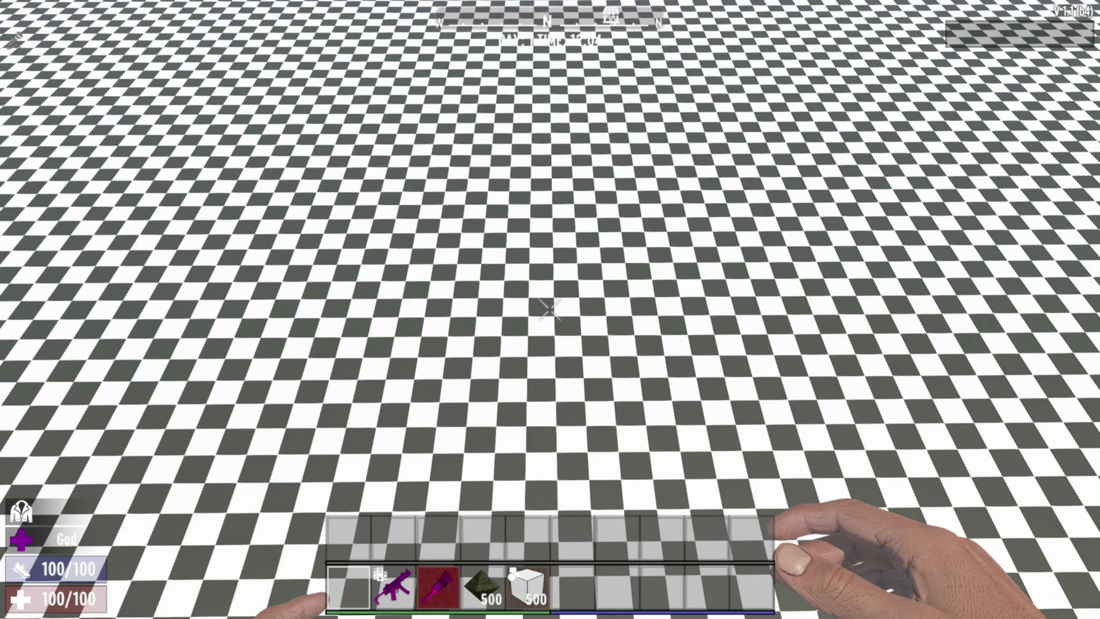
Search the creative item list for "admin".
{"action": "key", "text": "u"}
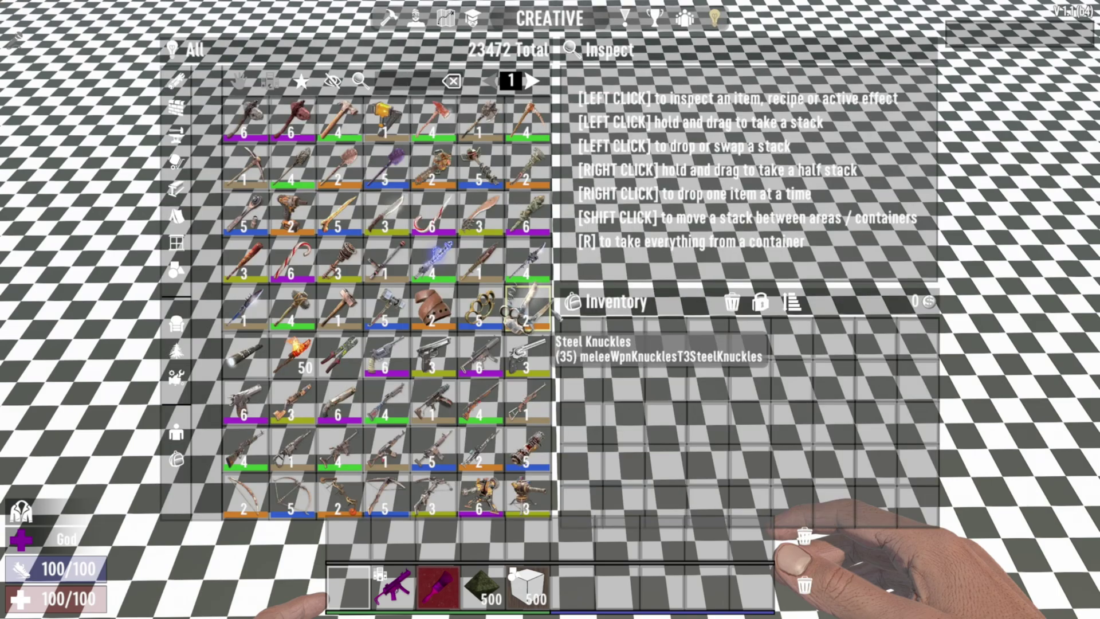
{"action": "key", "text": "Escape"}
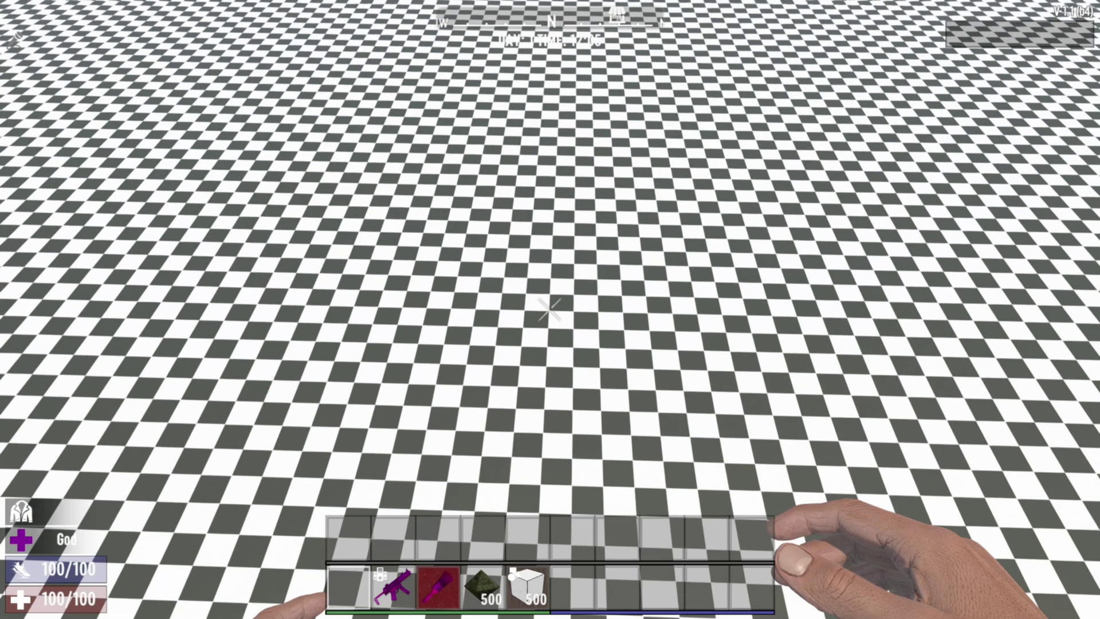
{"action": "key", "text": "u"}
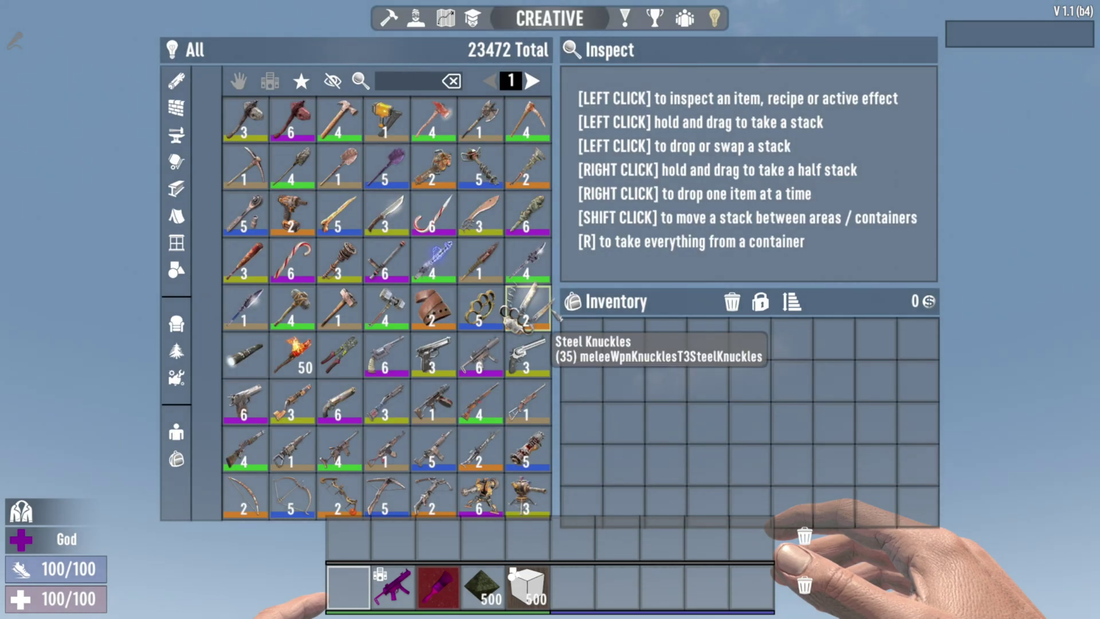
{"action": "type", "text": "admin"}
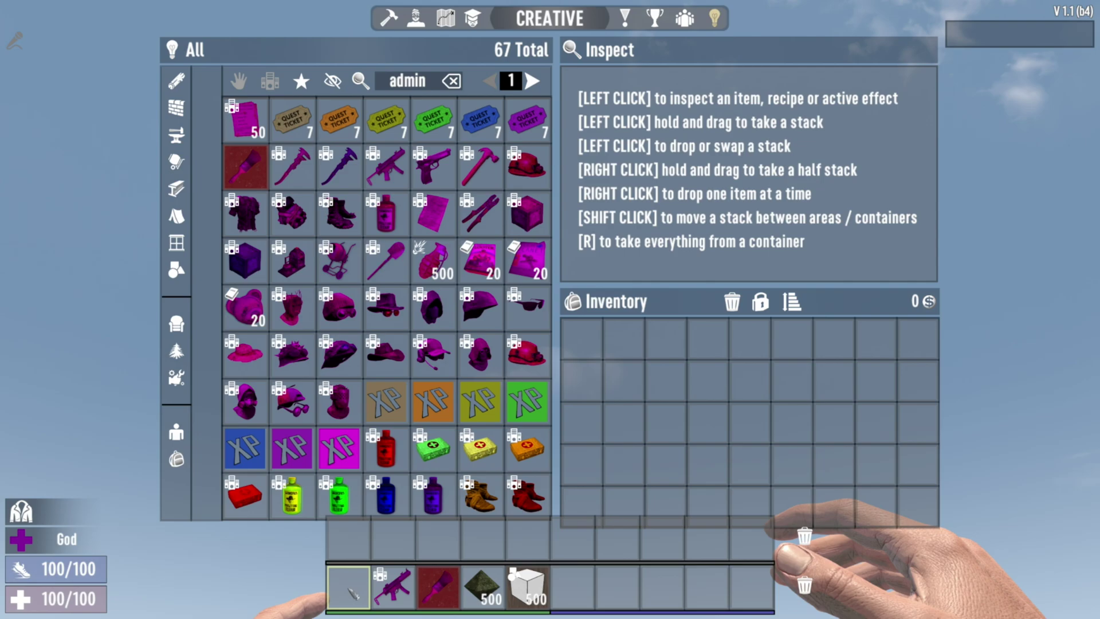
Search the creative items for "terr" and for "var", and return to the editing view.
{"action": "left_click", "coordinate": [379, 90]}
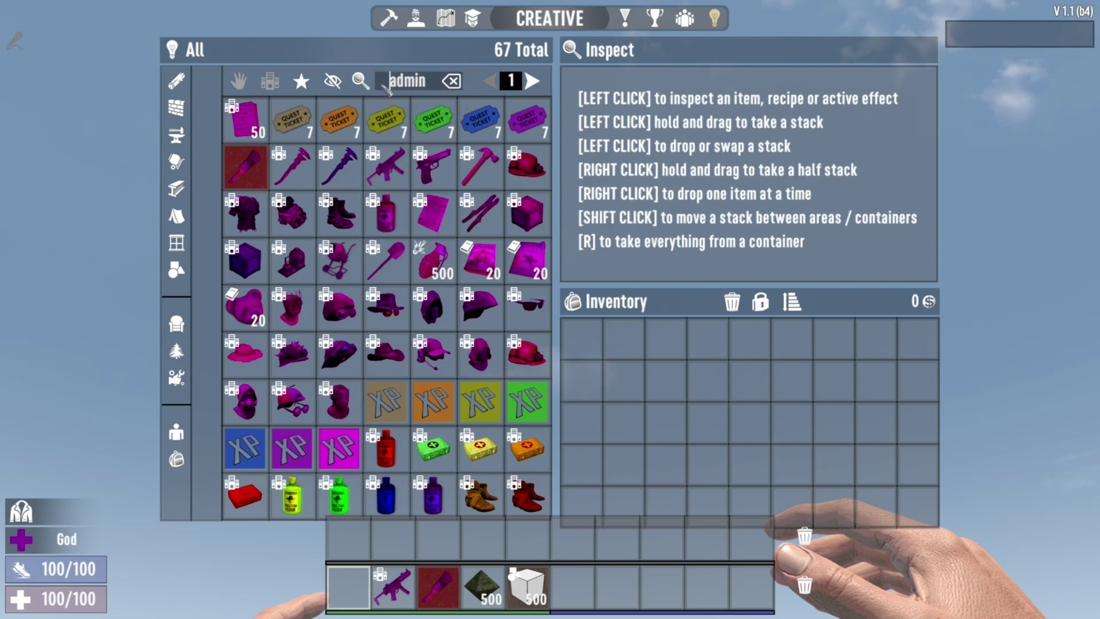
{"action": "type", "text": "terr"}
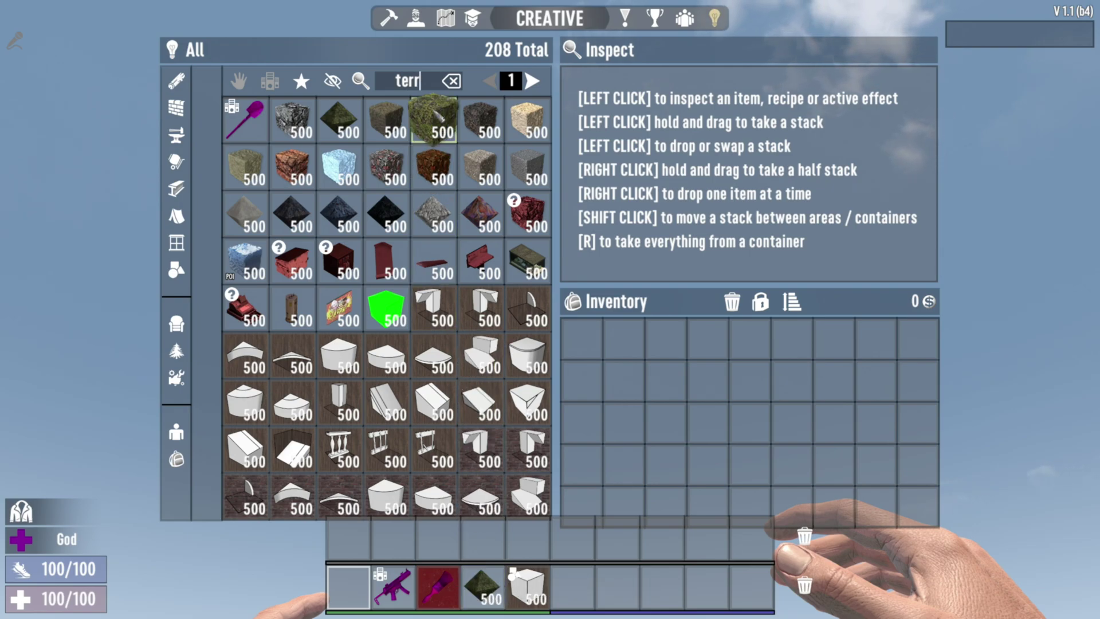
{"action": "left_click", "coordinate": [441, 83]}
{"action": "type", "text": "var"}
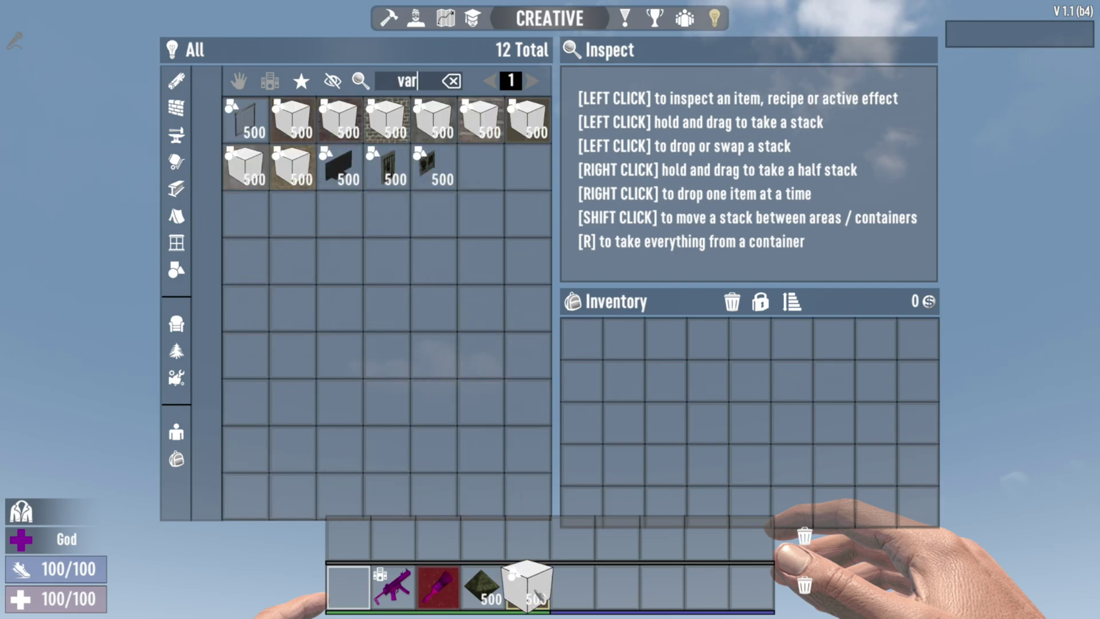
{"action": "key", "text": "Tab"}
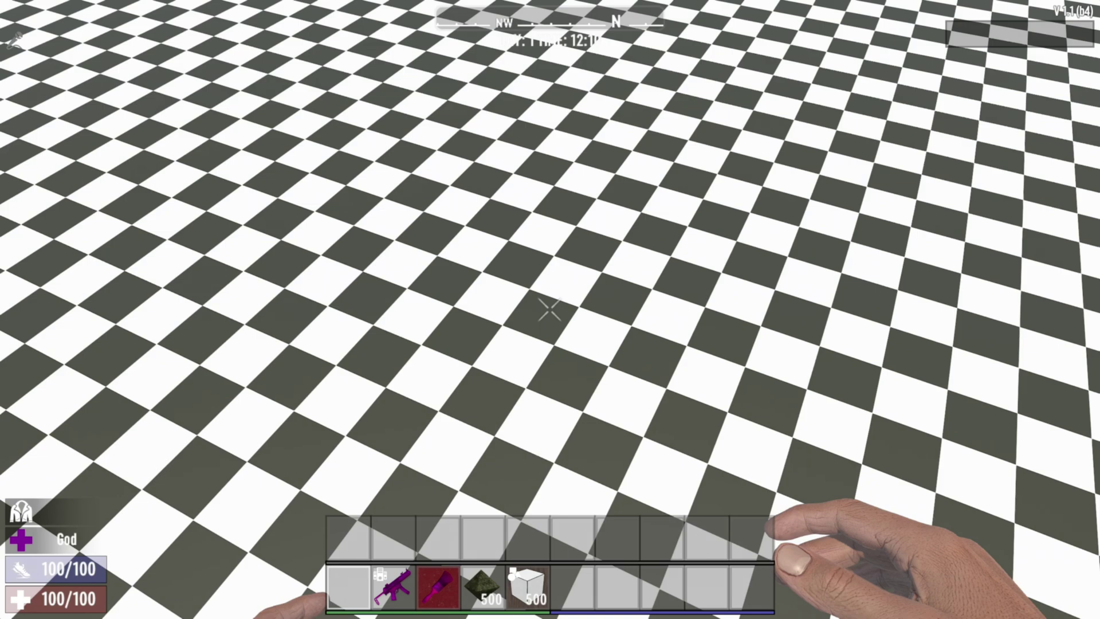
Try out a selection box on the checkered floor, stretching it from one block over a larger area.
{"action": "key", "text": "z"}
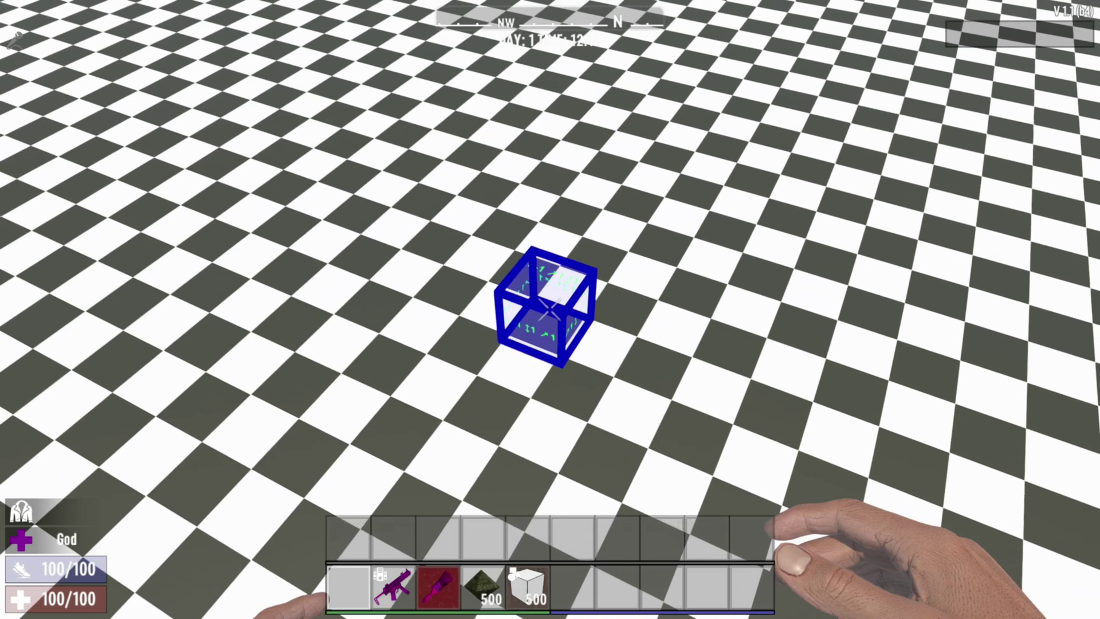
{"action": "key", "text": "z"}
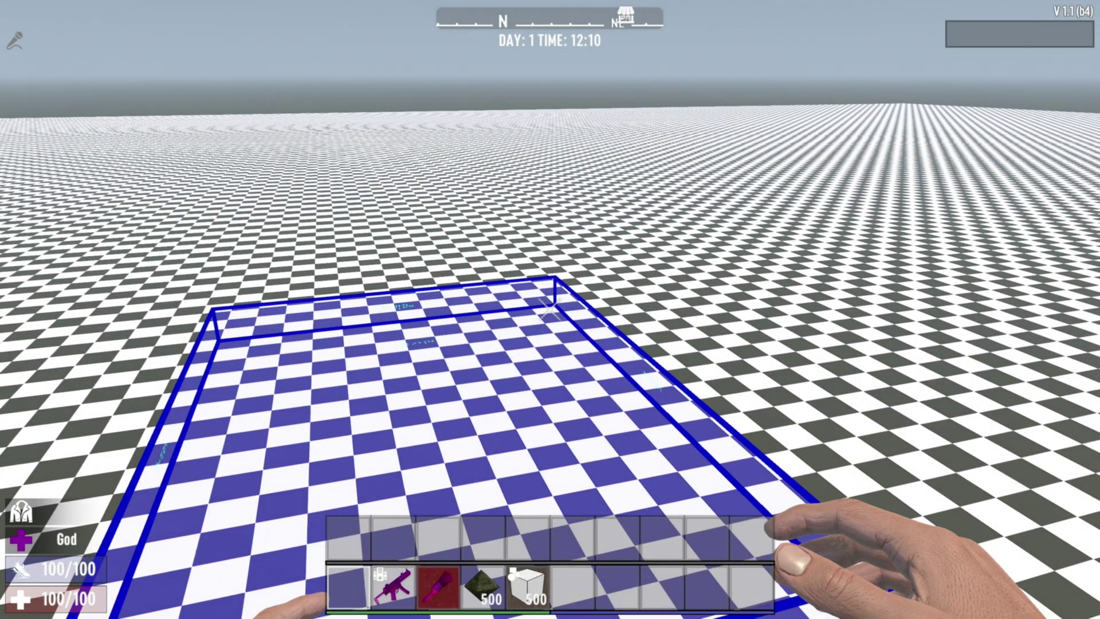
{"action": "right_click", "coordinate": [549, 310]}
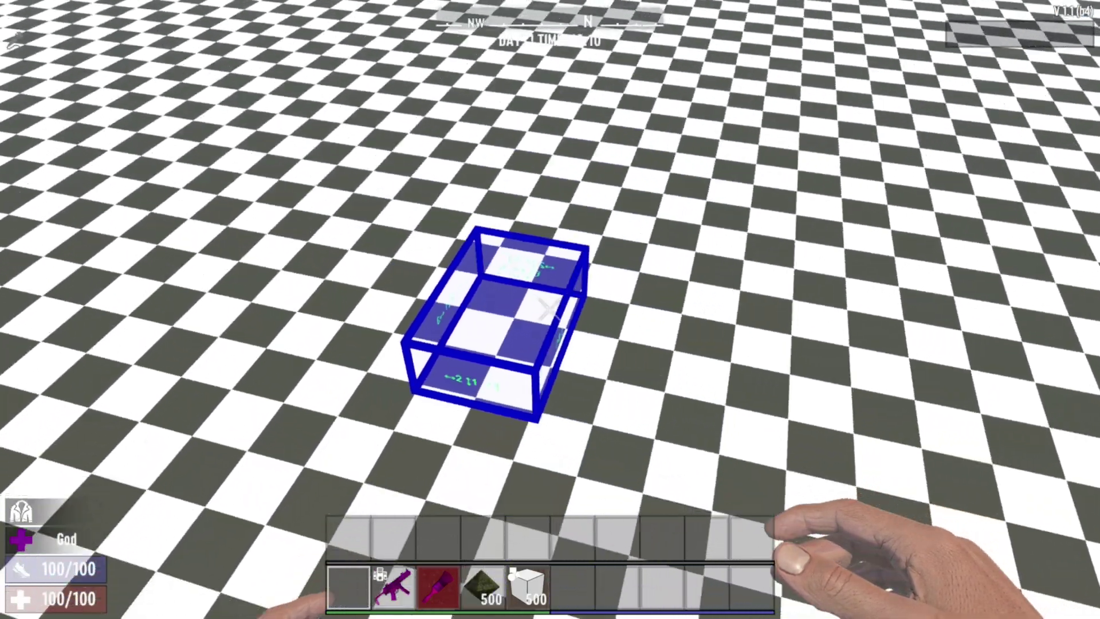
{"action": "key", "text": "w"}
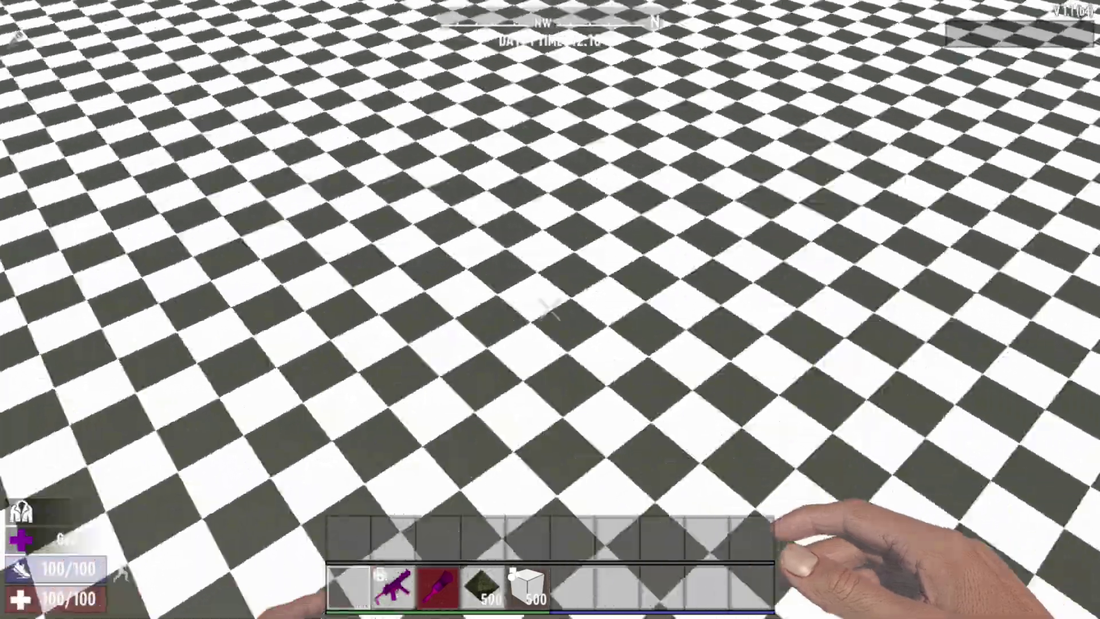
{"action": "right_click", "coordinate": [549, 311]}
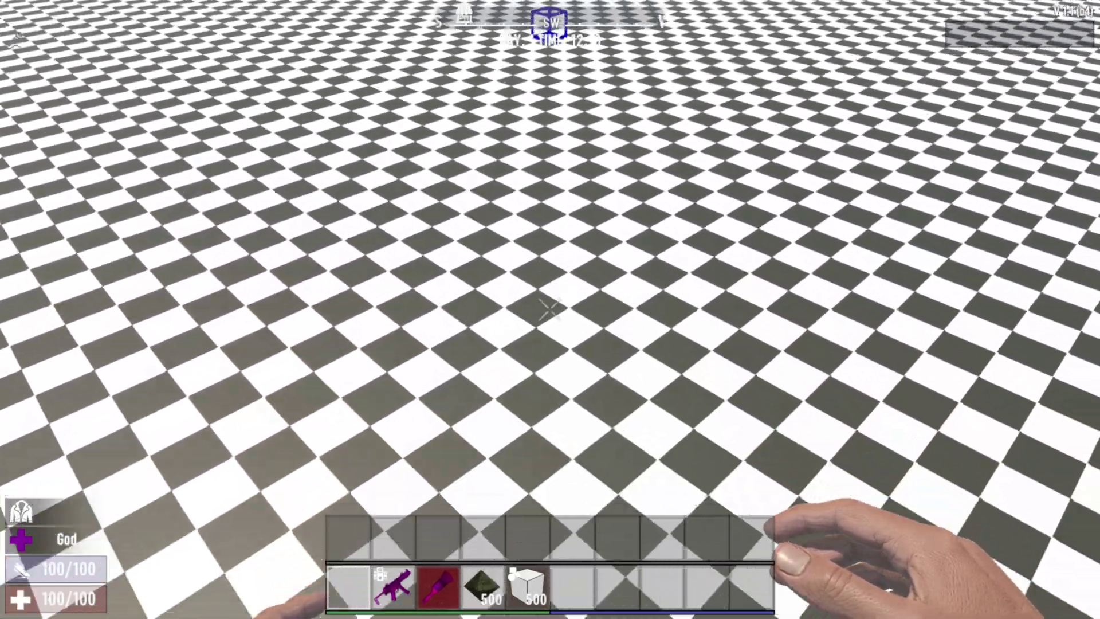
Select a large one-block-high area of the floor, fill it with the grassy terrain block, and clear the selection.
{"action": "key", "text": "z"}
{"action": "key", "text": "a"}
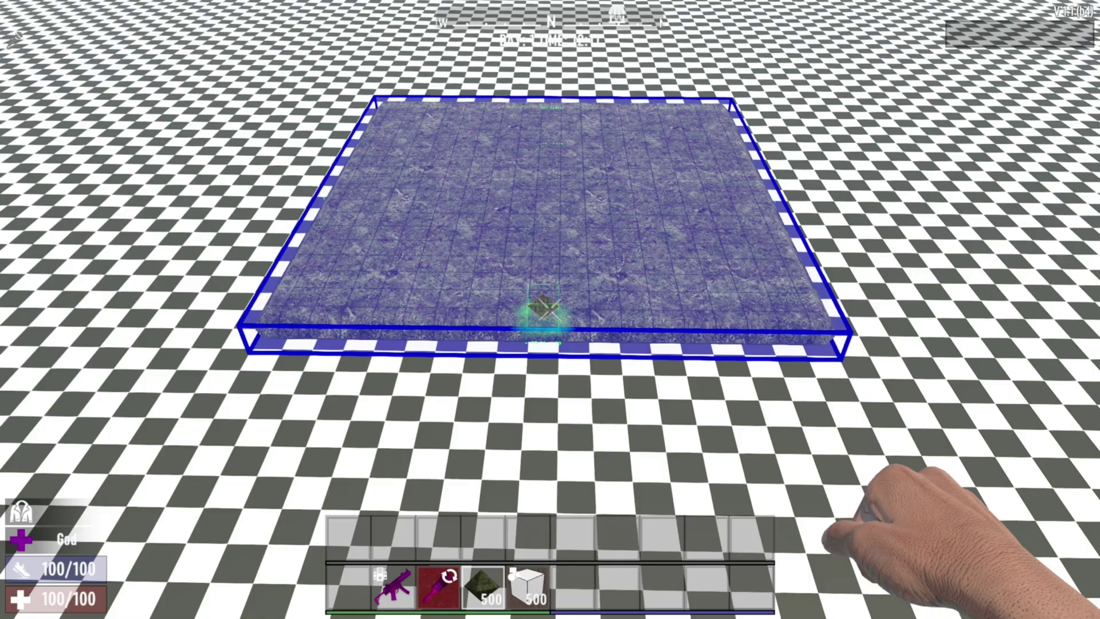
{"action": "key", "text": "z"}
{"action": "key", "text": "1"}
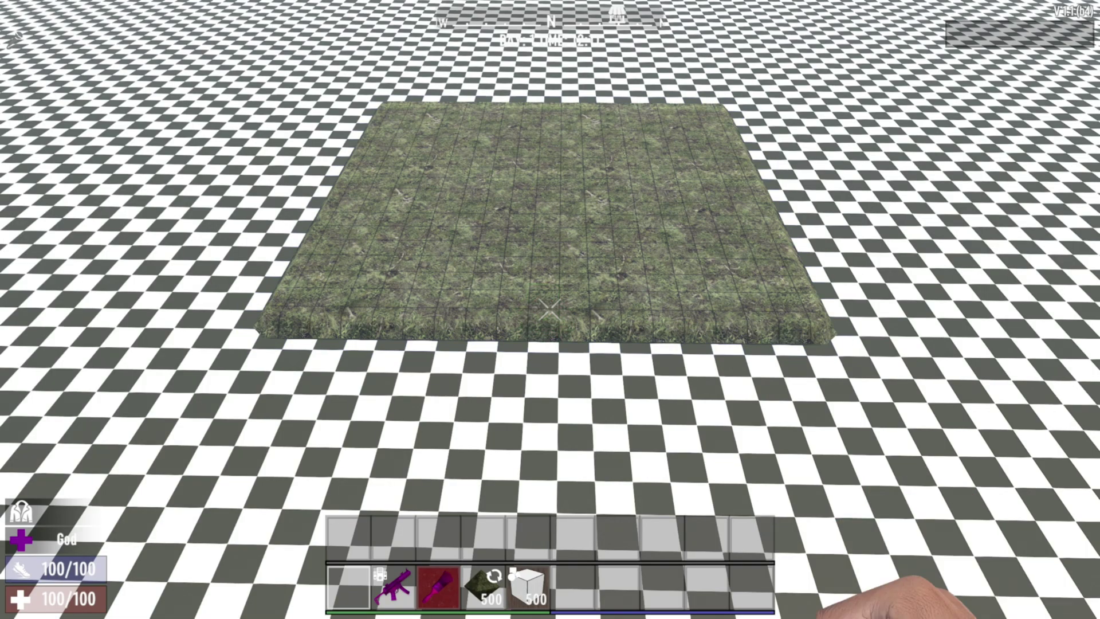
Examine the surface and edges of the terrain slab from close up and from above.
{"action": "key", "text": "w"}
{"action": "key", "text": "w"}
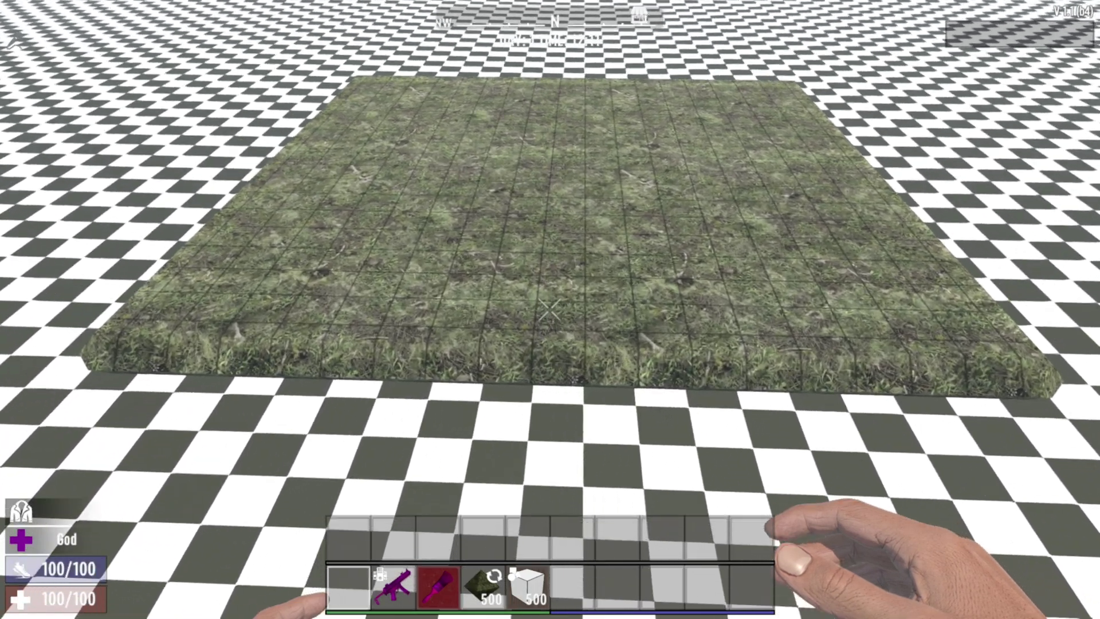
{"action": "key", "text": "s"}
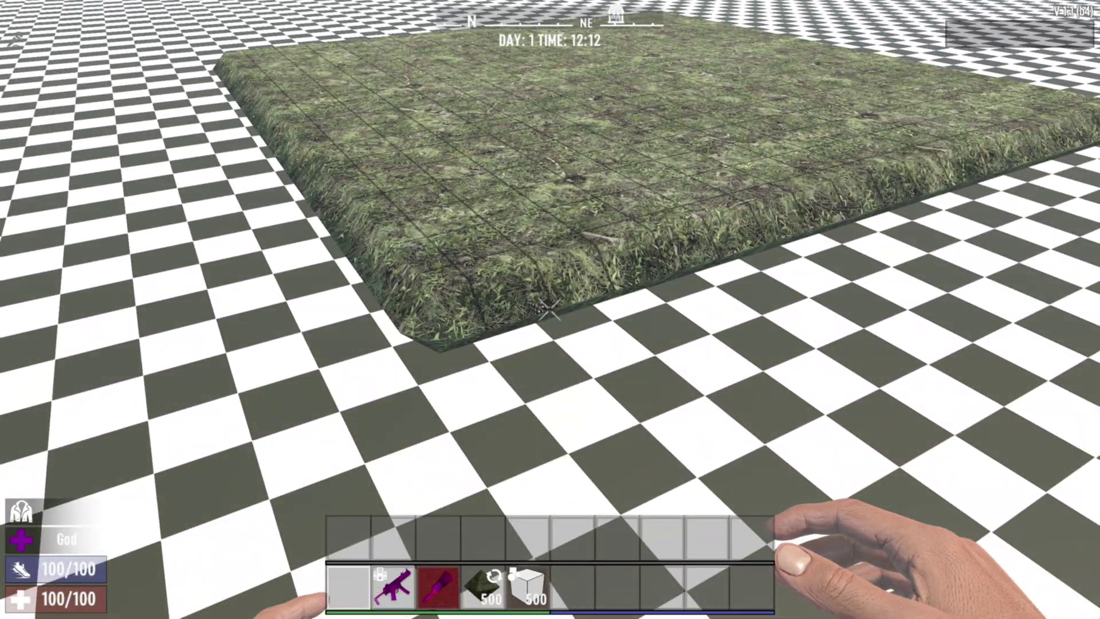
{"action": "key", "text": "d"}
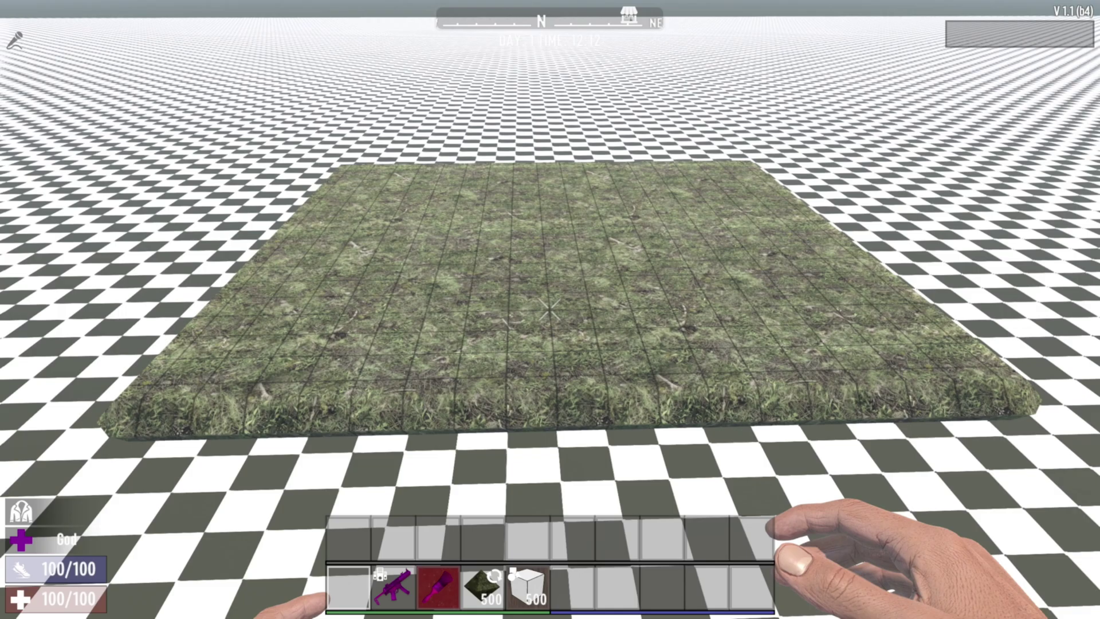
{"action": "key", "text": "s"}
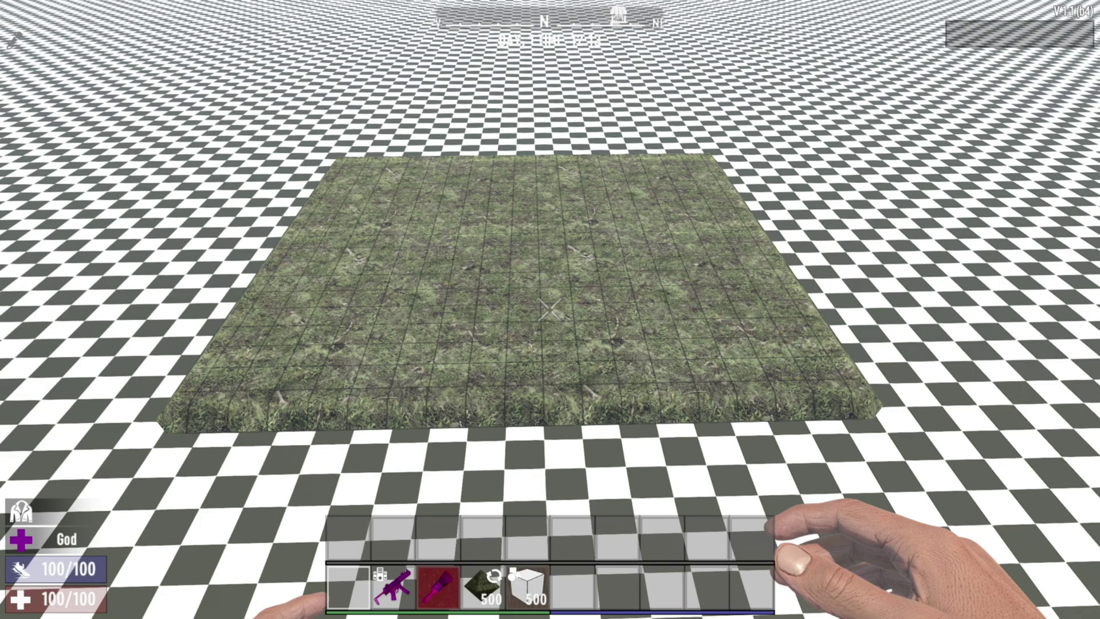
{"action": "key", "text": "w"}
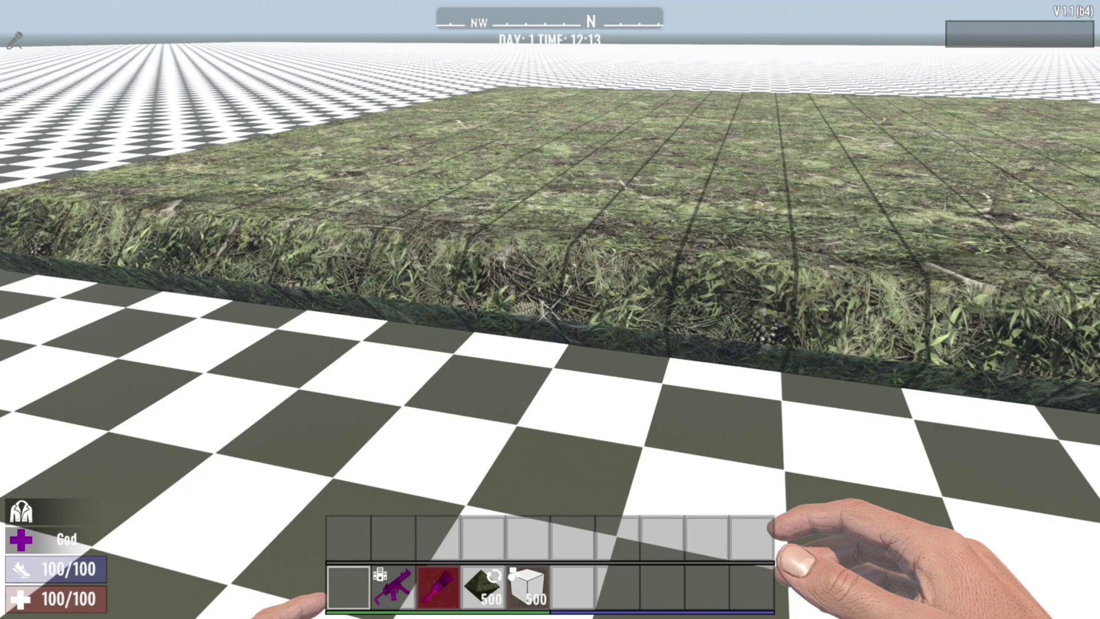
{"action": "key", "text": "s"}
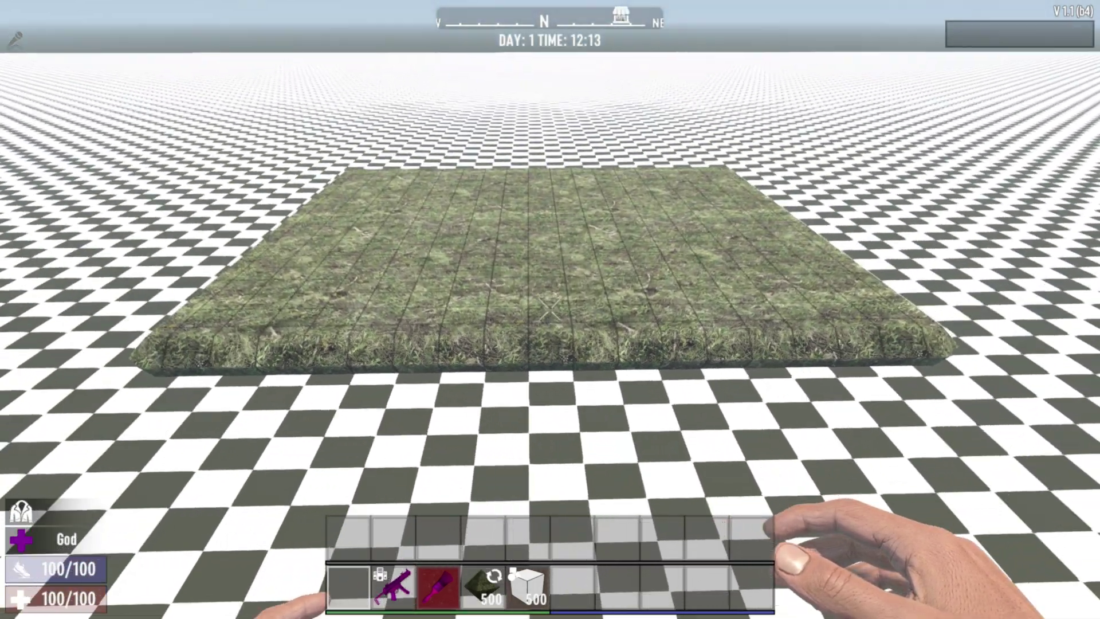
Move the ground level up one step, hide it, and inspect the terrain slab from below and above.
{"action": "key", "text": "Escape"}
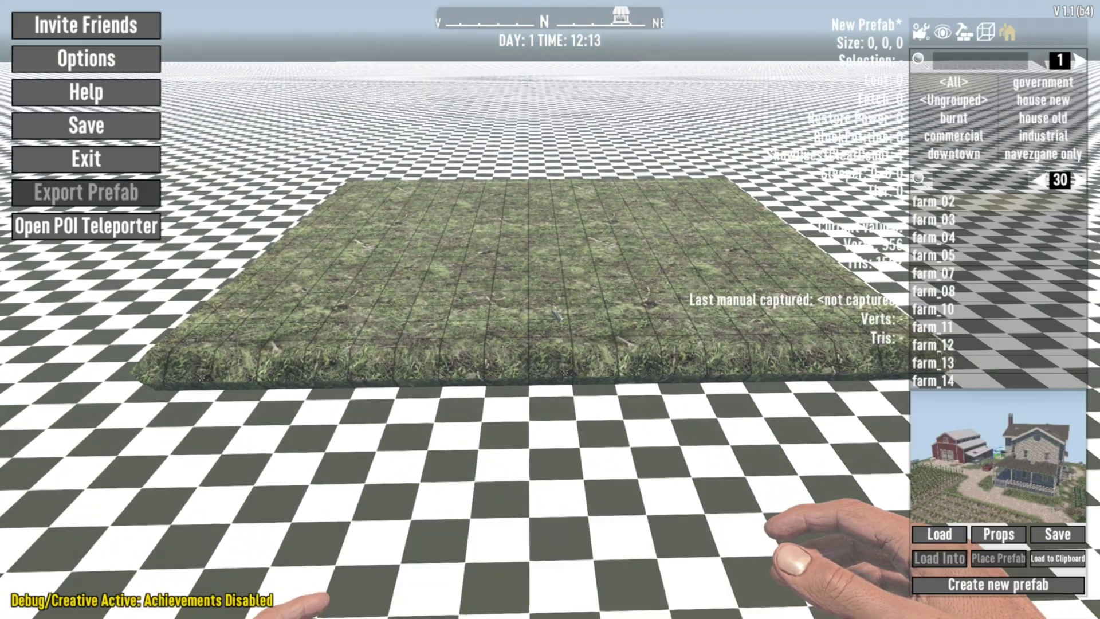
{"action": "left_click", "coordinate": [966, 35]}
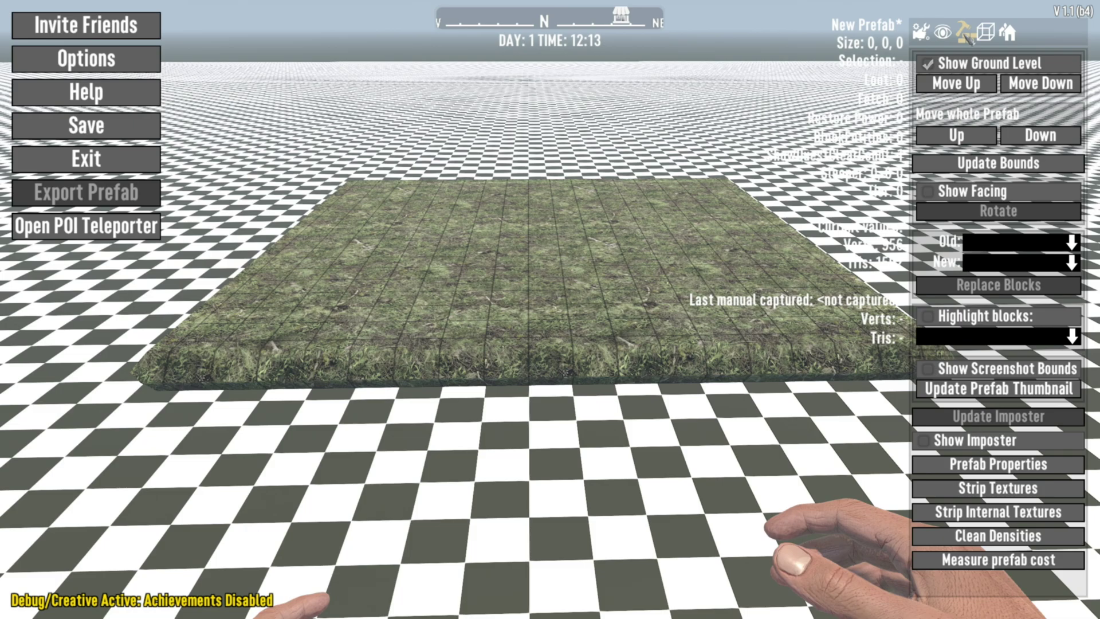
{"action": "left_click", "coordinate": [948, 65]}
{"action": "left_click", "coordinate": [948, 65]}
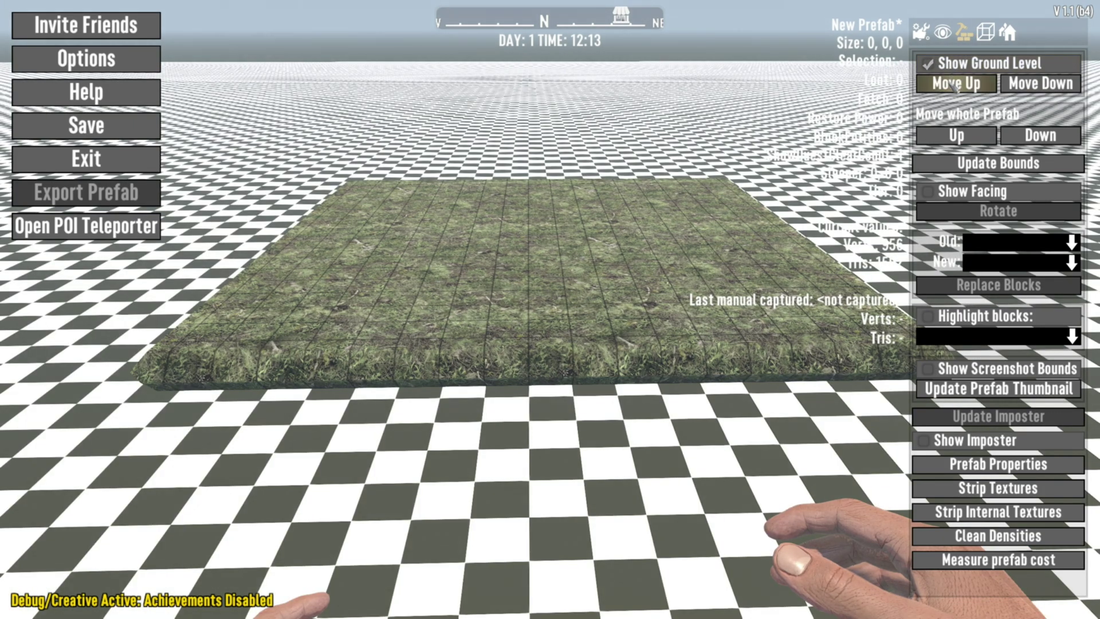
{"action": "left_click", "coordinate": [955, 84]}
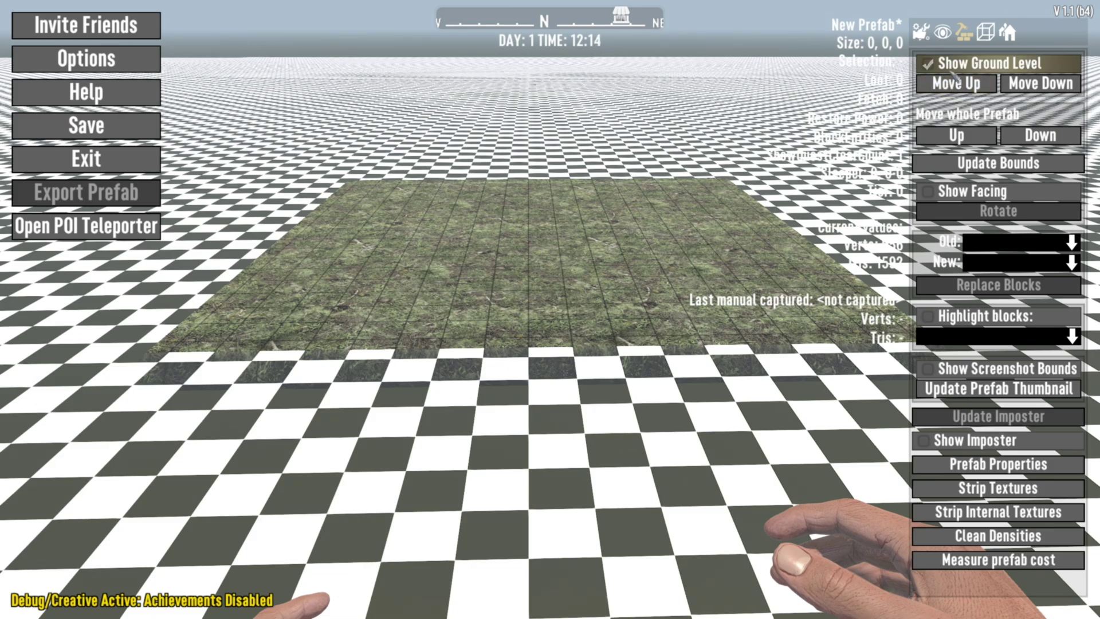
{"action": "left_click", "coordinate": [955, 66]}
{"action": "key", "text": "Escape"}
{"action": "key", "text": "q"}
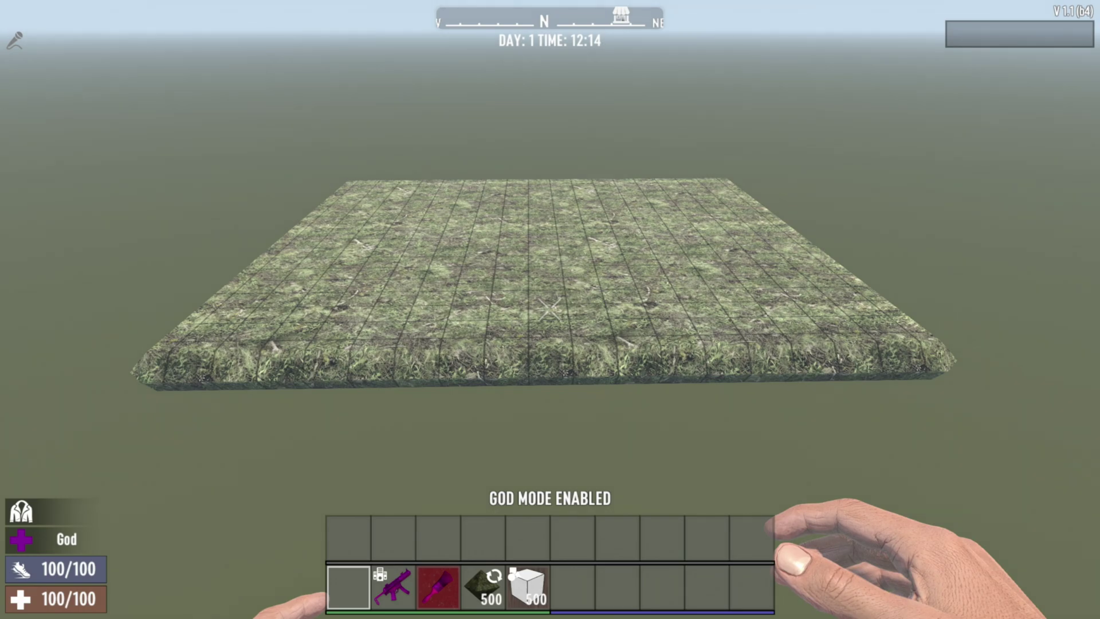
{"action": "key", "text": "c"}
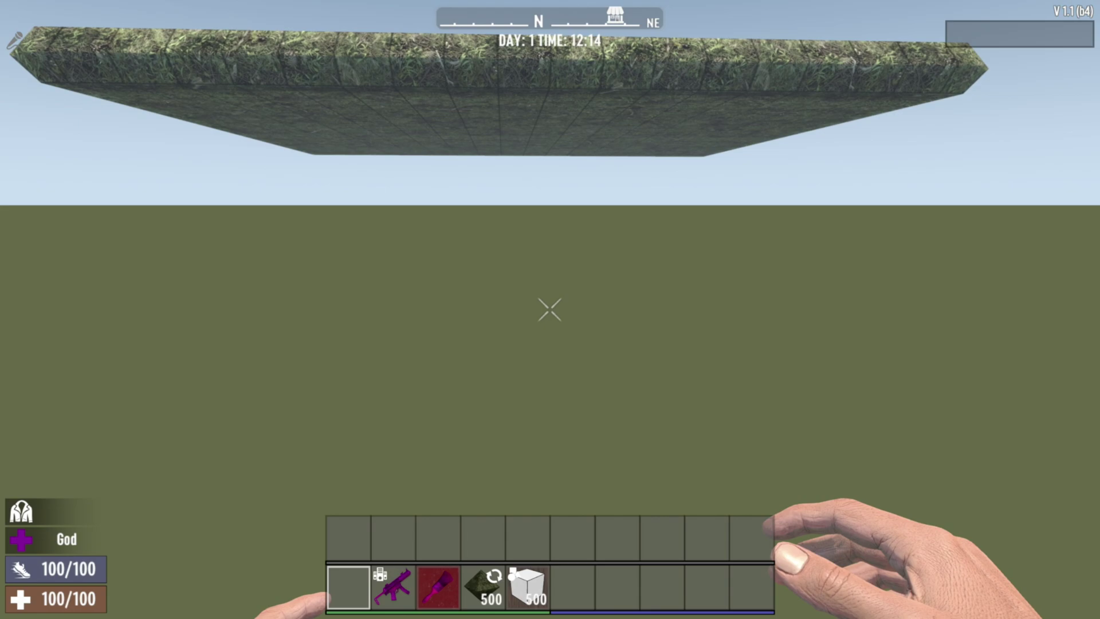
{"action": "key", "text": "space"}
{"action": "key", "text": "space"}
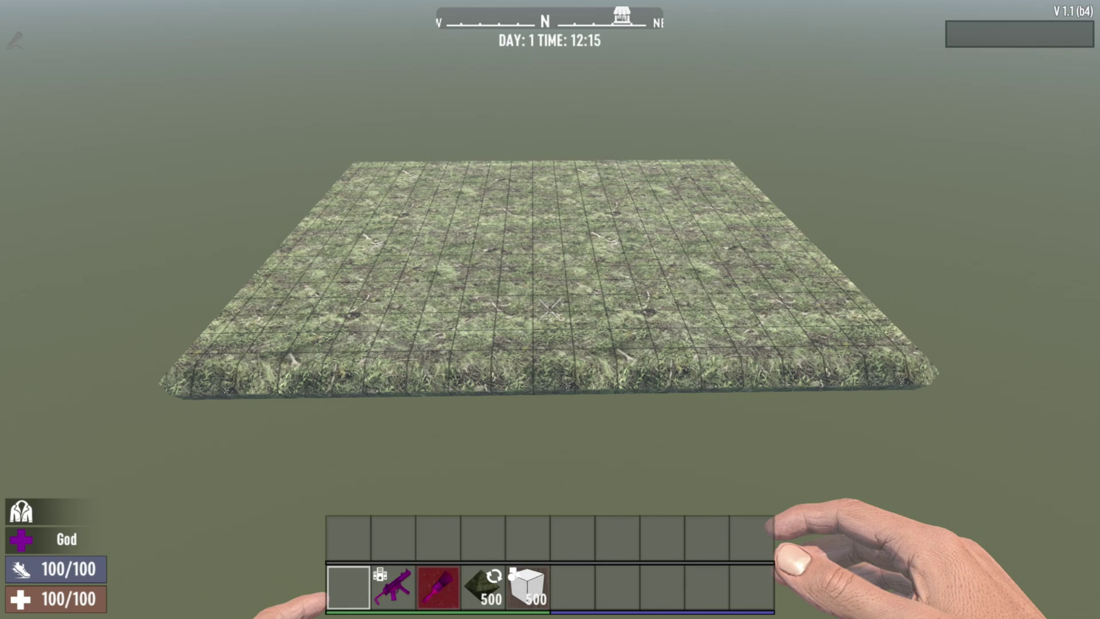
Show the ground level again, move it down one step, and raise it several steps above the slab.
{"action": "key", "text": "Escape"}
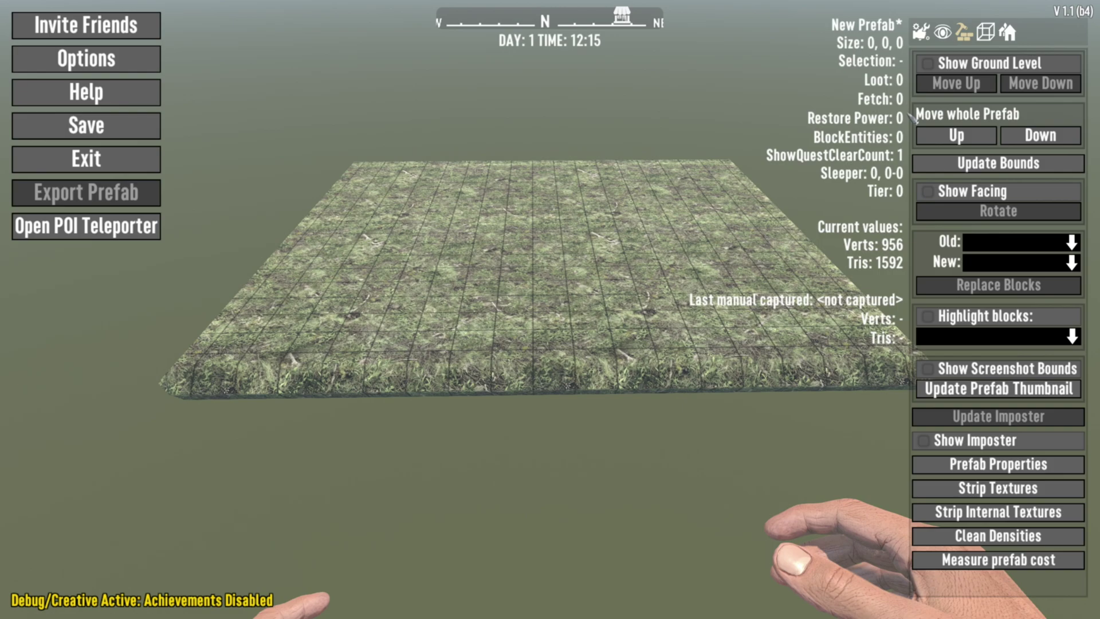
{"action": "left_click", "coordinate": [958, 63]}
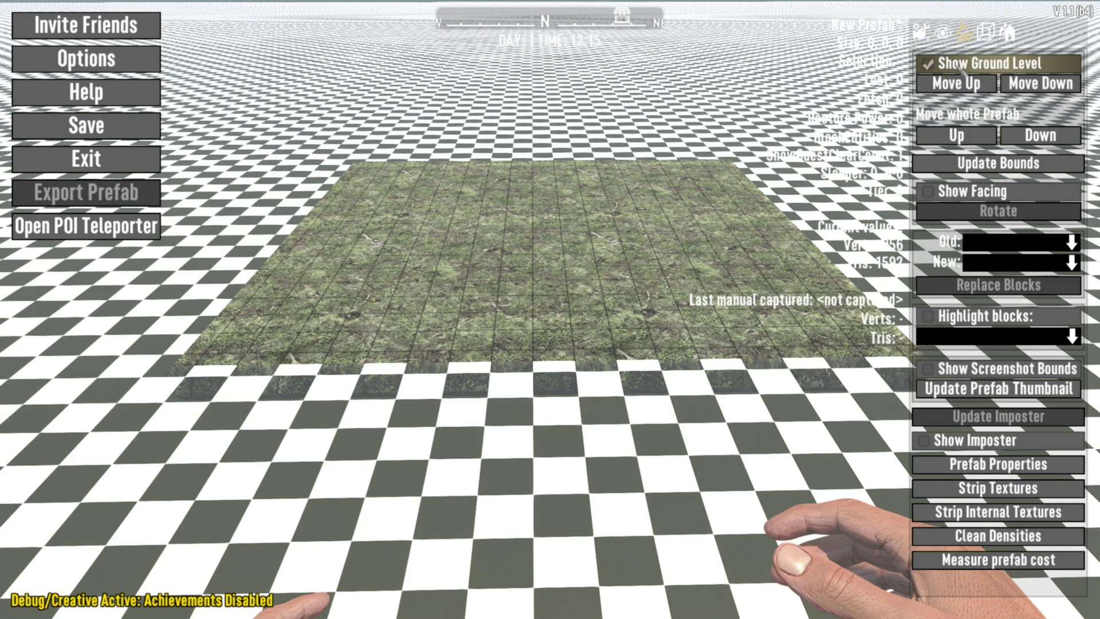
{"action": "left_click", "coordinate": [1025, 85]}
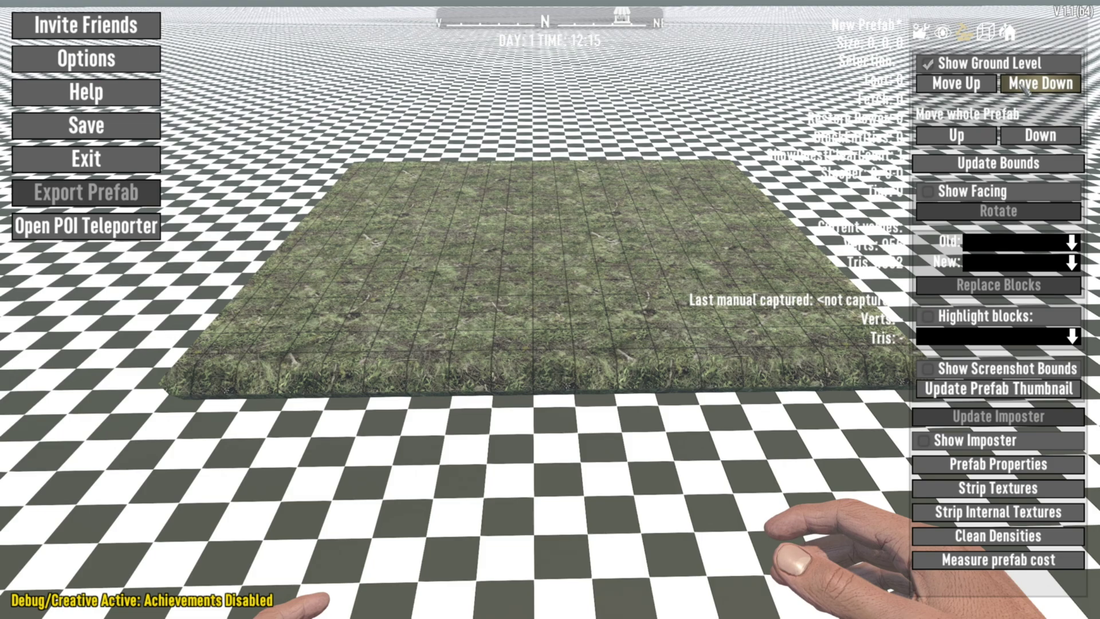
{"action": "left_click", "coordinate": [971, 84]}
{"action": "left_click", "coordinate": [971, 86]}
{"action": "left_click", "coordinate": [970, 85]}
{"action": "left_click", "coordinate": [971, 86]}
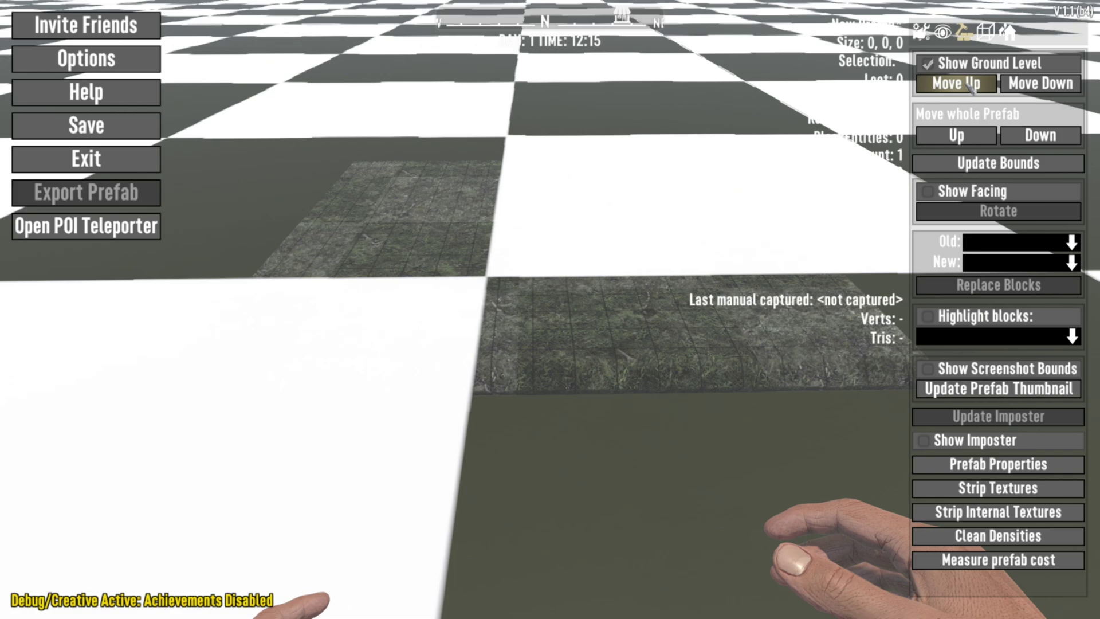
{"action": "left_click", "coordinate": [971, 85]}
{"action": "key", "text": "Escape"}
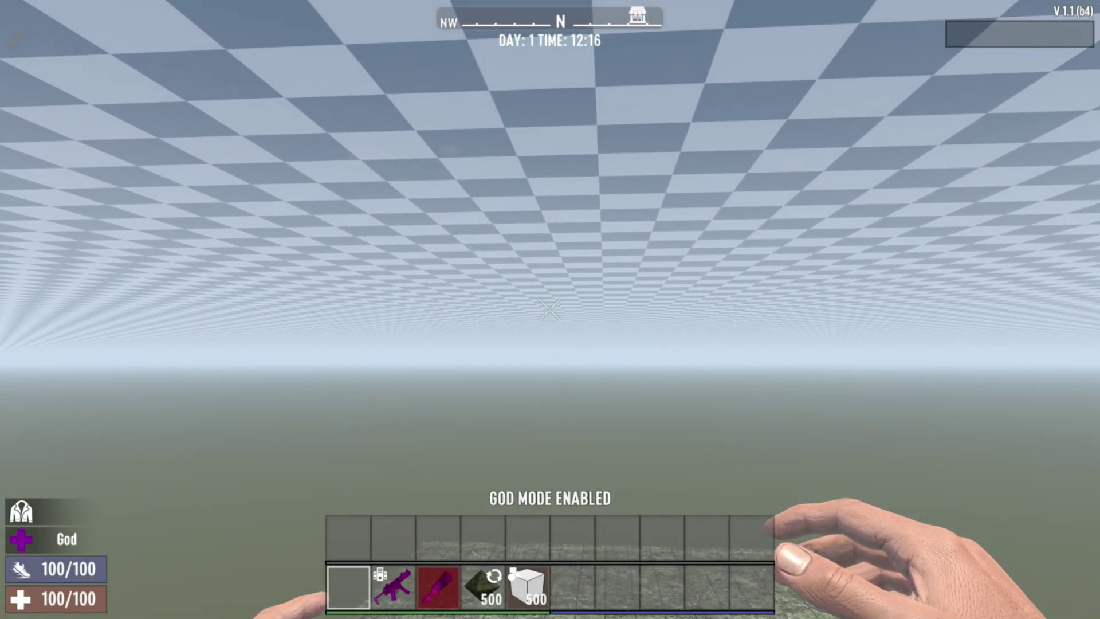
Select the whole terrain slab from one corner to the diagonally opposite corner, covering 19 × 1 × 19 blocks.
{"action": "key", "text": "shift+w"}
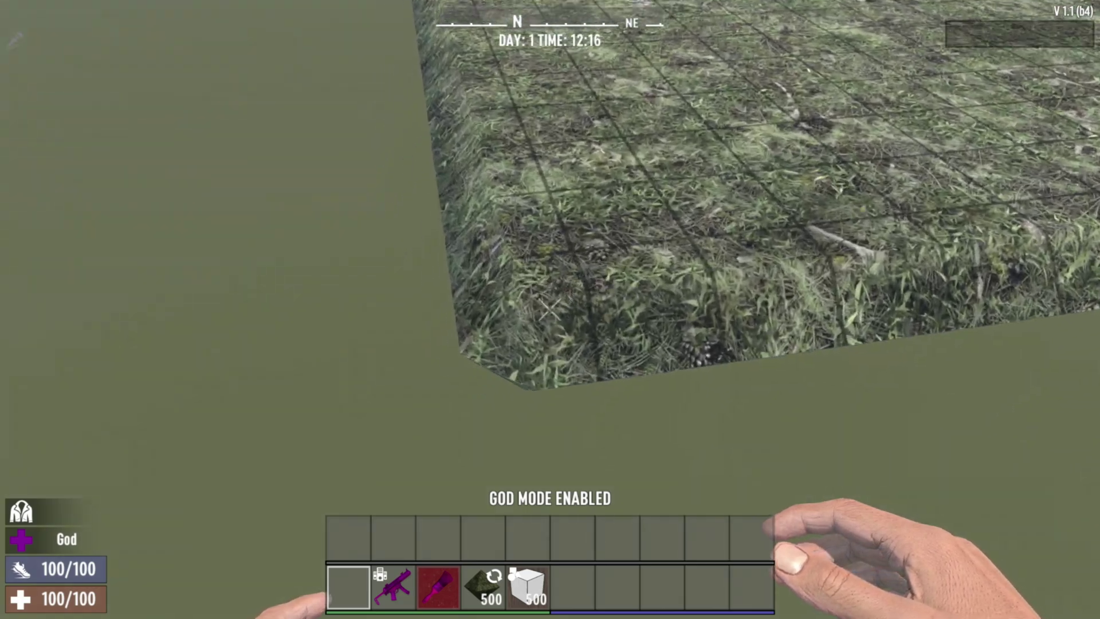
{"action": "key", "text": "z"}
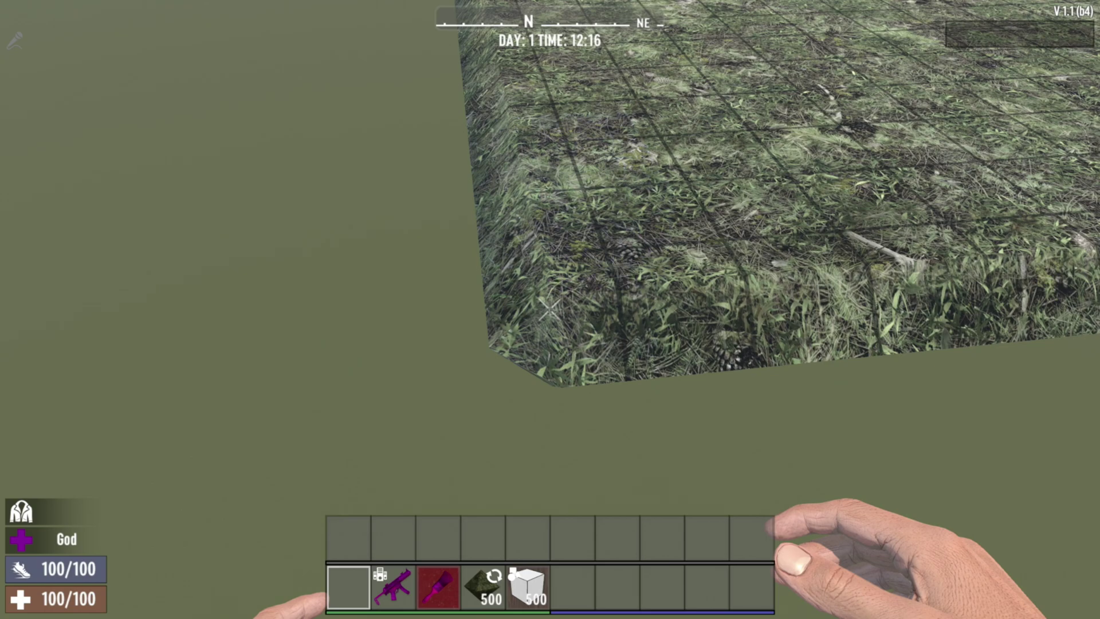
{"action": "left_click", "coordinate": [550, 309], "text": "shift"}
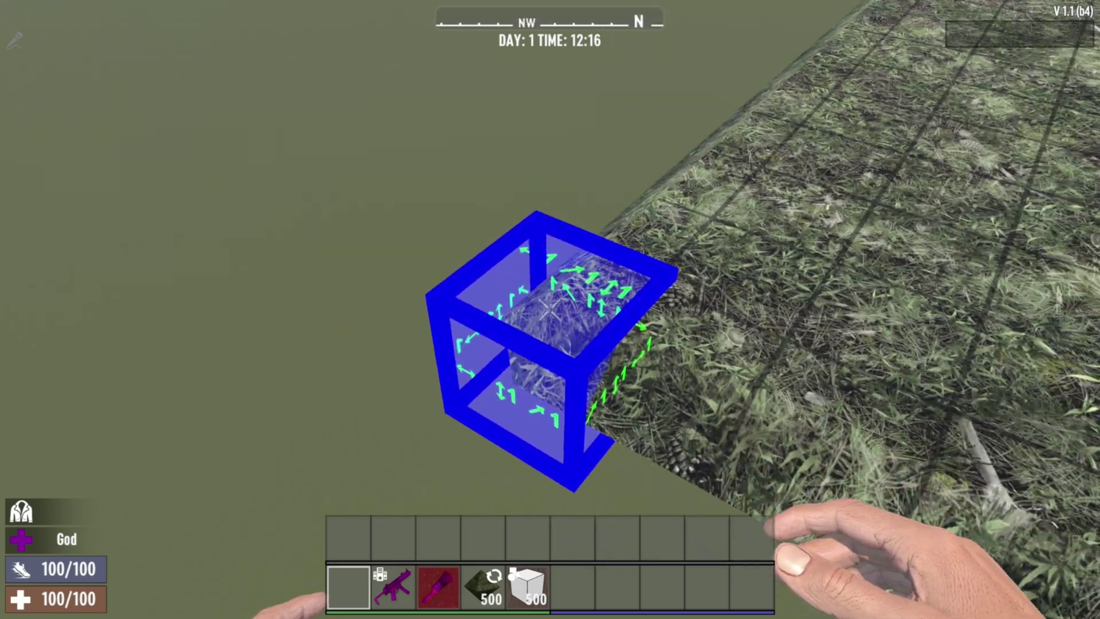
{"action": "key", "text": "shift+w"}
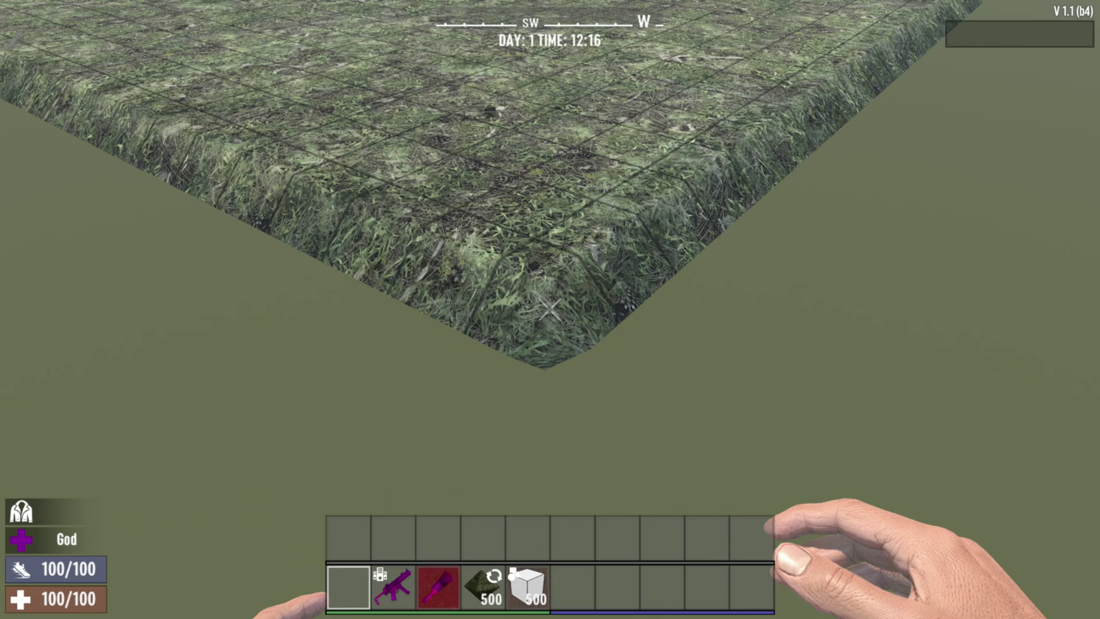
{"action": "key", "text": "z"}
{"action": "key", "text": "shift+a"}
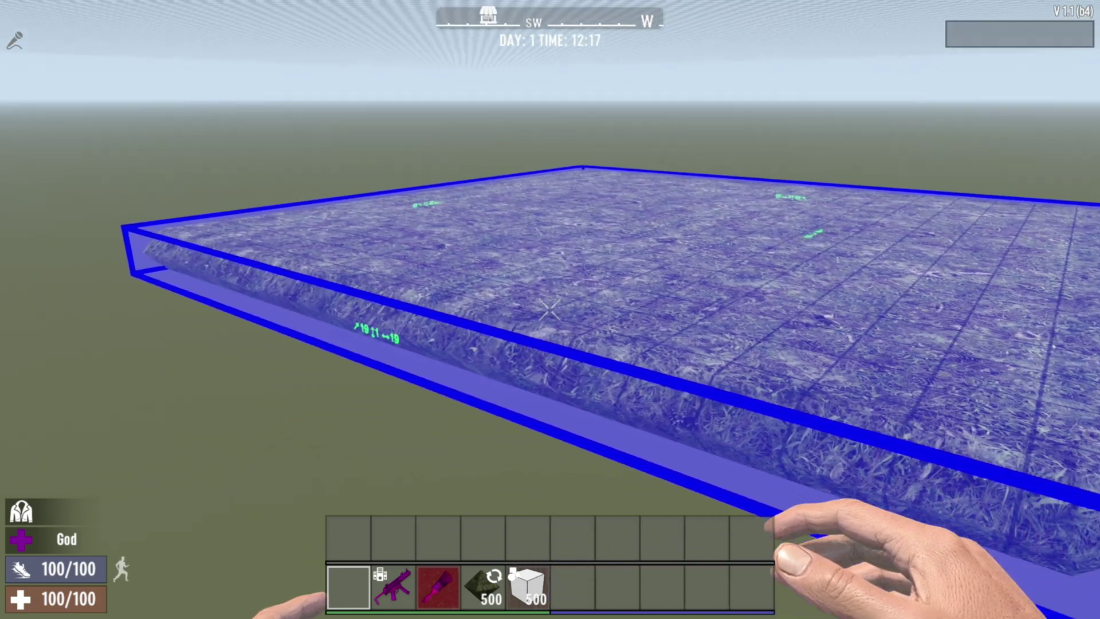
{"action": "key", "text": "shift+a"}
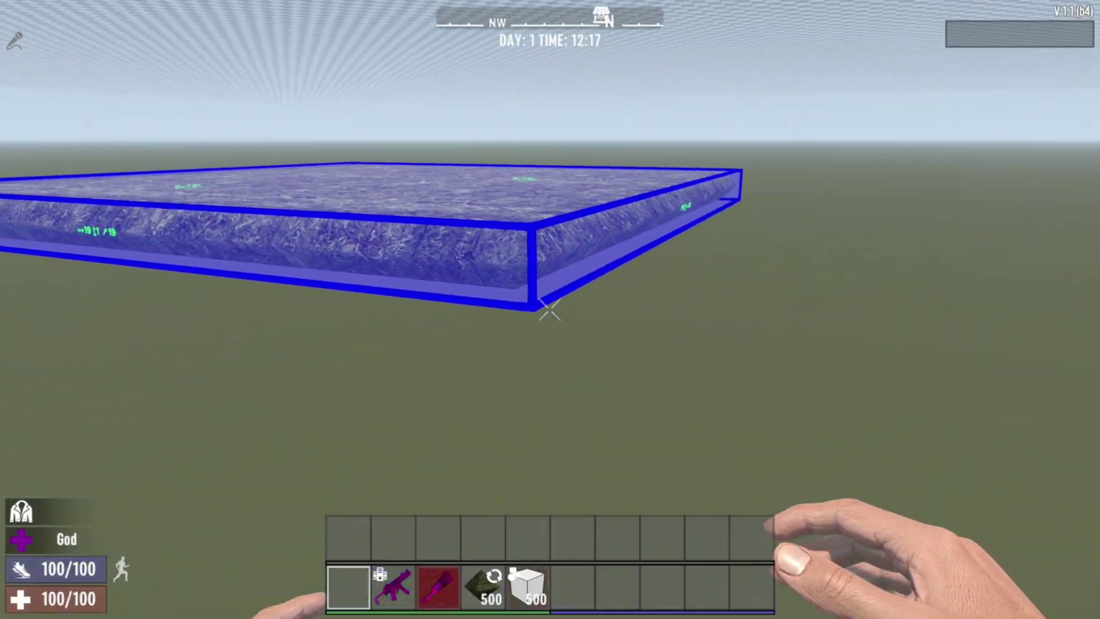
{"action": "key", "text": "space"}
{"action": "key", "text": "s"}
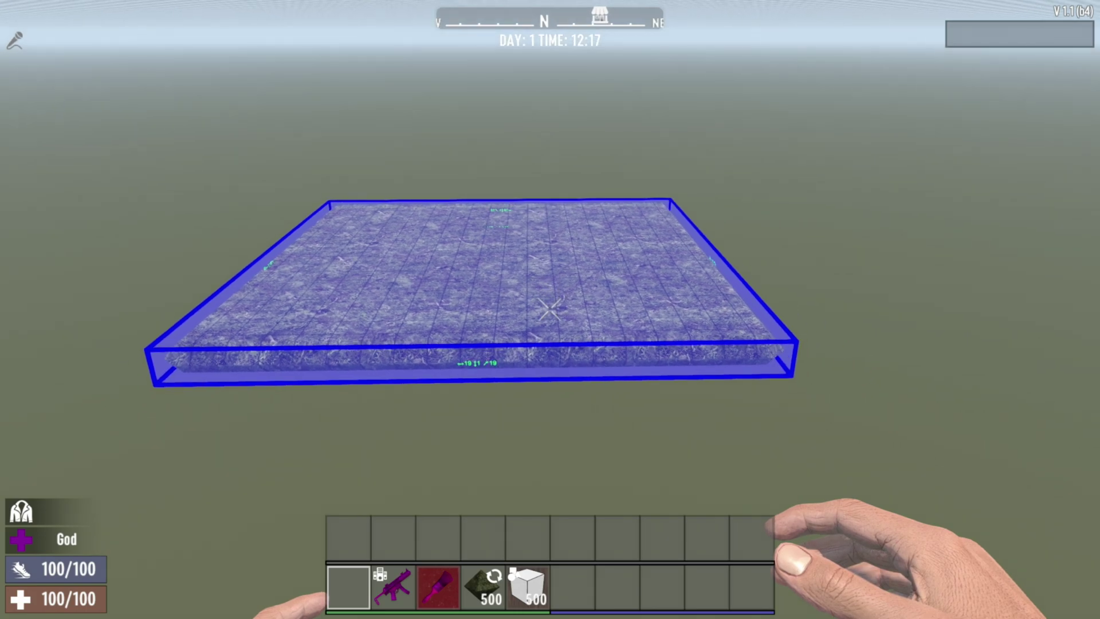
Try out clearing all the terrain blocks inside the selection, and undo the removal.
{"action": "key", "text": "j"}
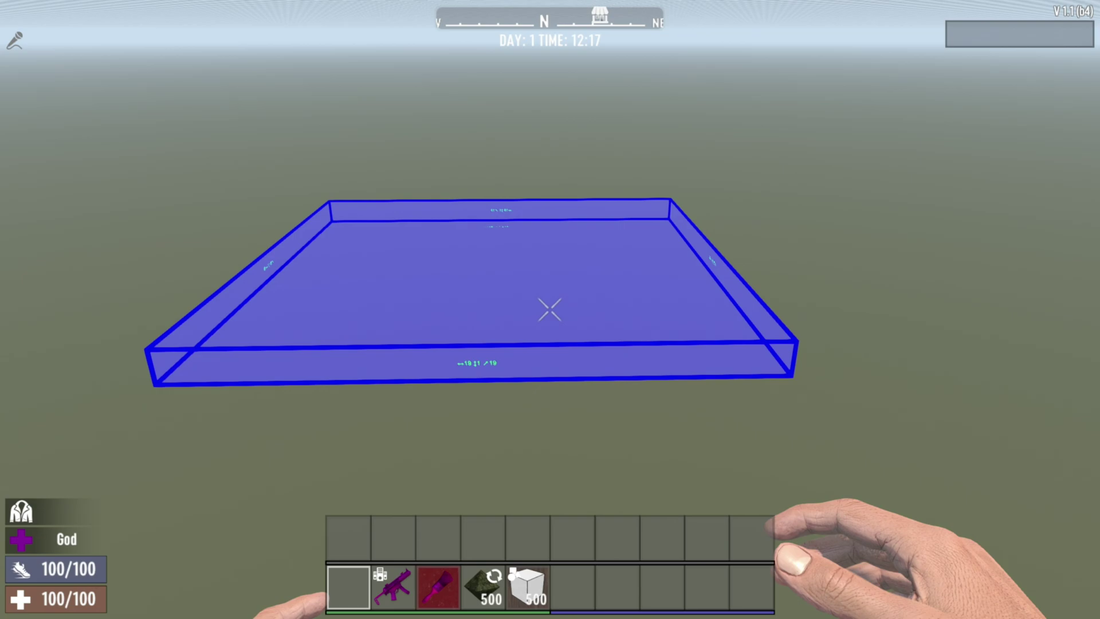
{"action": "key", "text": "ctrl+z"}
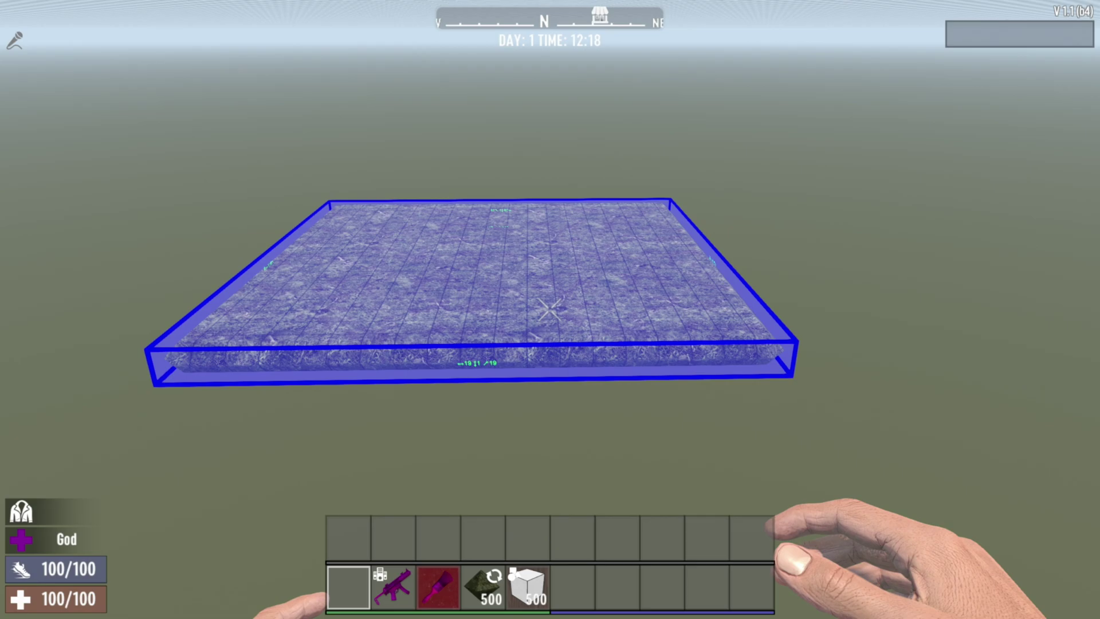
Switch the selection to move mode and lift a copy of the slab until its surface sits just above the ground level.
{"action": "key", "text": "g"}
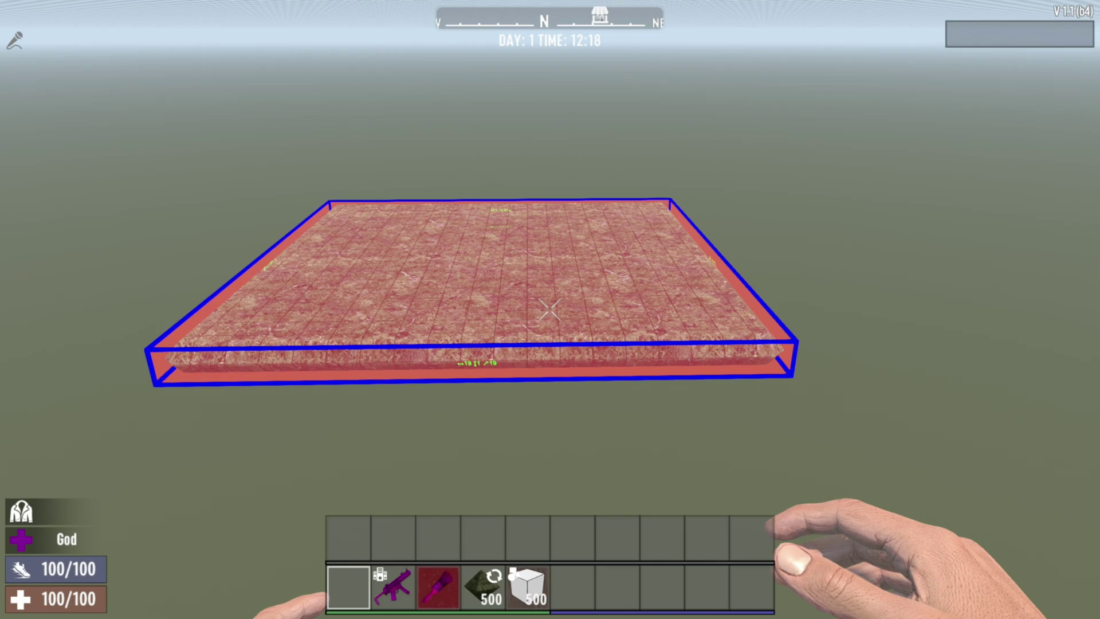
{"action": "key", "text": "ctrl"}
{"action": "left_click_drag", "start_coordinate": [496, 217], "coordinate": [486, 116]}
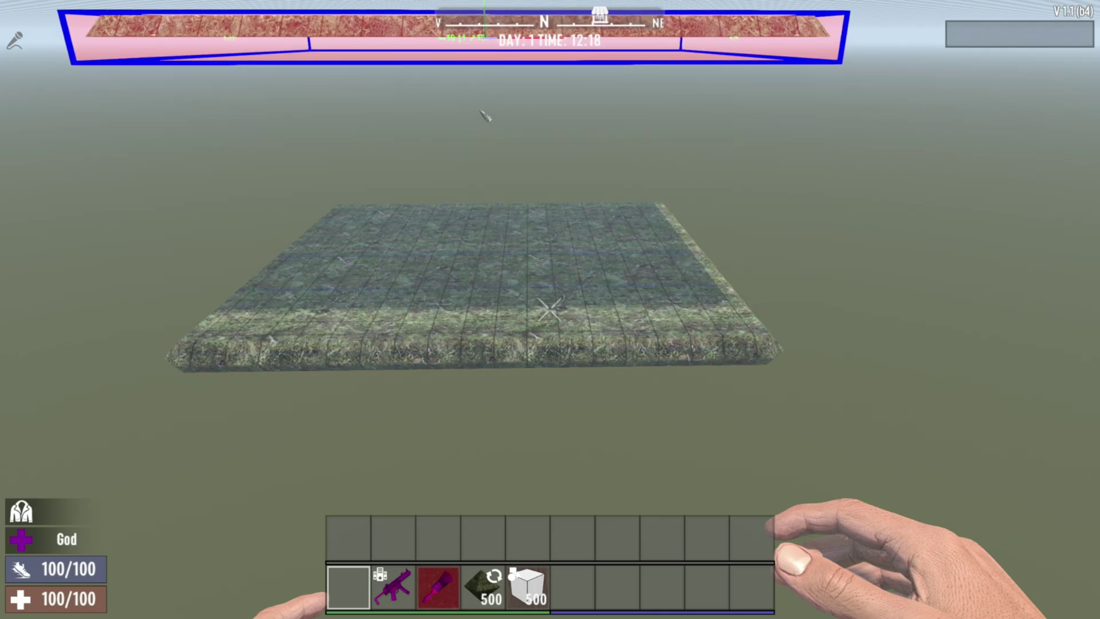
{"action": "key", "text": "space"}
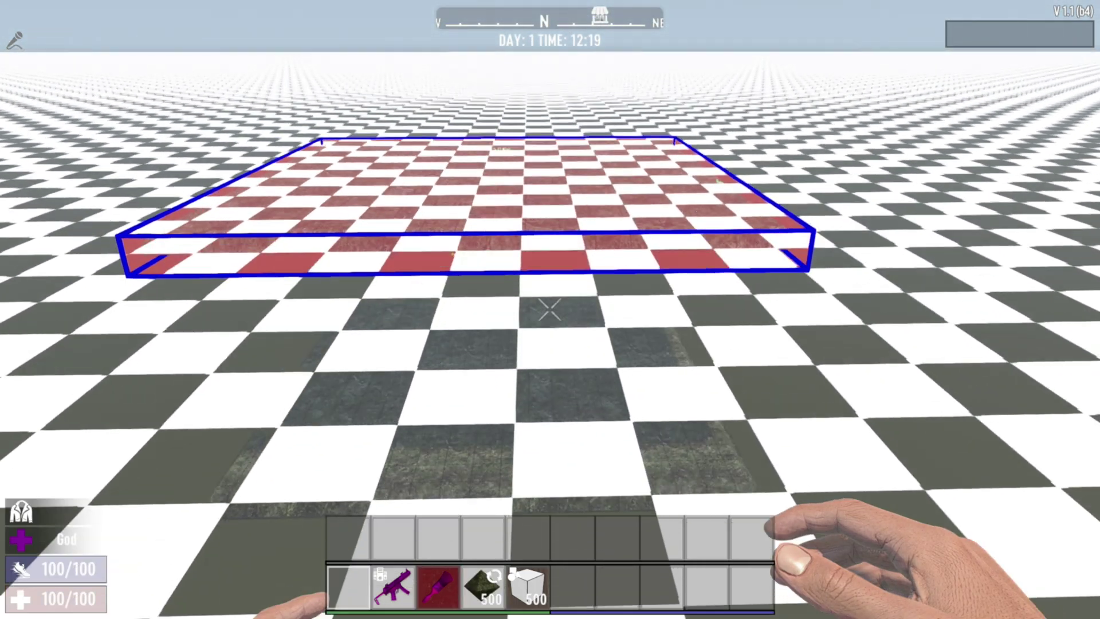
{"action": "key", "text": "ctrl"}
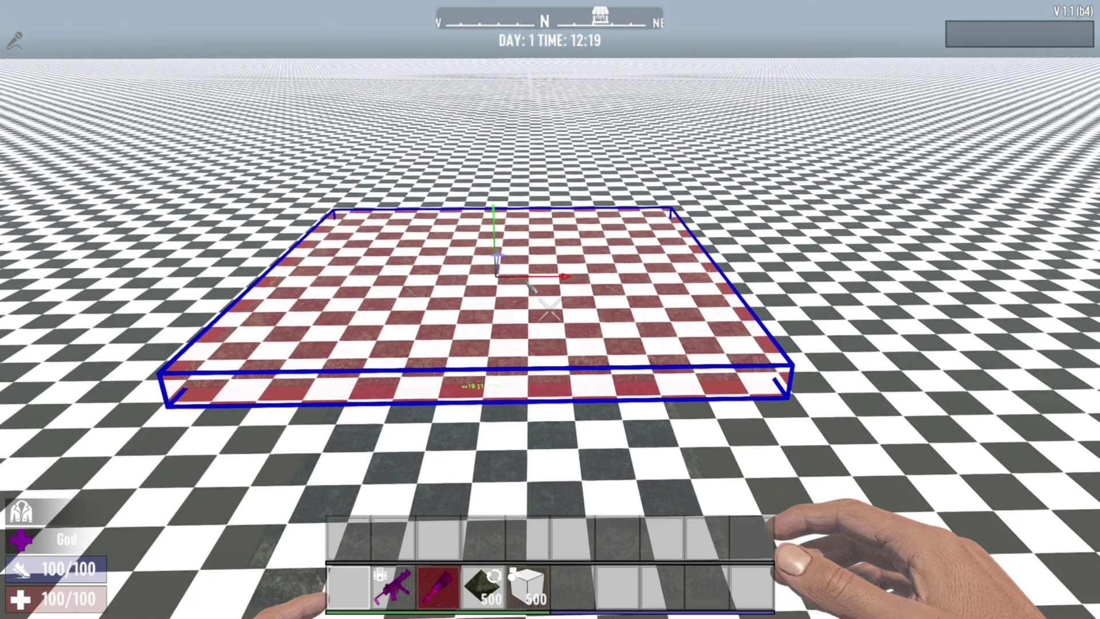
{"action": "left_click_drag", "start_coordinate": [494, 228], "coordinate": [492, 192]}
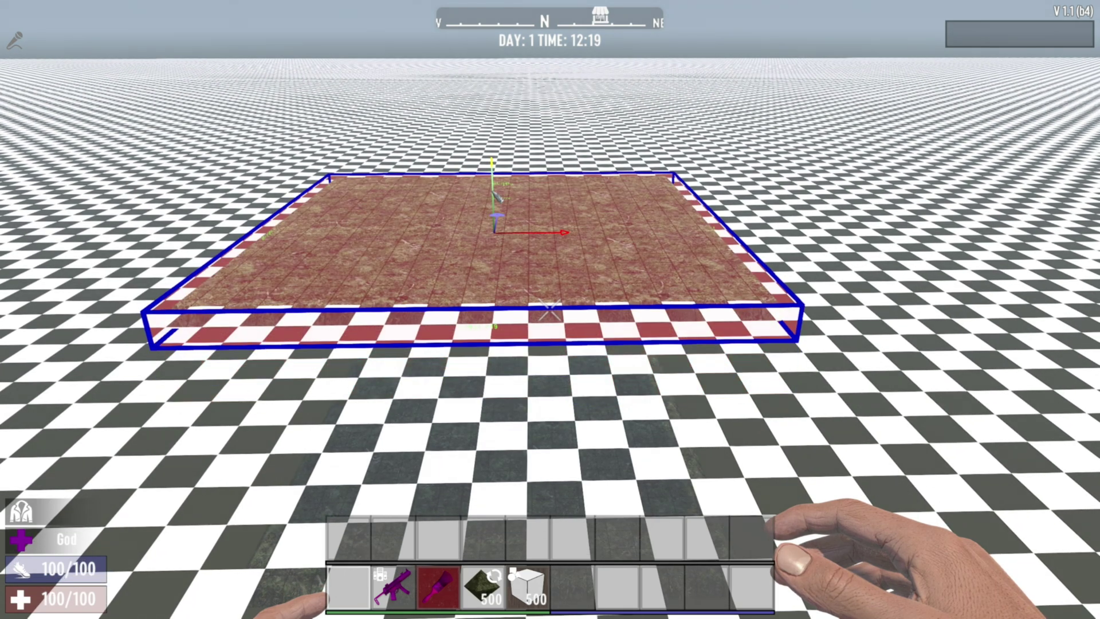
Examine the lifted slab and the original from above and below the ground level, and leave move mode.
{"action": "key", "text": "w"}
{"action": "key", "text": "c"}
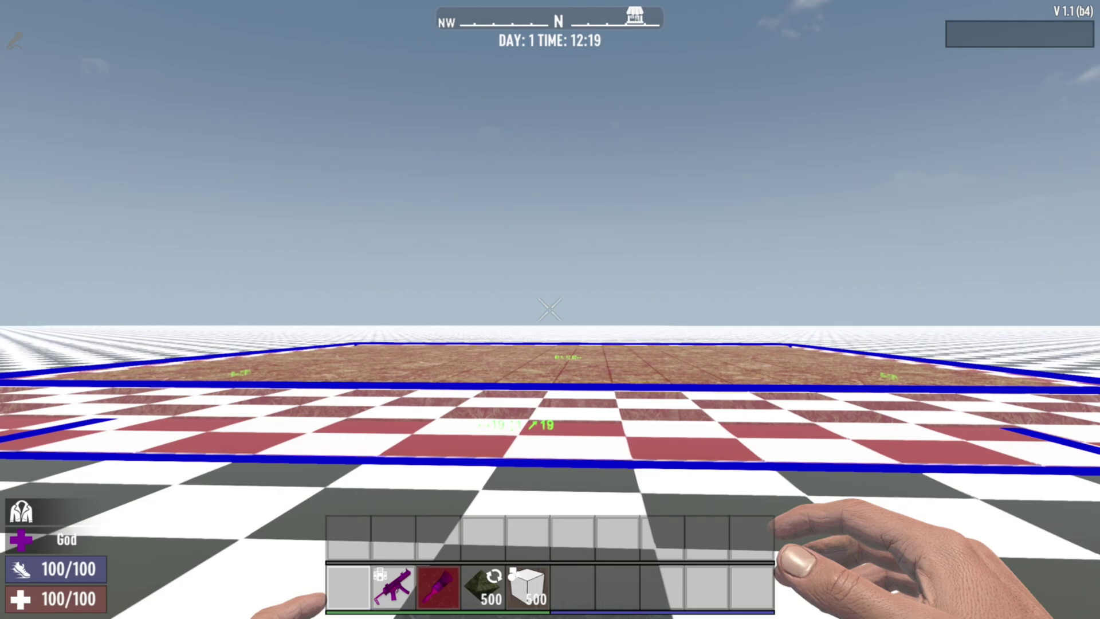
{"action": "key", "text": "w"}
{"action": "key", "text": "a"}
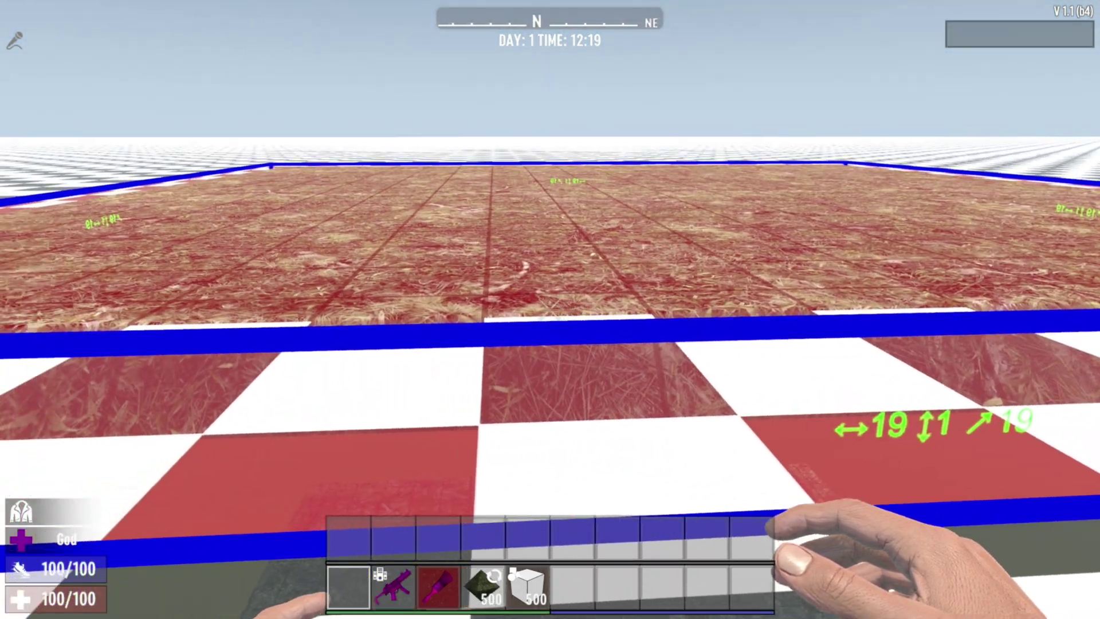
{"action": "key", "text": "c"}
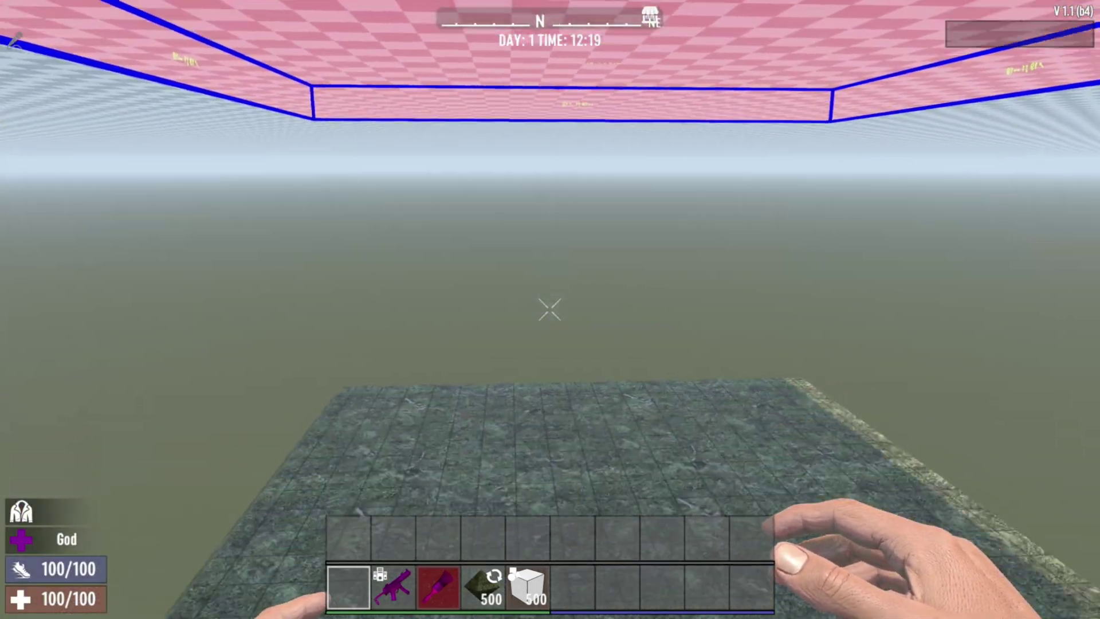
{"action": "key", "text": "s"}
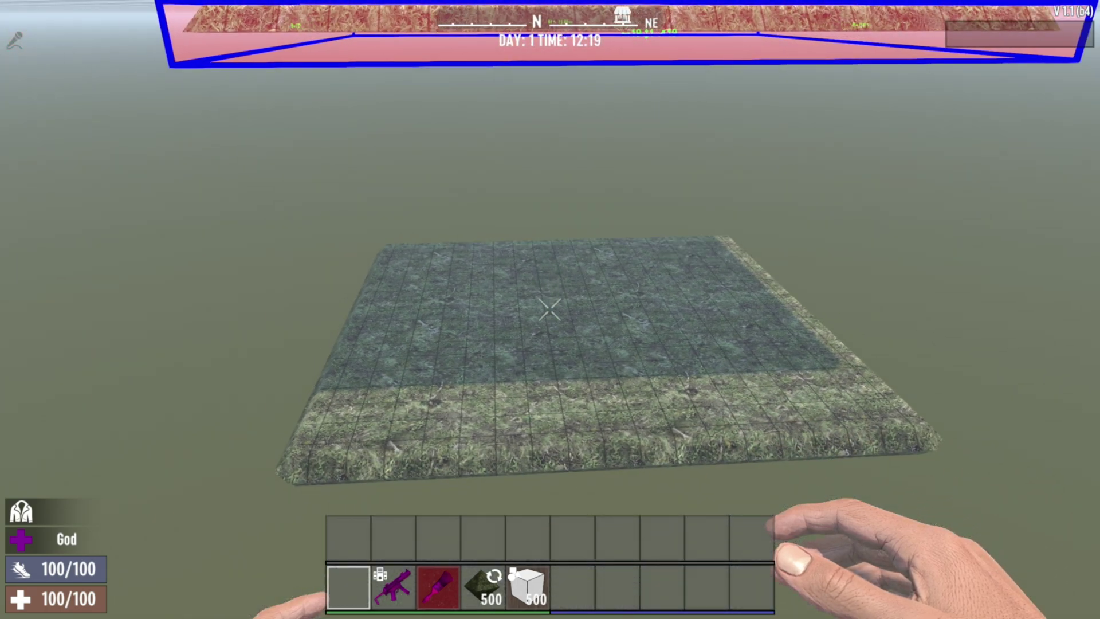
{"action": "key", "text": "space"}
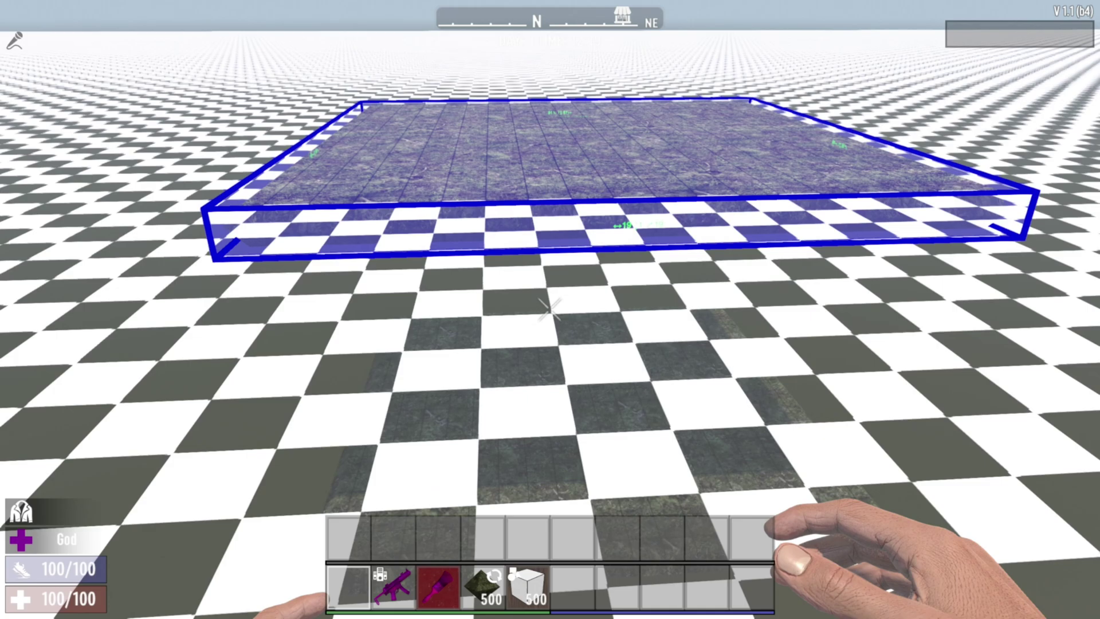
{"action": "key", "text": "w"}
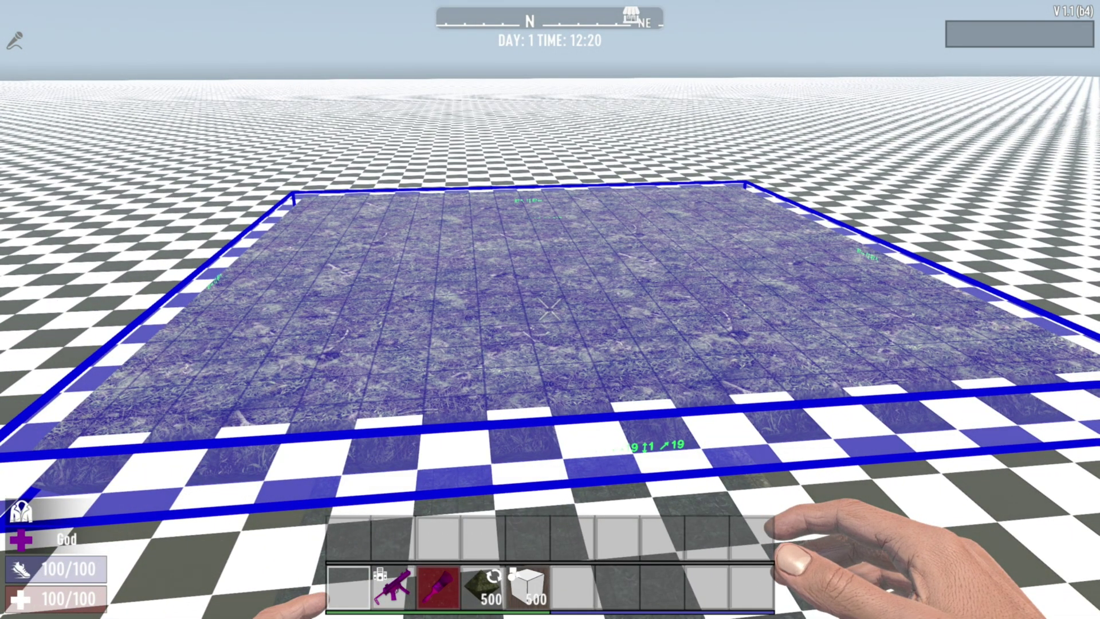
Hide the ground level and clear the selection around the upper slab, keeping both slabs in view.
{"action": "key", "text": "Escape"}
{"action": "left_click", "coordinate": [945, 64]}
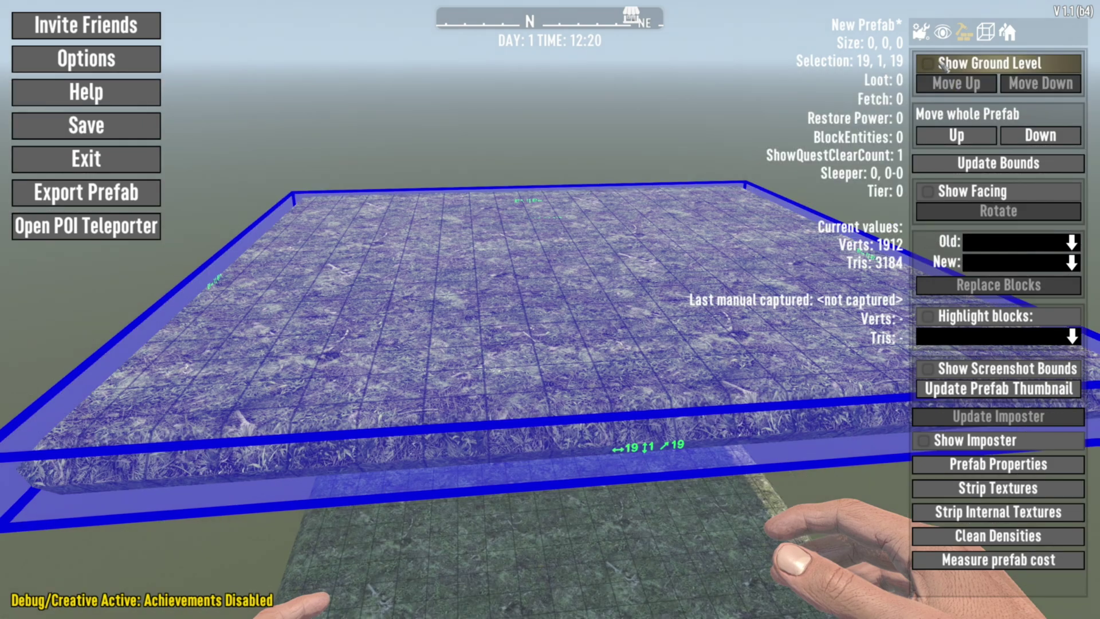
{"action": "key", "text": "Escape"}
{"action": "key", "text": "s"}
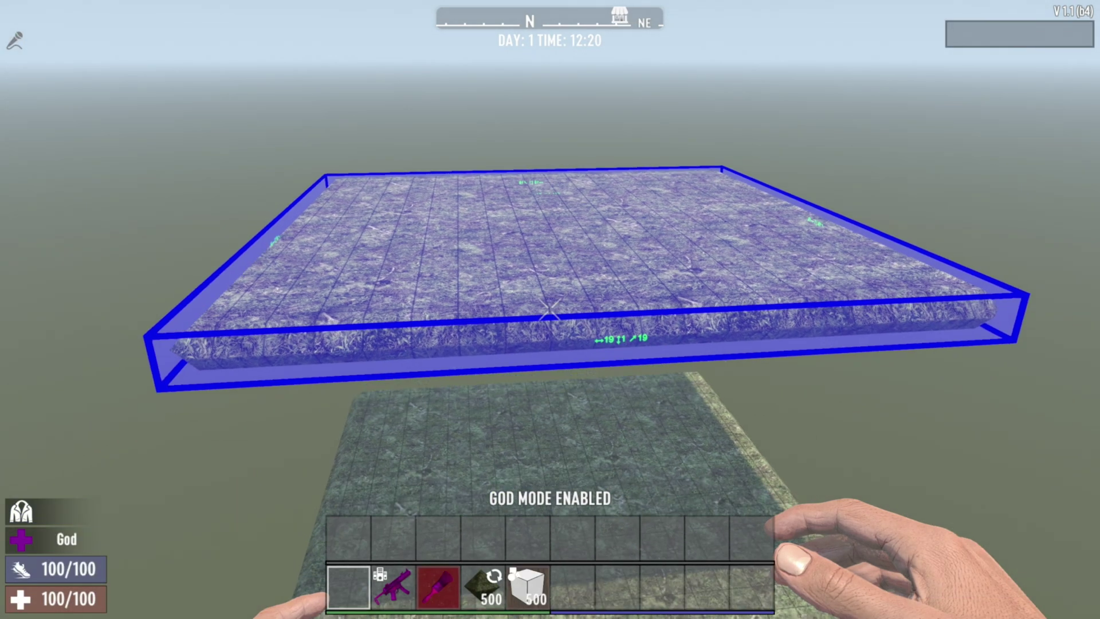
{"action": "key", "text": "s"}
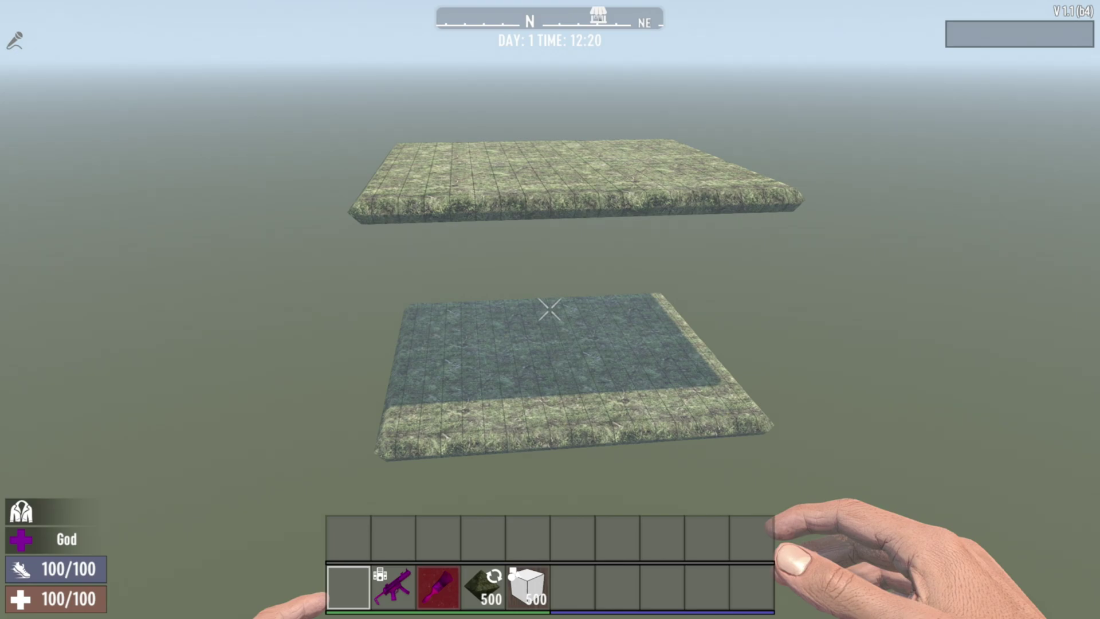
Examine the upper slab and the original slab beneath it from above, from below and from the side.
{"action": "key", "text": "w"}
{"action": "key", "text": "c"}
{"action": "key", "text": "a"}
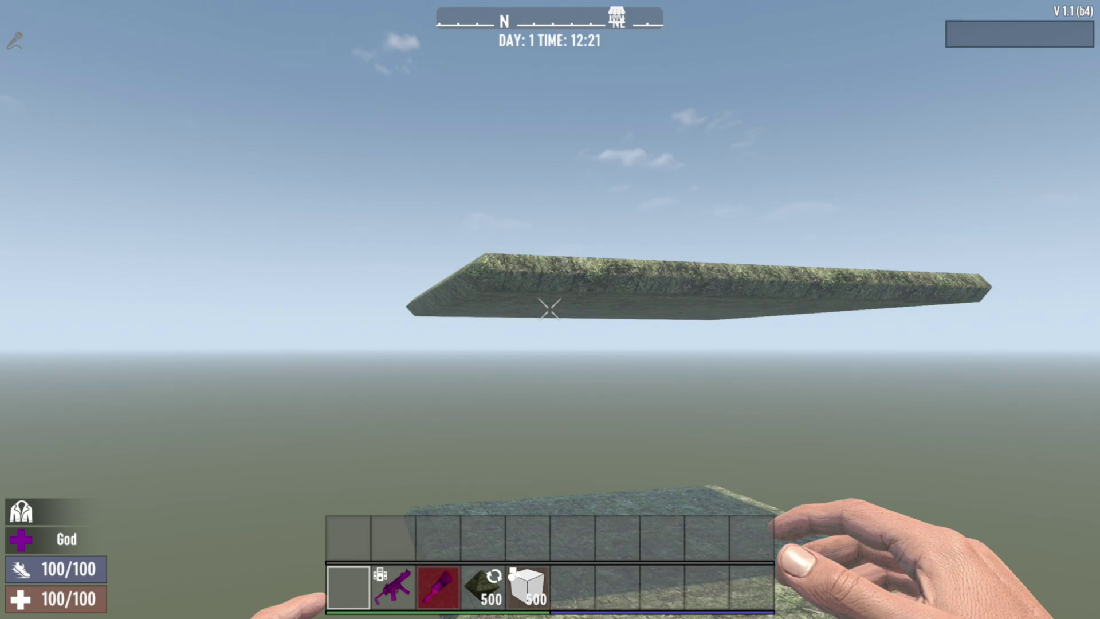
{"action": "key", "text": "d"}
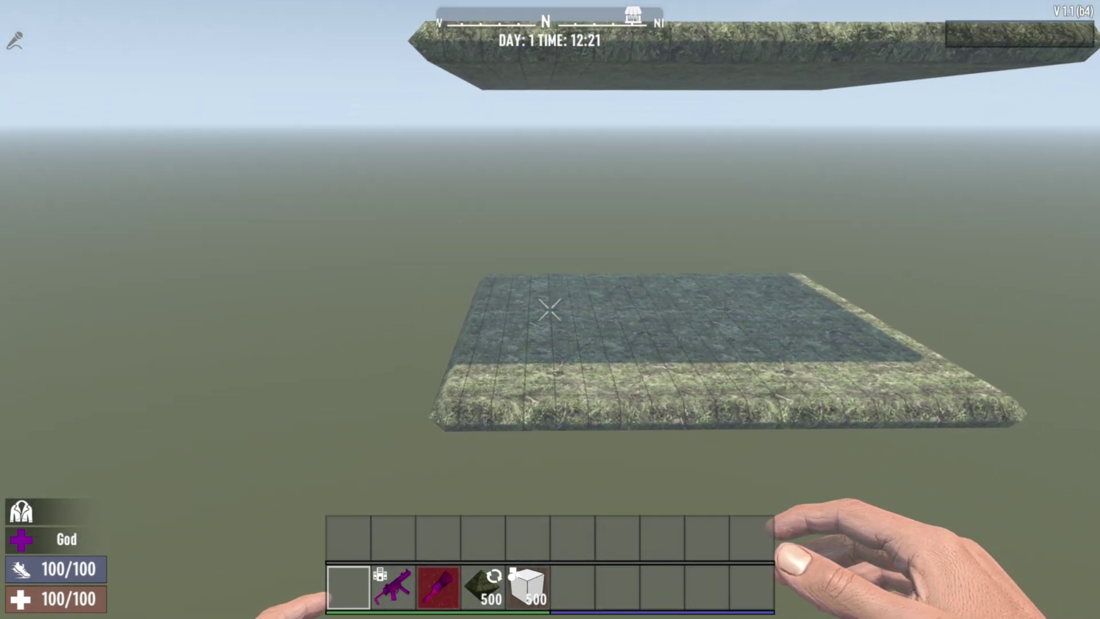
{"action": "key", "text": "d"}
{"action": "key", "text": "space"}
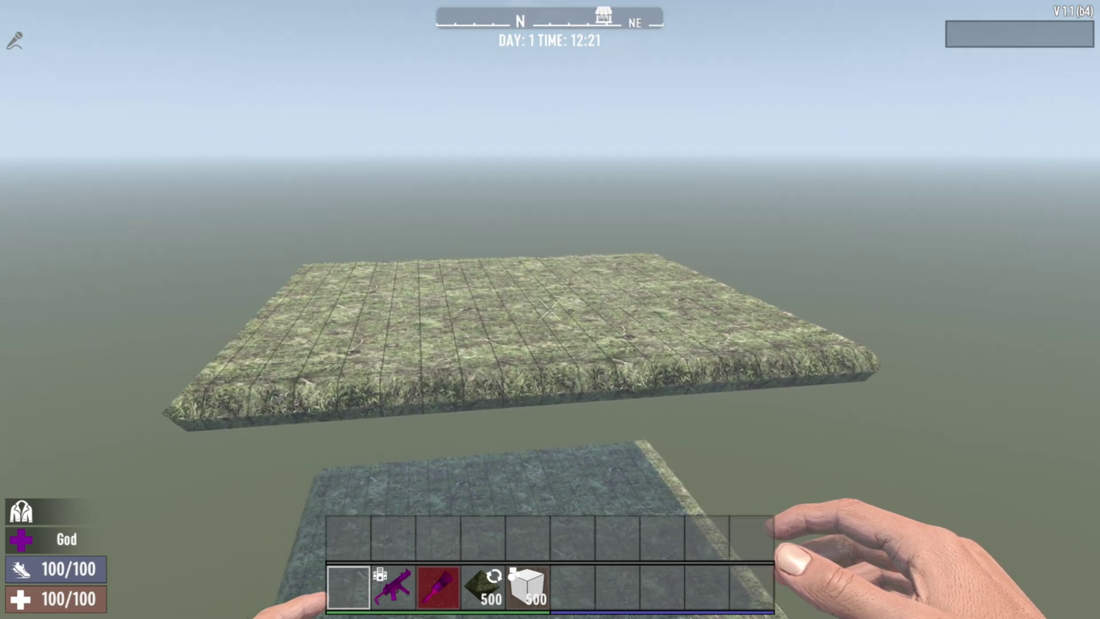
{"action": "key", "text": "w"}
{"action": "key", "text": "d"}
{"action": "key", "text": "c"}
{"action": "key", "text": "s"}
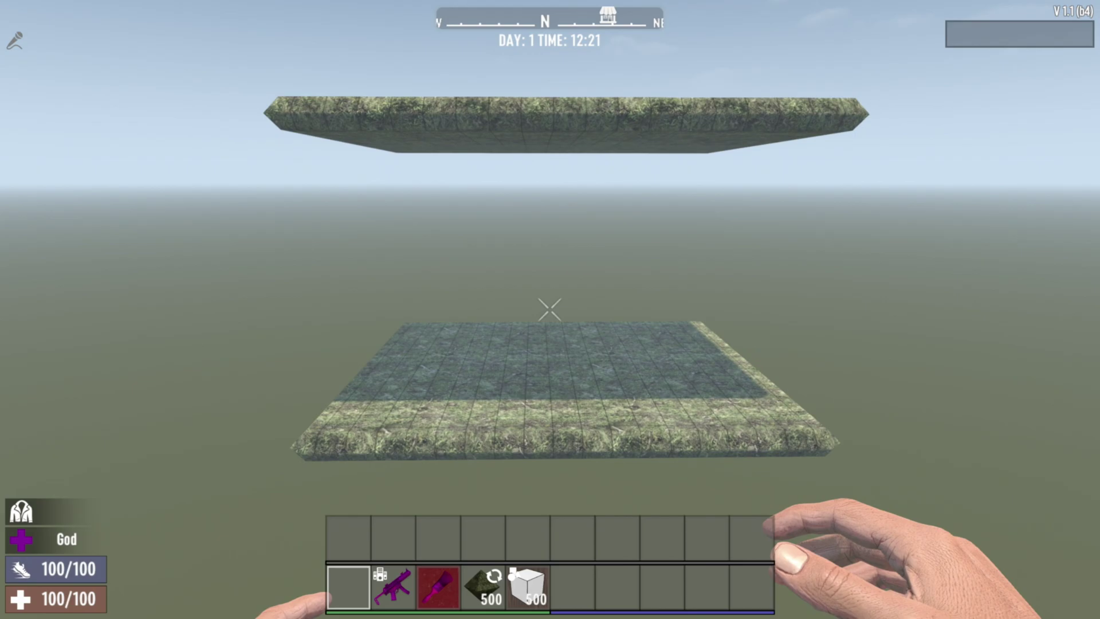
{"action": "key", "text": "shift+w"}
{"action": "key", "text": "a"}
{"action": "key", "text": "c"}
{"action": "key", "text": "space"}
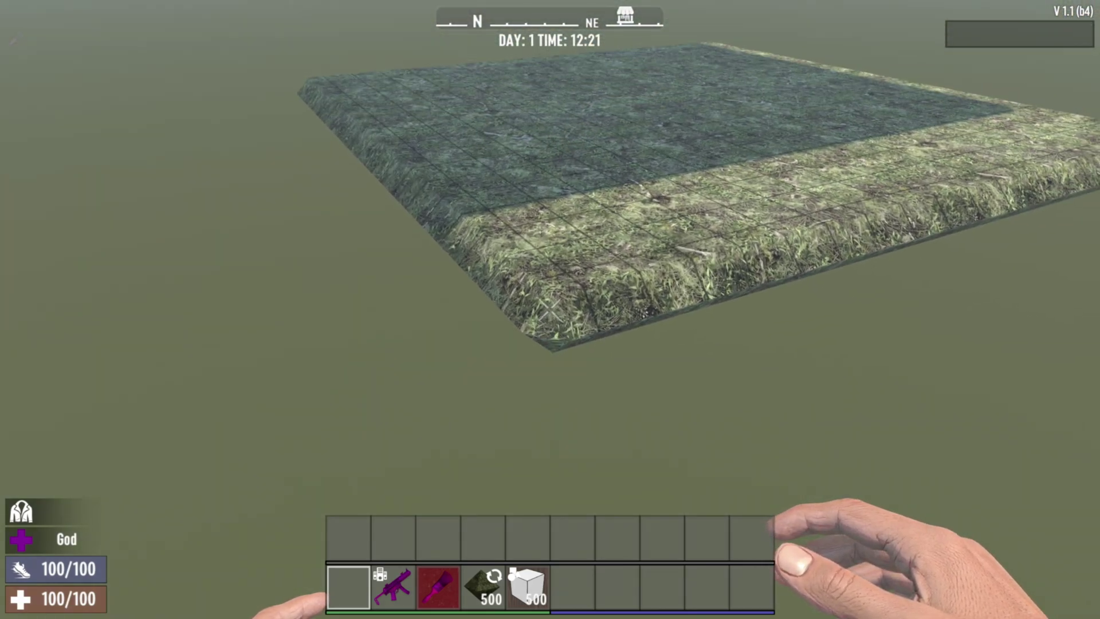
Select the whole lower slab, 19 × 1 × 19 blocks, and remove it together with the selection, keeping only the upper slab.
{"action": "key", "text": "z"}
{"action": "key", "text": "w"}
{"action": "key", "text": "w"}
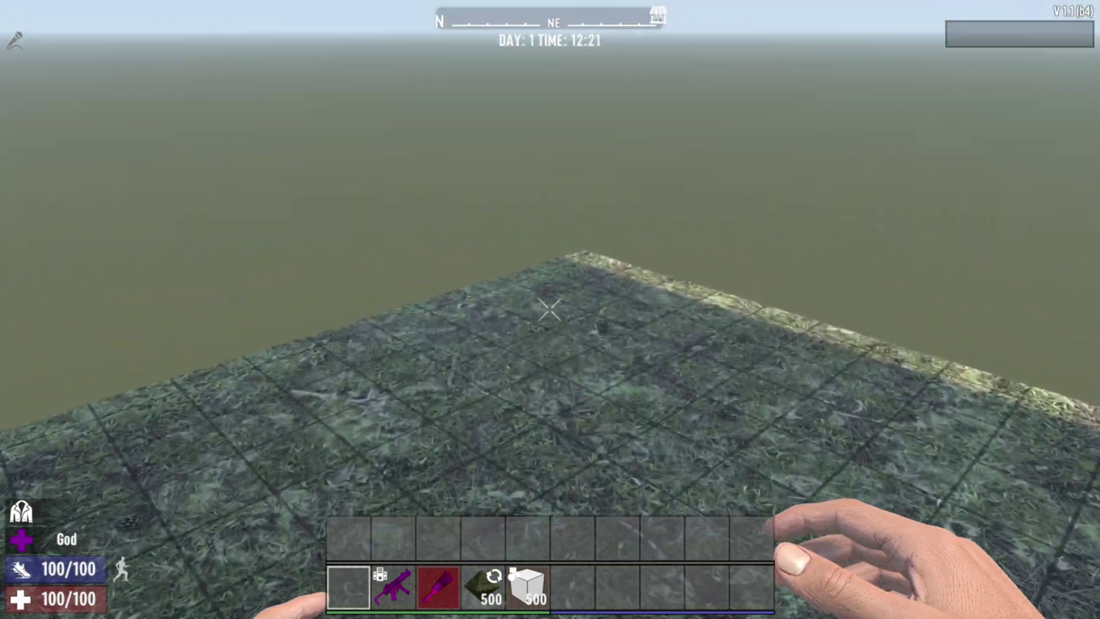
{"action": "key", "text": "z"}
{"action": "key", "text": "shift+d"}
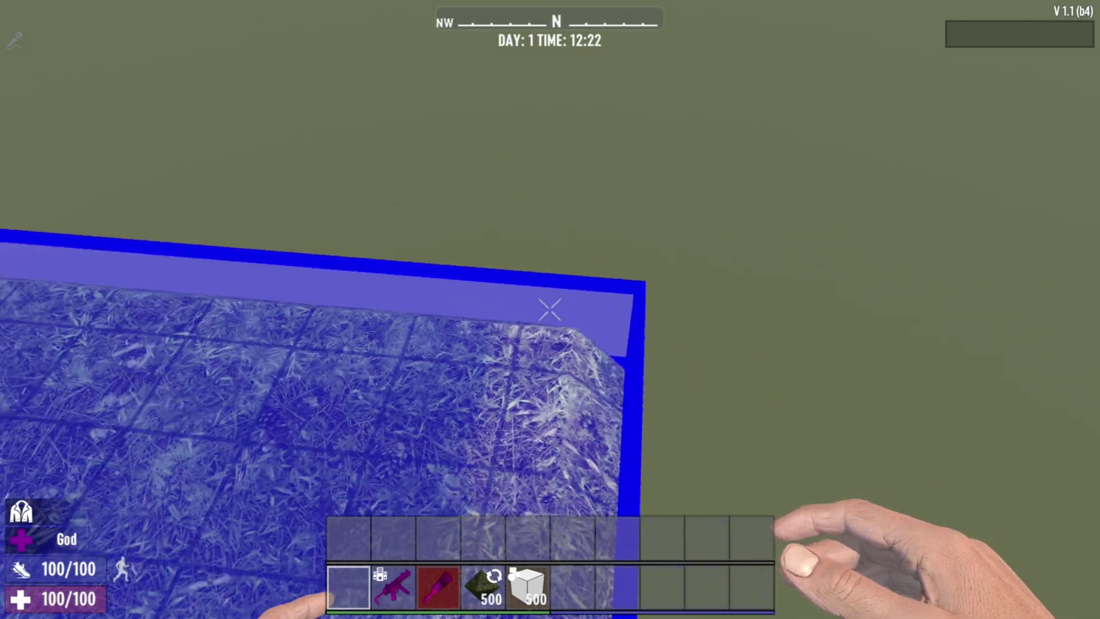
{"action": "key", "text": "c"}
{"action": "key", "text": "space"}
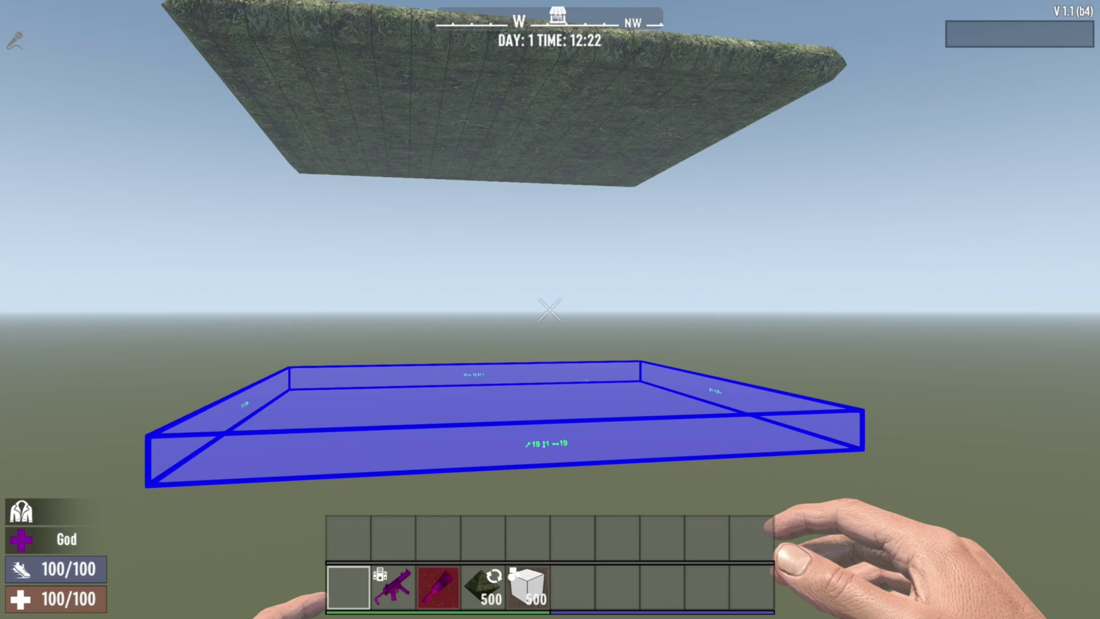
{"action": "key", "text": "g"}
{"action": "key", "text": "space"}
{"action": "key", "text": "a"}
{"action": "key", "text": "s"}
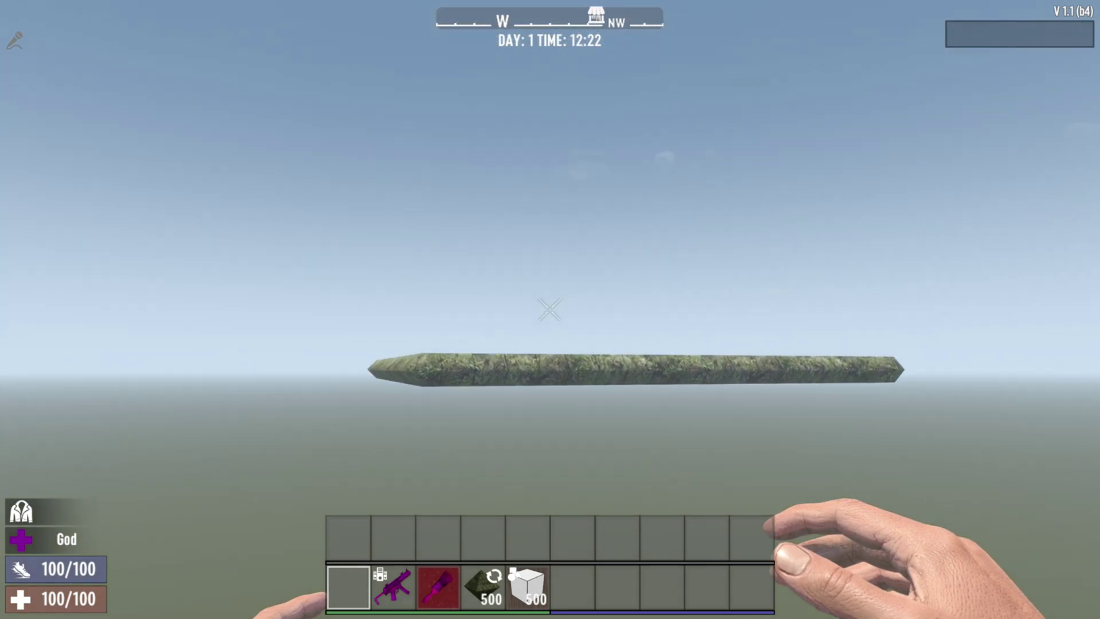
{"action": "key", "text": "space"}
{"action": "key", "text": "shift+a"}
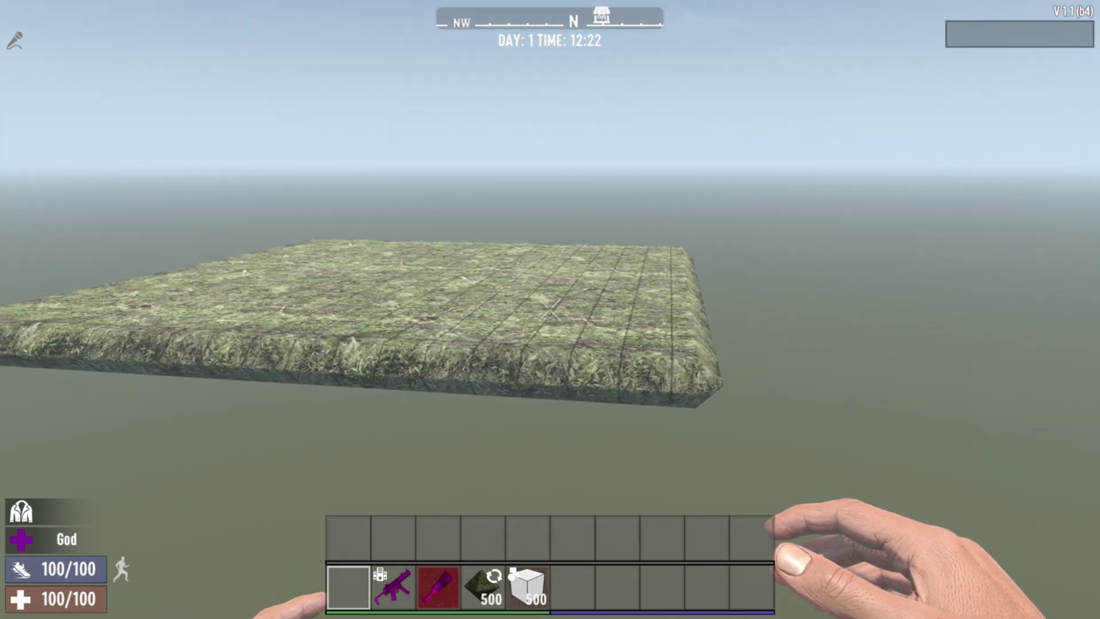
{"action": "key", "text": "space"}
{"action": "key", "text": "shift+a"}
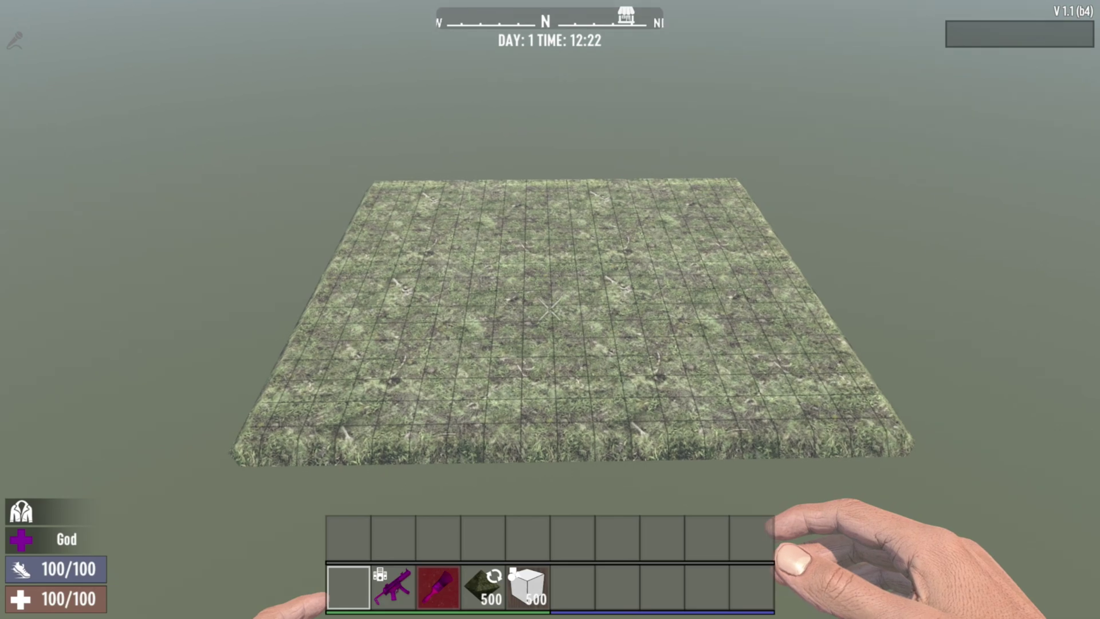
Show the ground level to check the remaining slab against it, and hide it again.
{"action": "key", "text": "Escape"}
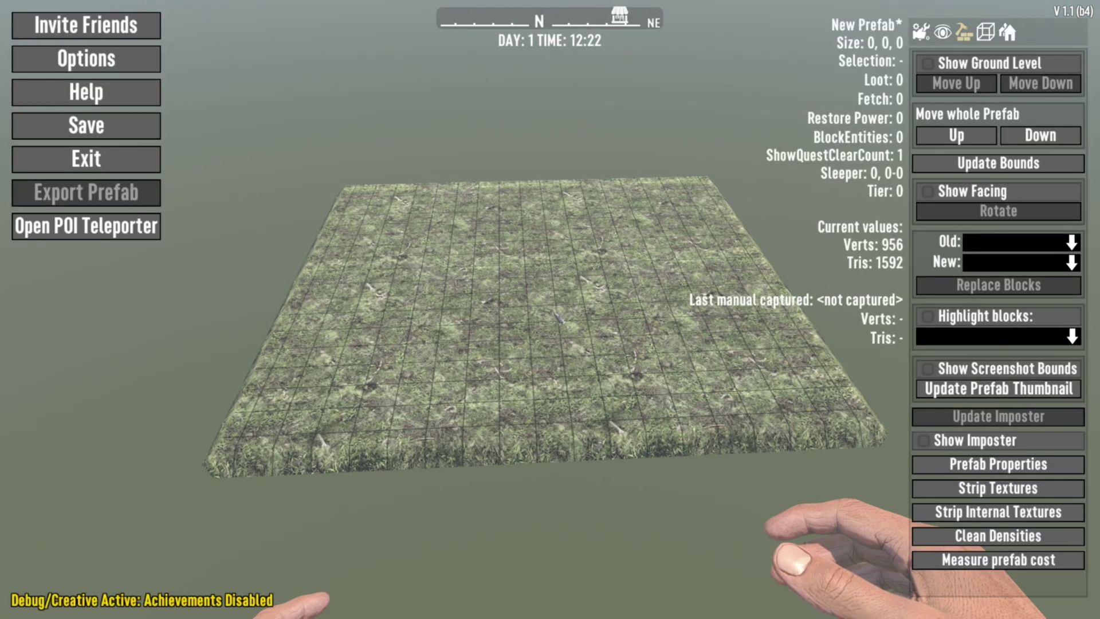
{"action": "left_click", "coordinate": [957, 65]}
{"action": "left_click", "coordinate": [958, 64]}
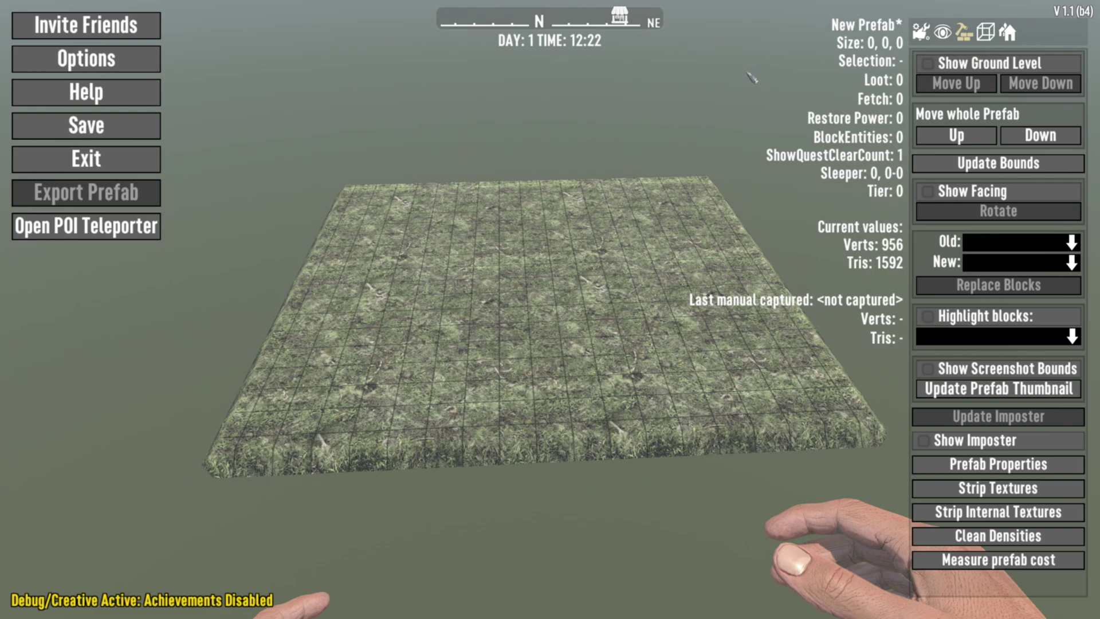
{"action": "key", "text": "Escape"}
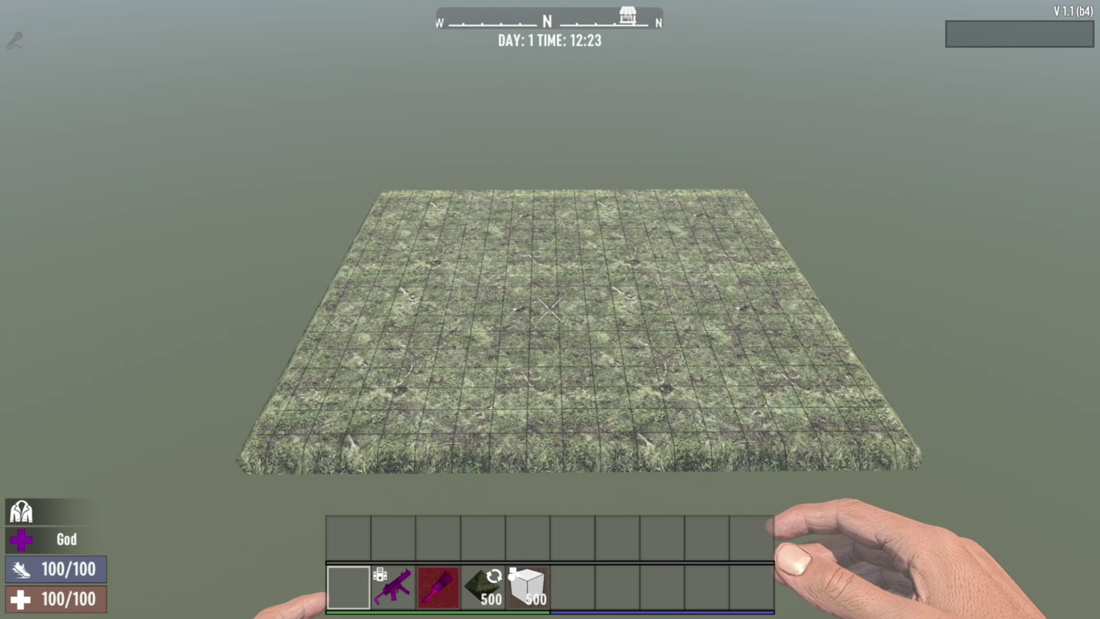
Save the new prefab under the name aaa_TESTING123.
{"action": "key", "text": "Escape"}
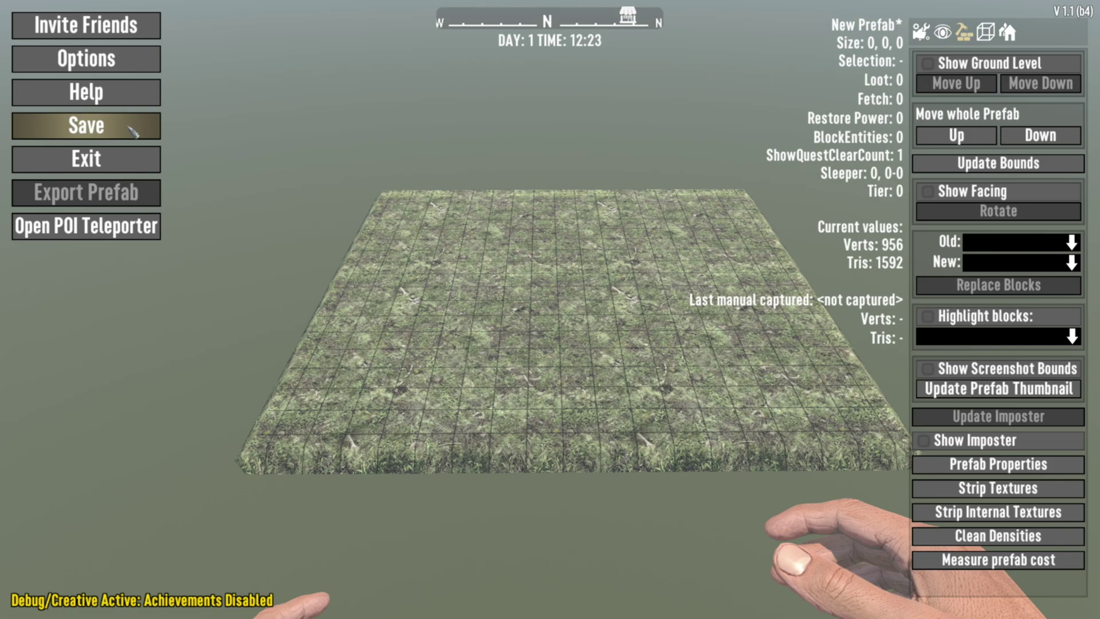
{"action": "left_click", "coordinate": [135, 130]}
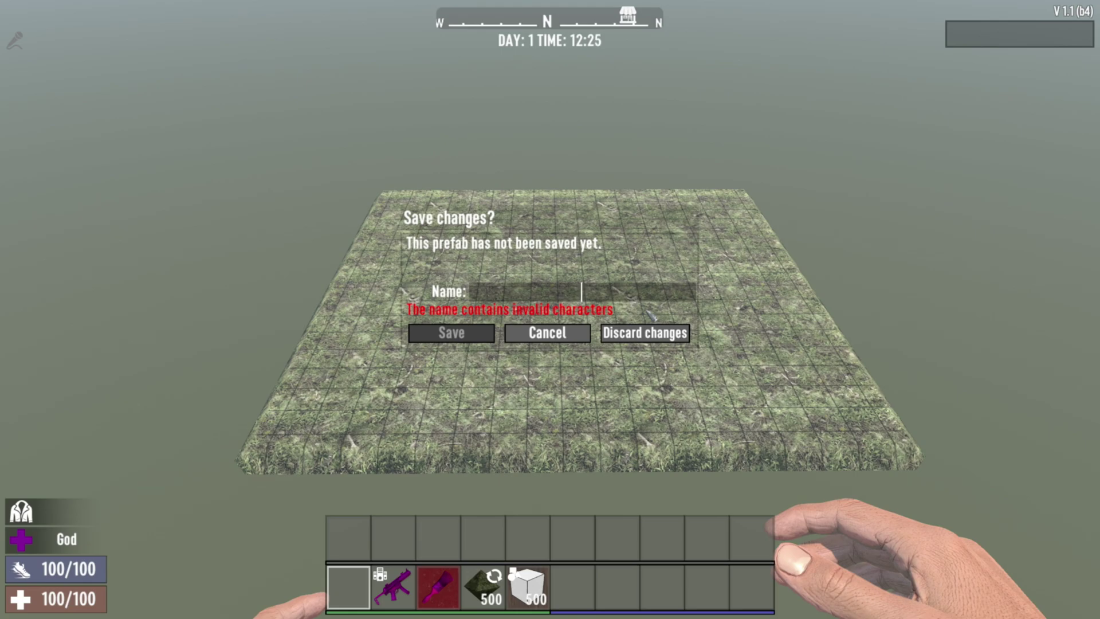
{"action": "type", "text": "aa"}
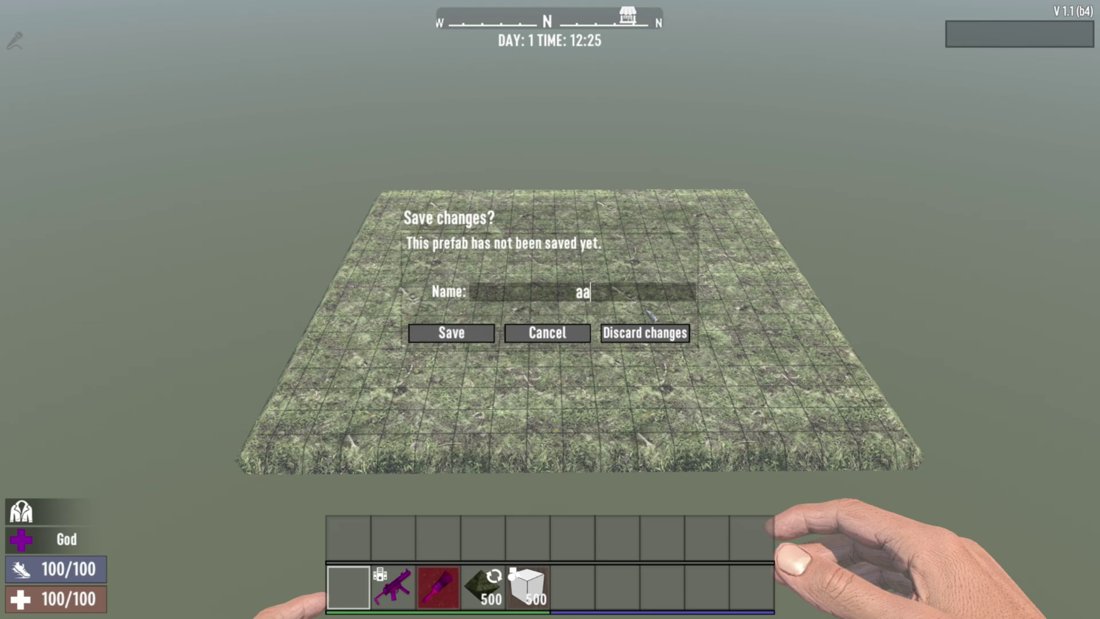
{"action": "type", "text": "a_"}
{"action": "type", "text": "TESTING123"}
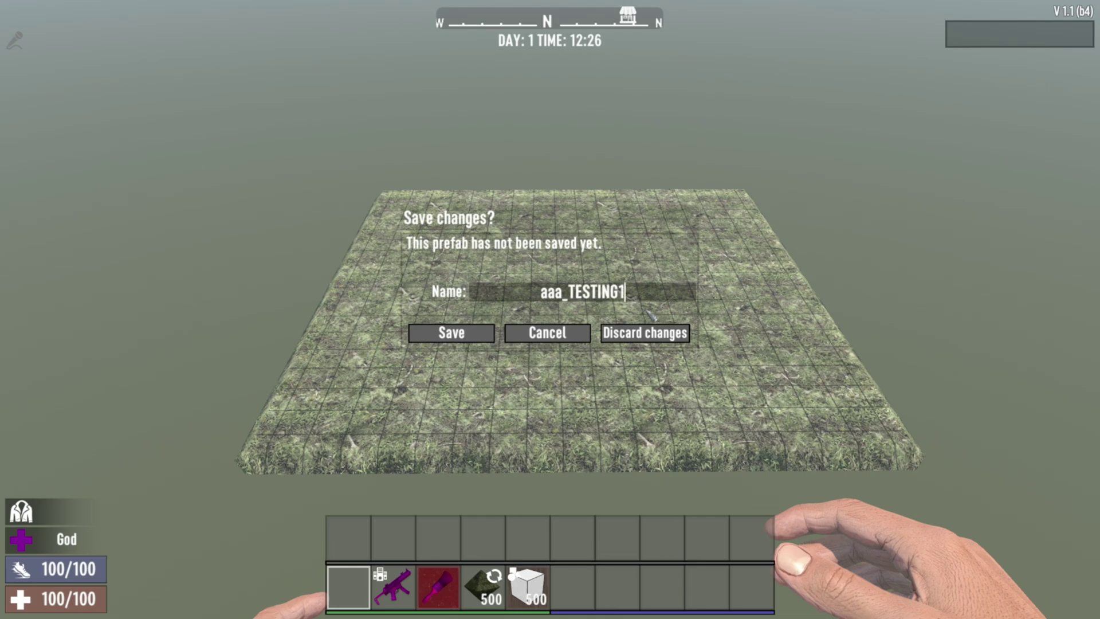
{"action": "left_click", "coordinate": [467, 336]}
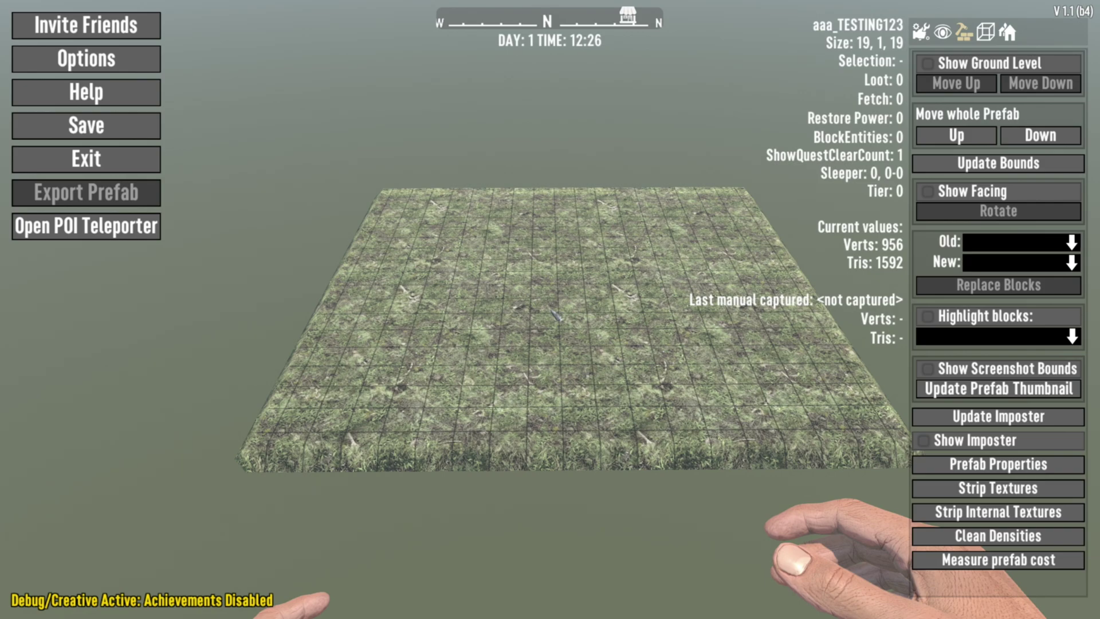
{"action": "key", "text": "Escape"}
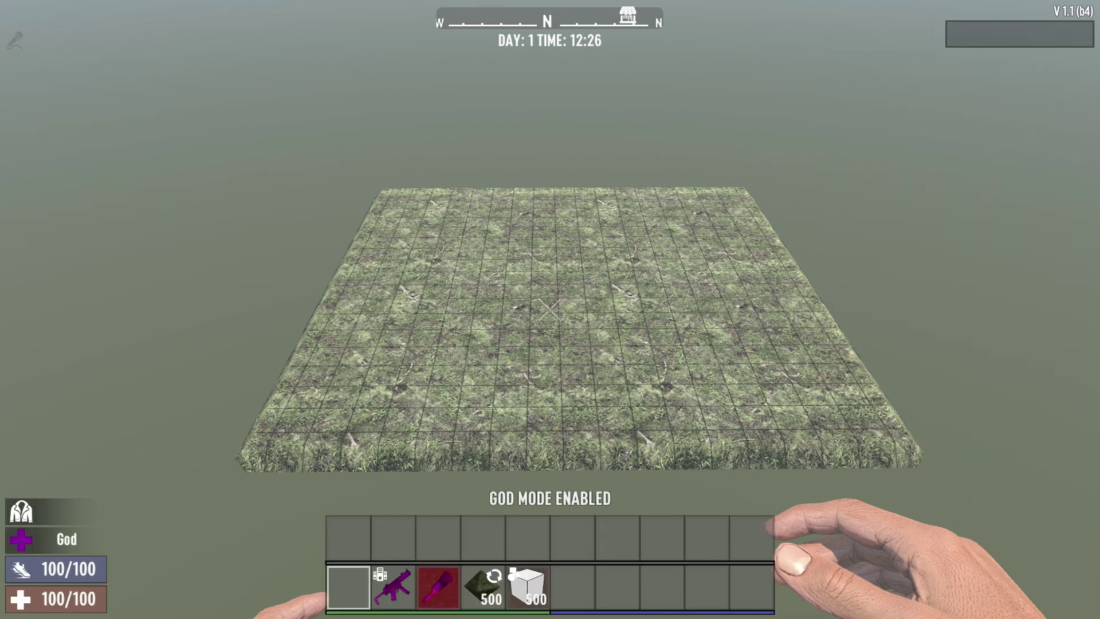
Filter the prefab list by aaa_ and look through the matching prefabs for the saved aaa_TESTING123.
{"action": "key", "text": "Escape"}
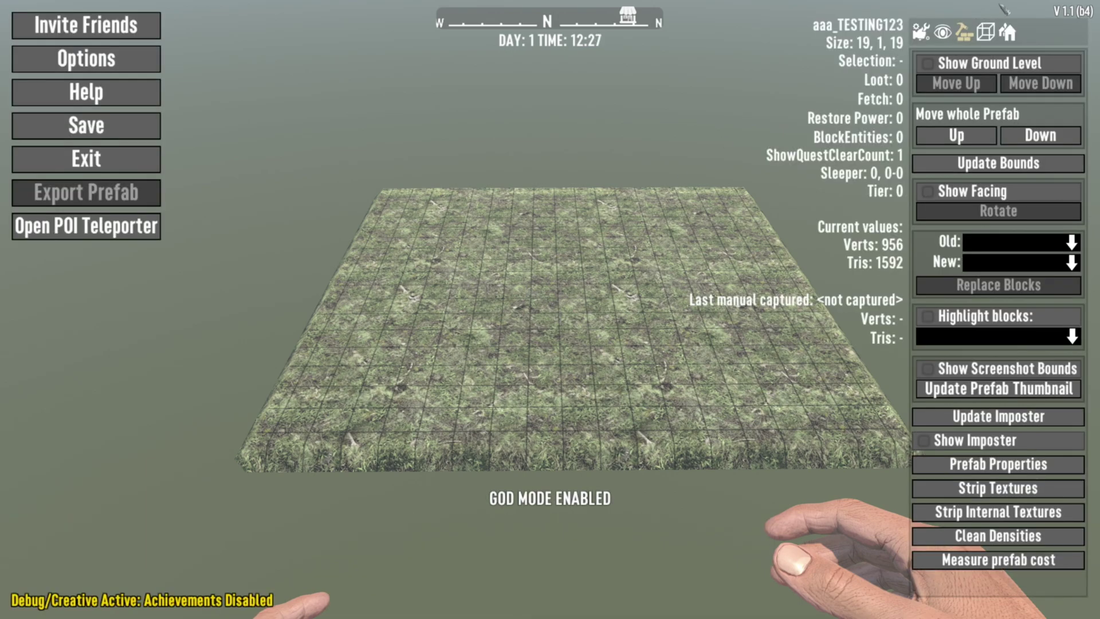
{"action": "left_click", "coordinate": [1010, 31]}
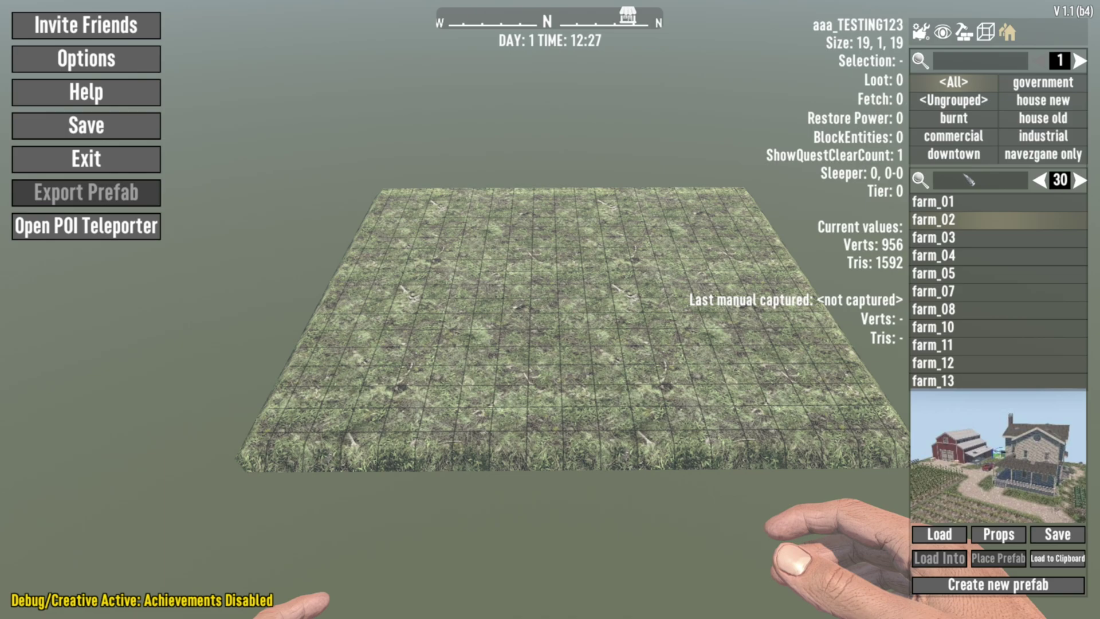
{"action": "type", "text": "aaa"}
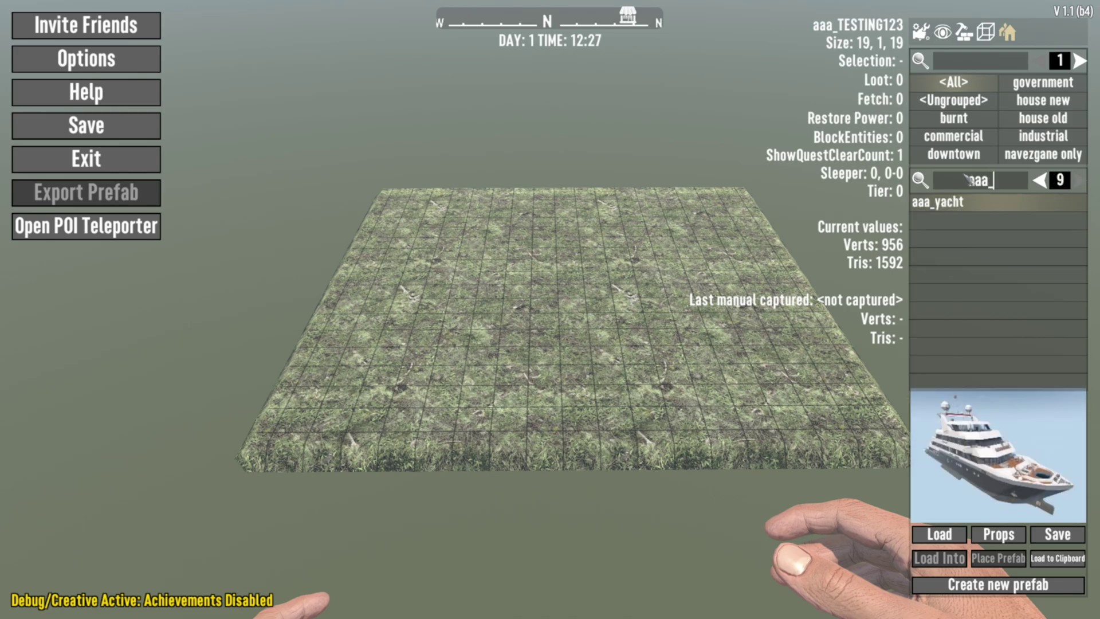
{"action": "scroll", "coordinate": [982, 232], "scroll_direction": "up", "scroll_amount": 8}
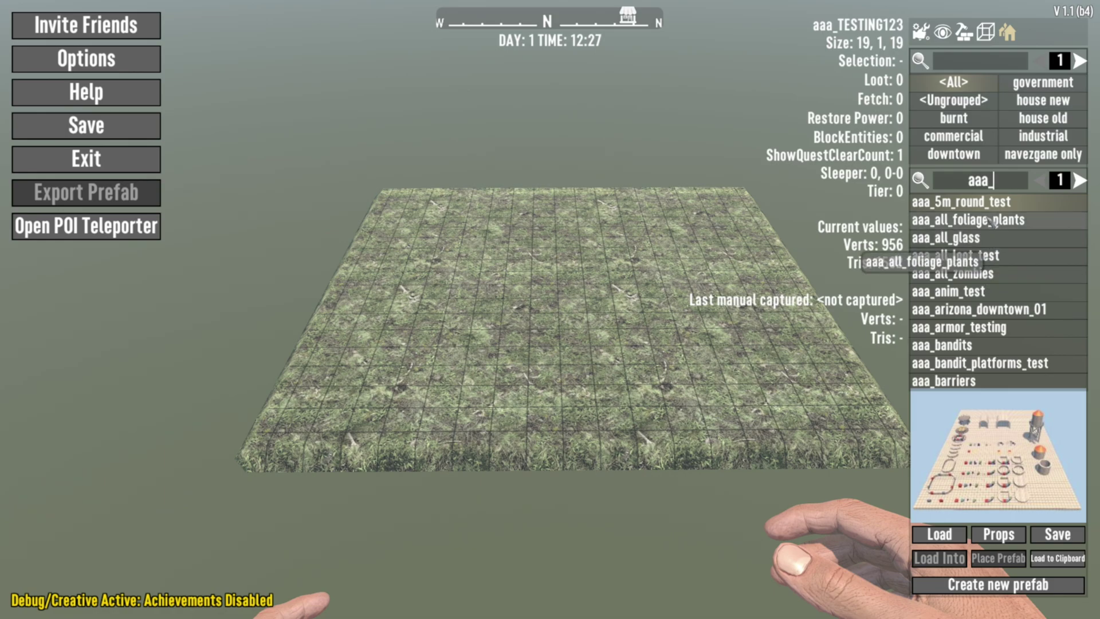
{"action": "scroll", "coordinate": [999, 282], "scroll_direction": "down", "scroll_amount": 1}
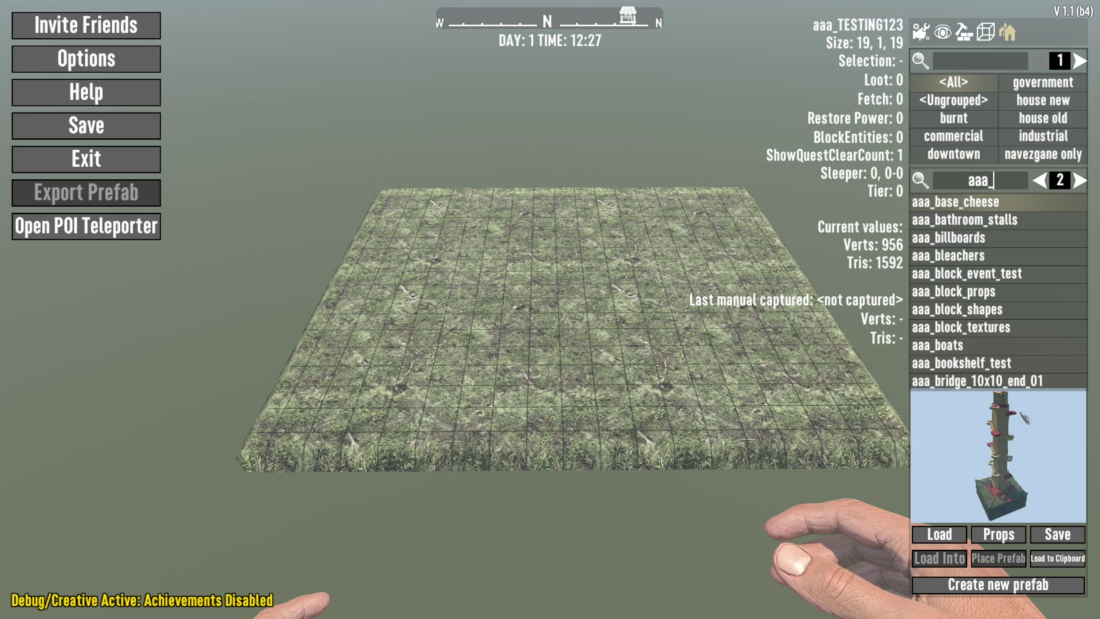
{"action": "scroll", "coordinate": [1008, 291], "scroll_direction": "down", "scroll_amount": 1}
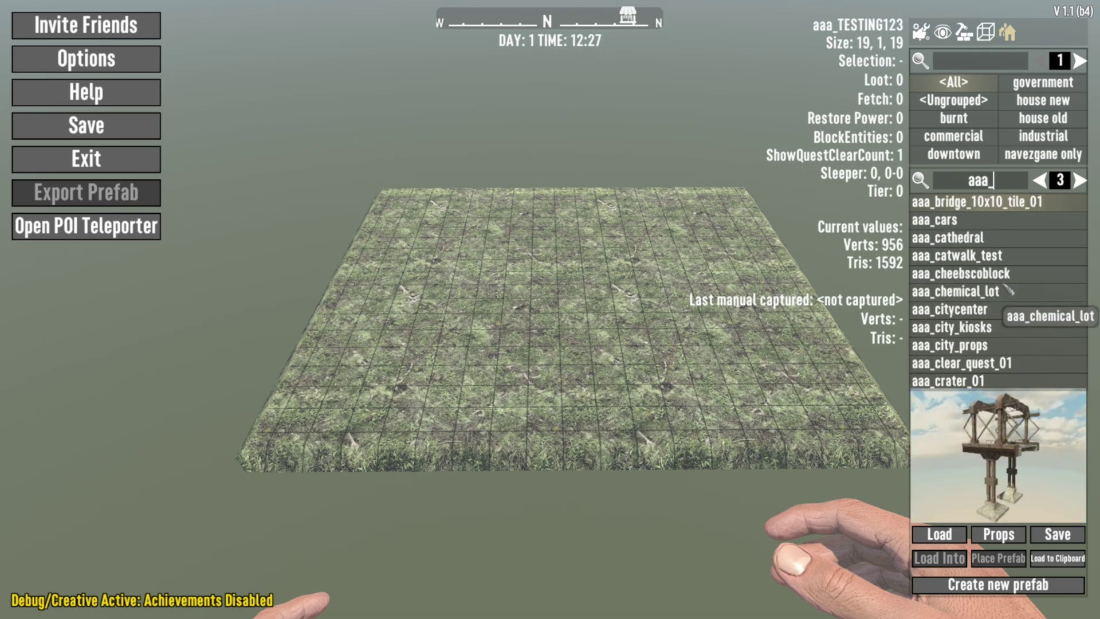
{"action": "scroll", "coordinate": [1008, 291], "scroll_direction": "down", "scroll_amount": 1}
{"action": "scroll", "coordinate": [1006, 309], "scroll_direction": "down", "scroll_amount": 1}
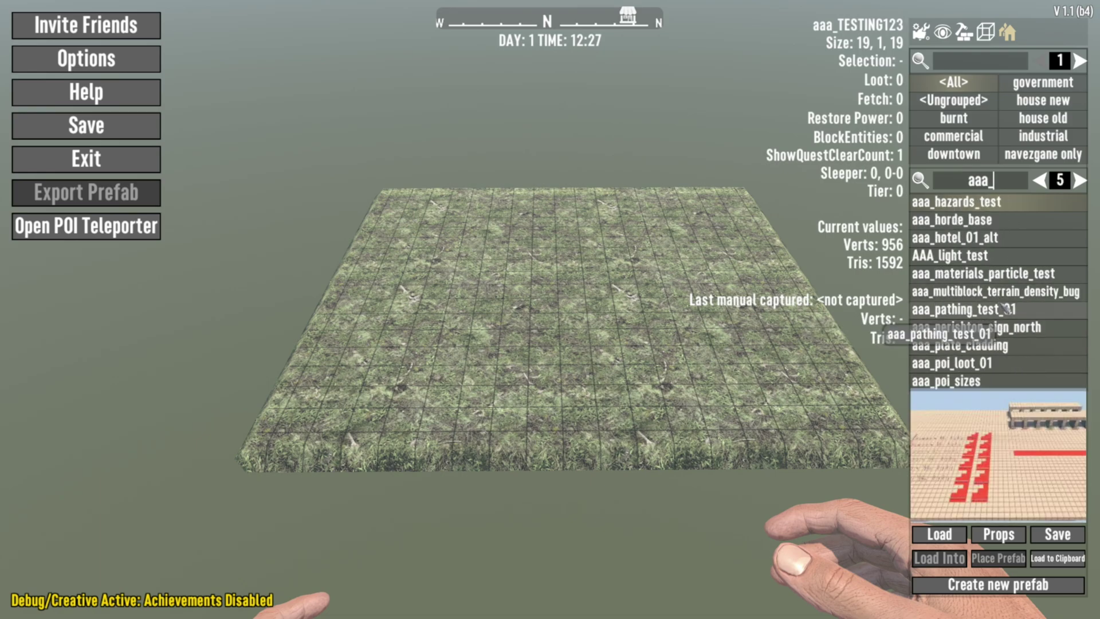
{"action": "scroll", "coordinate": [1008, 310], "scroll_direction": "down", "scroll_amount": 3}
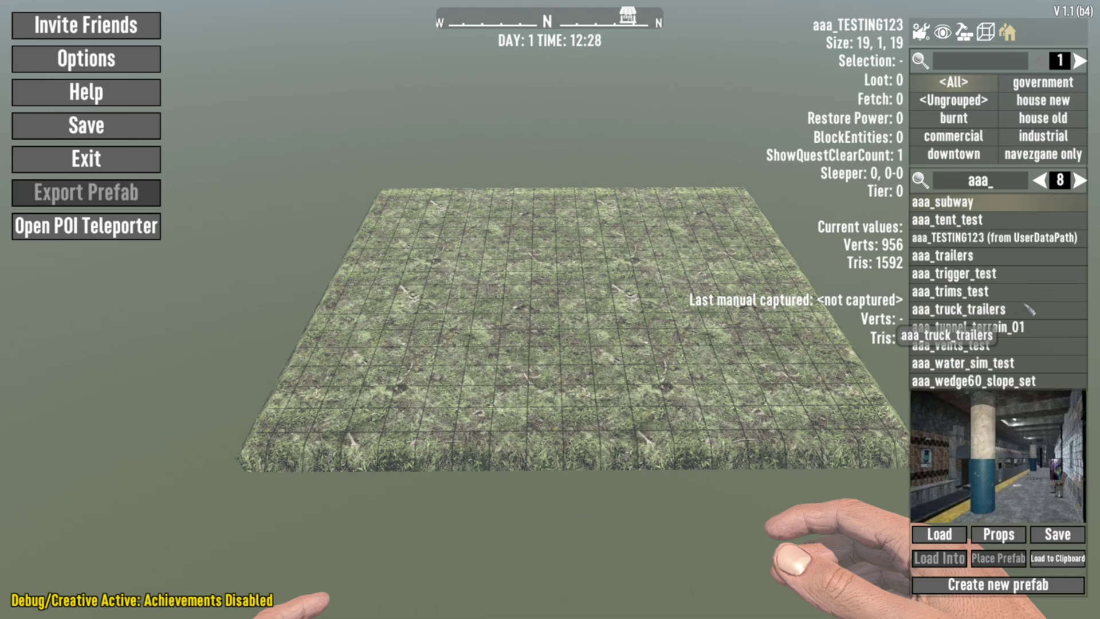
Find the aaa_poi_sizes prefab in the filtered list and load it.
{"action": "scroll", "coordinate": [1029, 310], "scroll_direction": "up", "scroll_amount": 3}
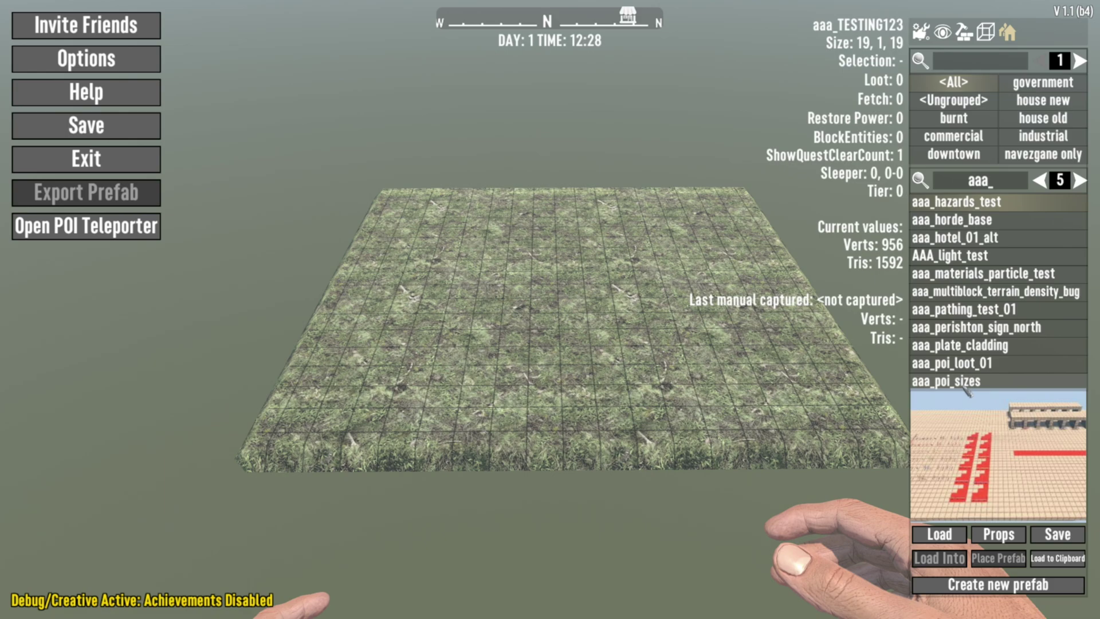
{"action": "left_click", "coordinate": [929, 384]}
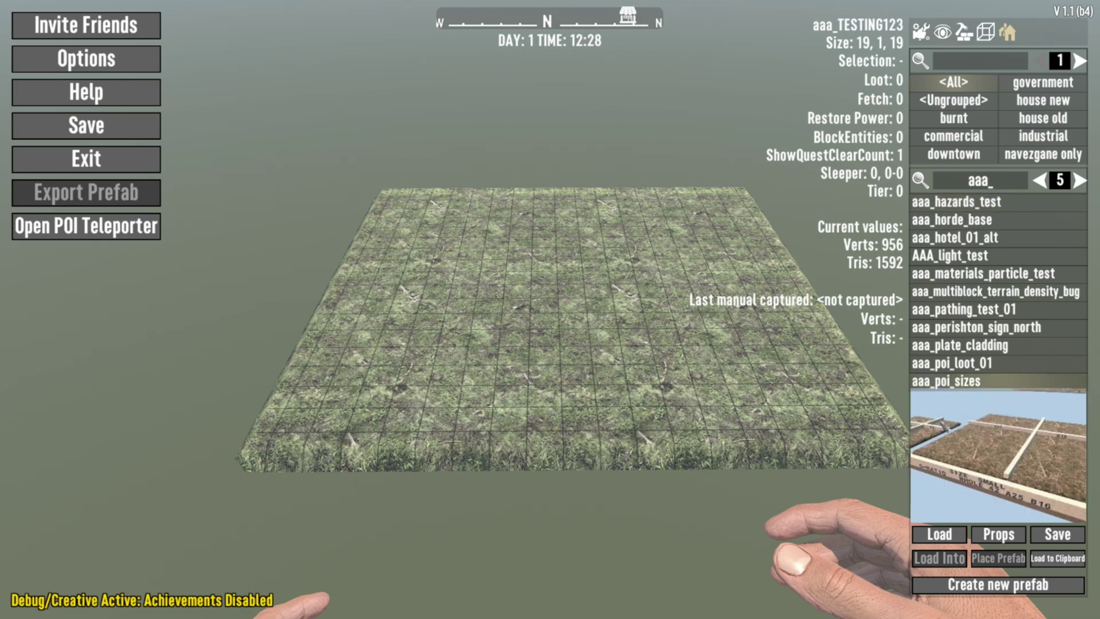
{"action": "left_click", "coordinate": [932, 536]}
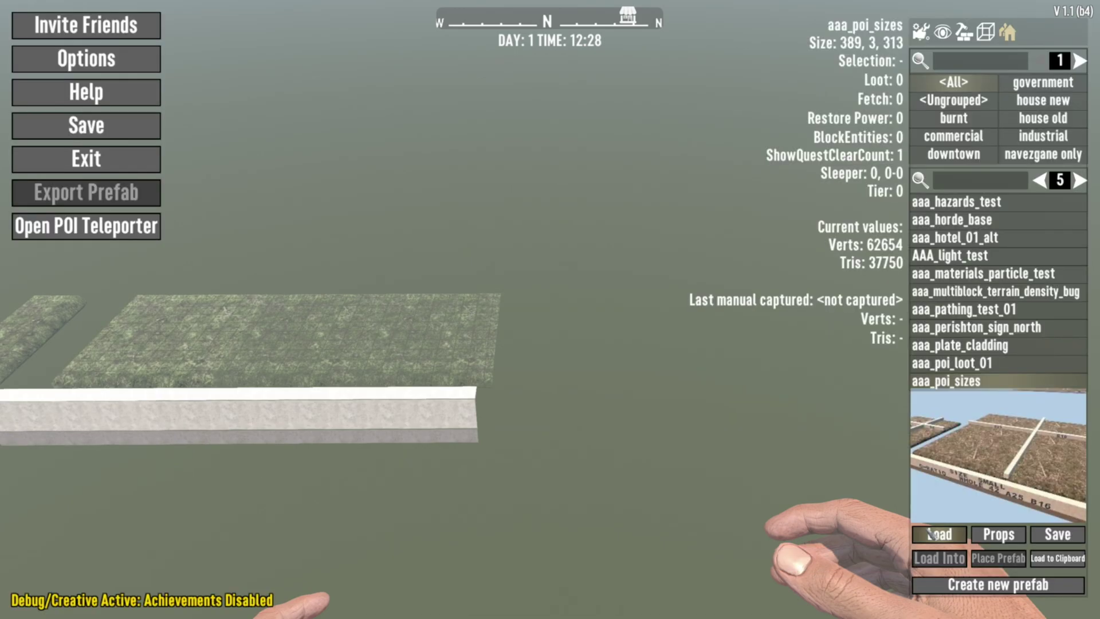
Fly over the labelled plots of aaa_poi_sizes and examine the whole, A and B dimensions for the XSmall, Small, Medium and Large sizes.
{"action": "key", "text": "Escape"}
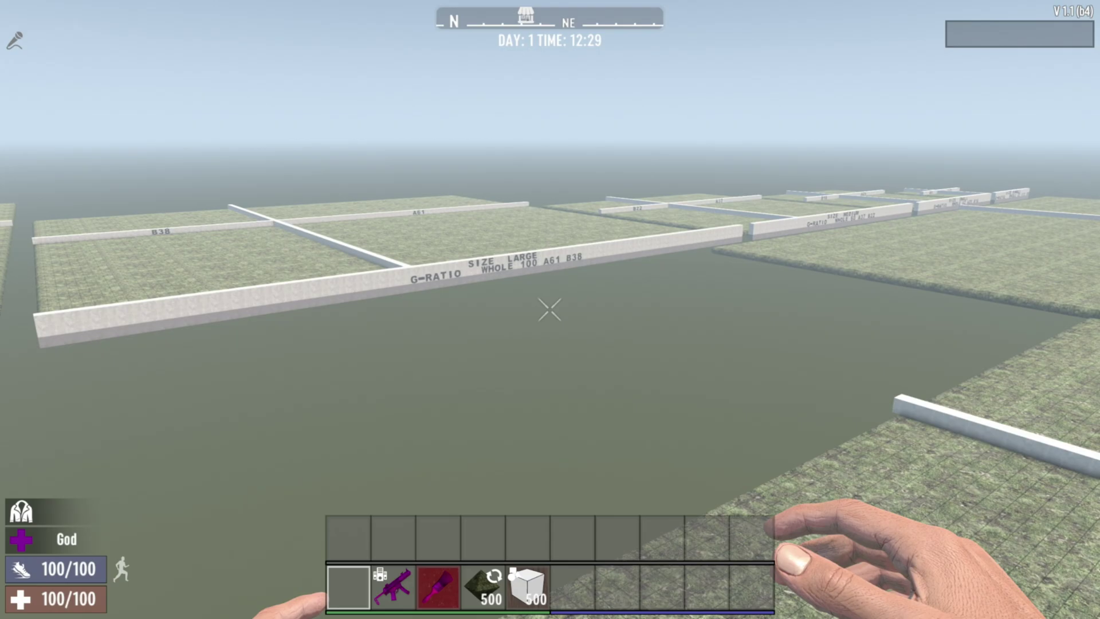
{"action": "key", "text": "w"}
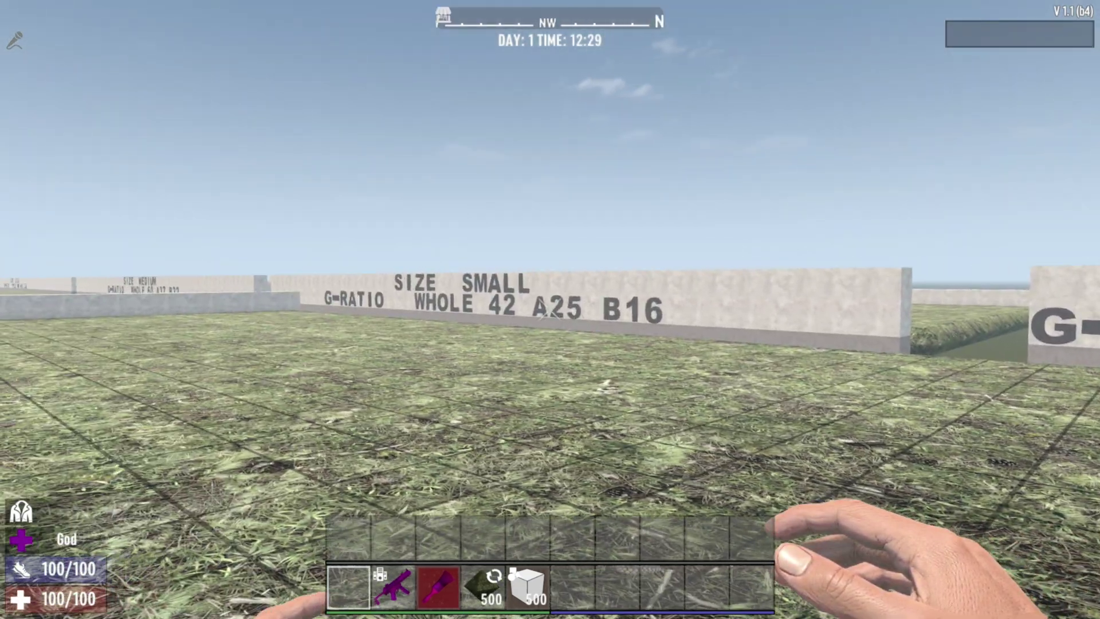
{"action": "key", "text": "space"}
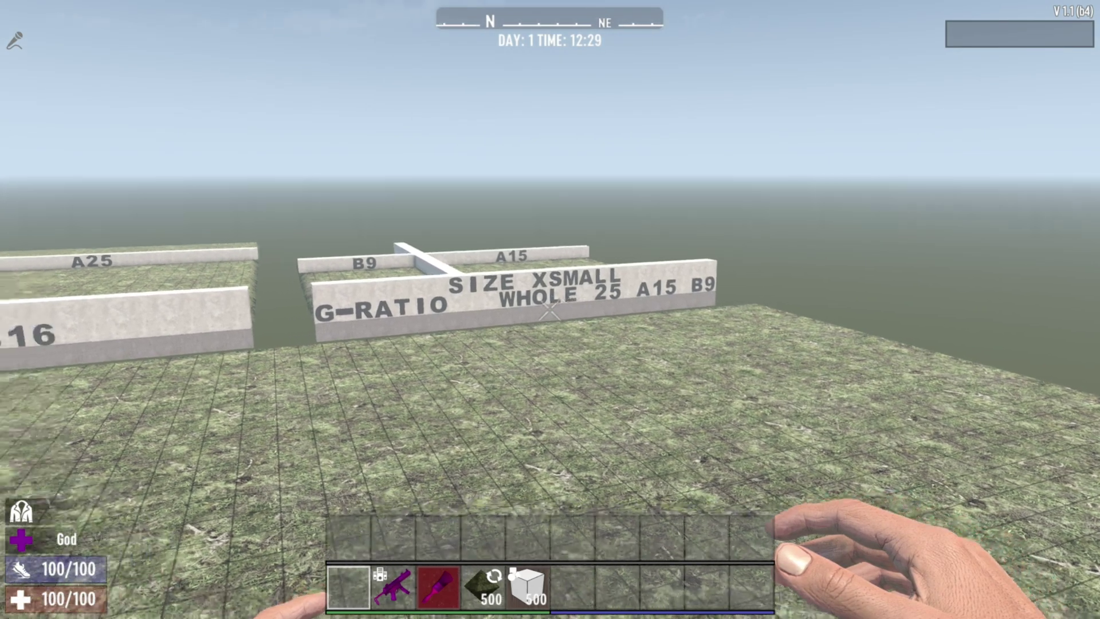
{"action": "key", "text": "space"}
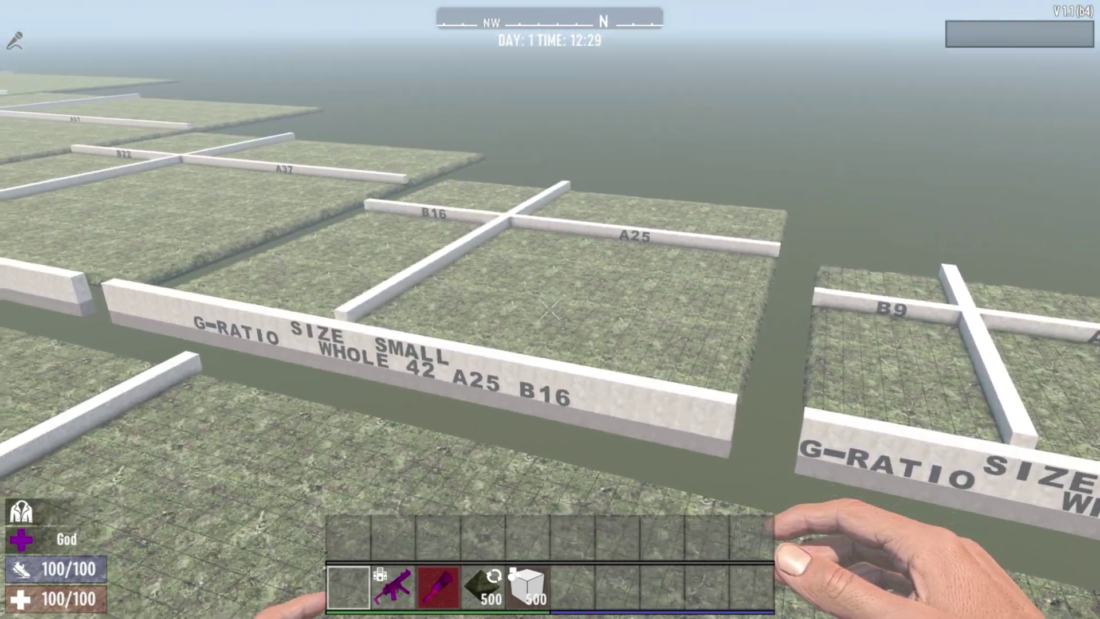
{"action": "key", "text": "w"}
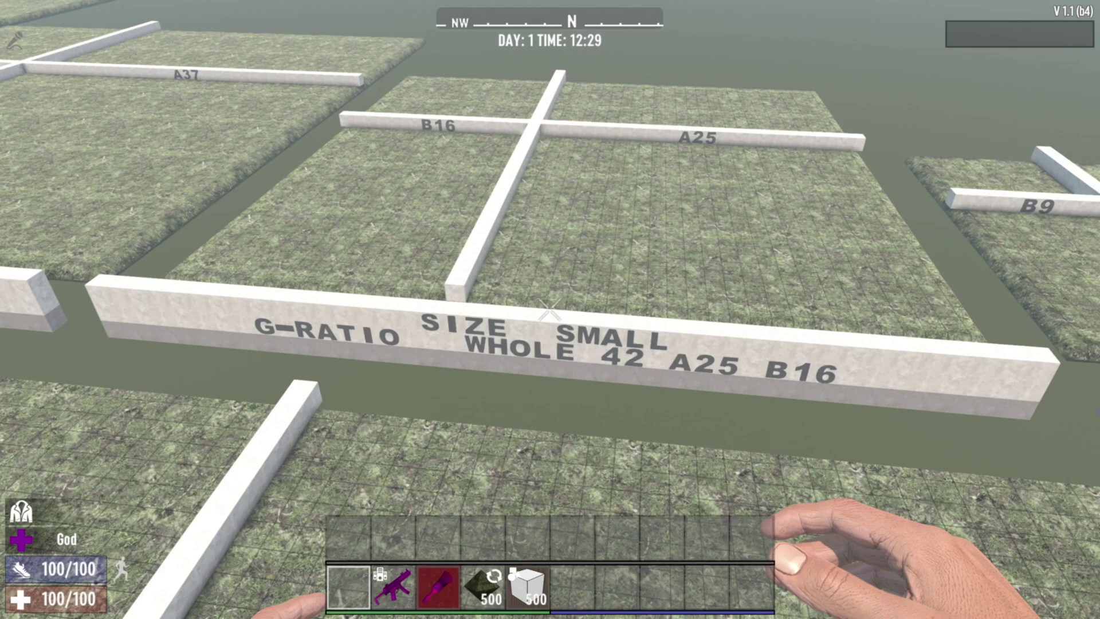
{"action": "key", "text": "a"}
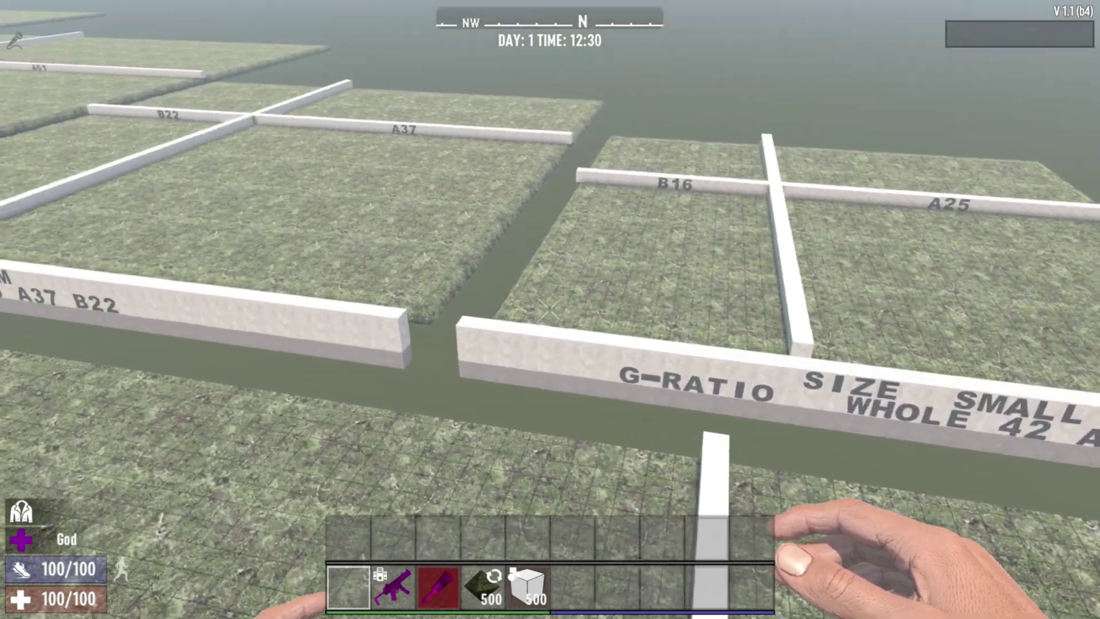
{"action": "key", "text": "w"}
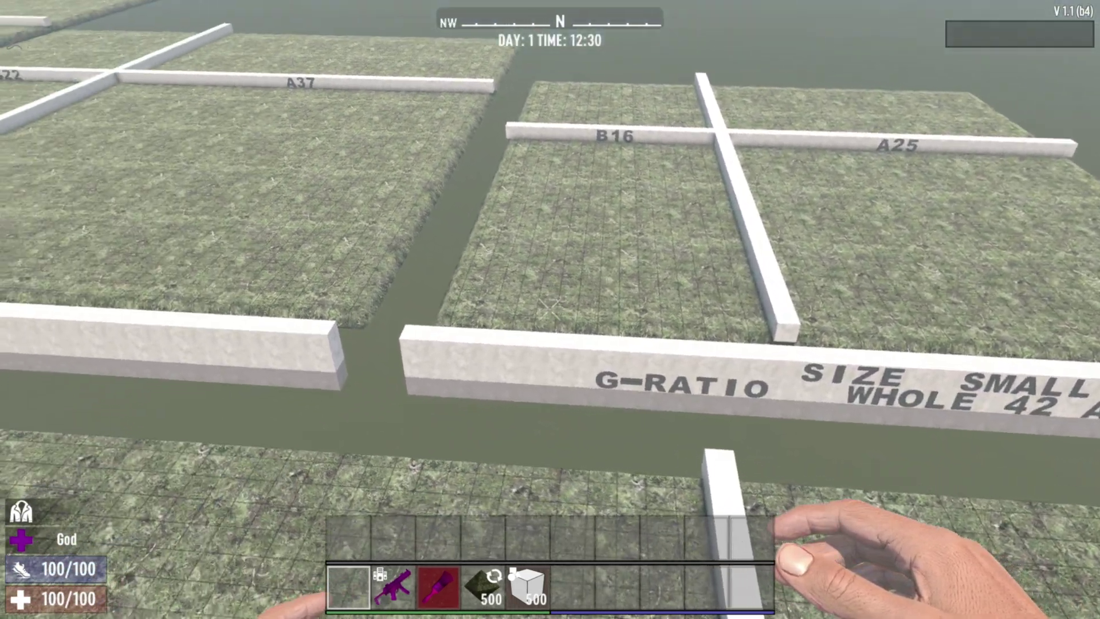
{"action": "key", "text": "a"}
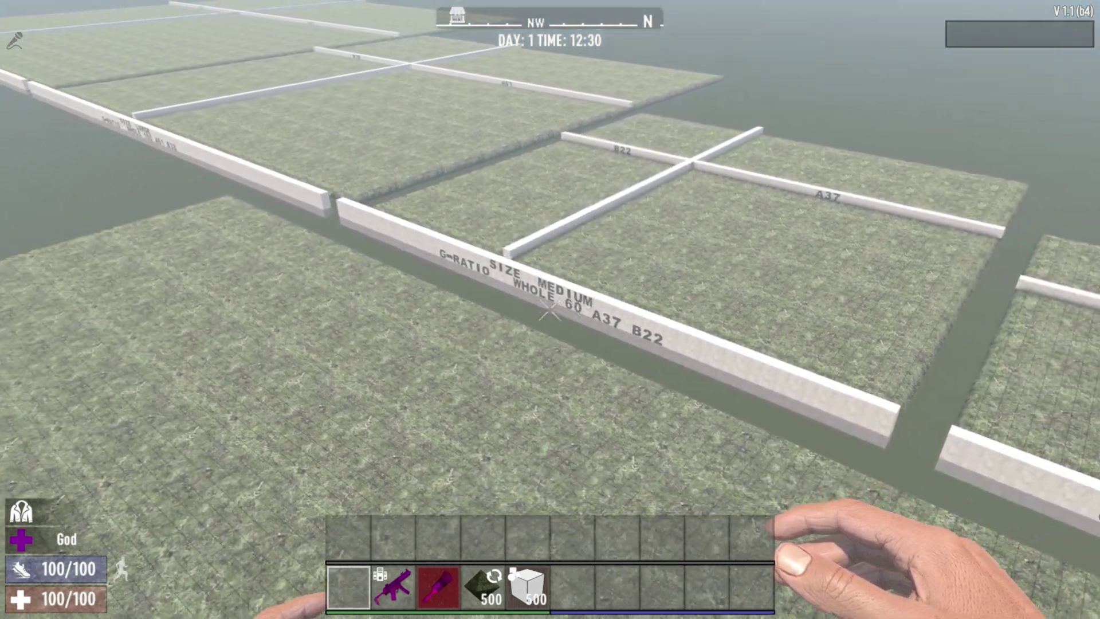
{"action": "key", "text": "a"}
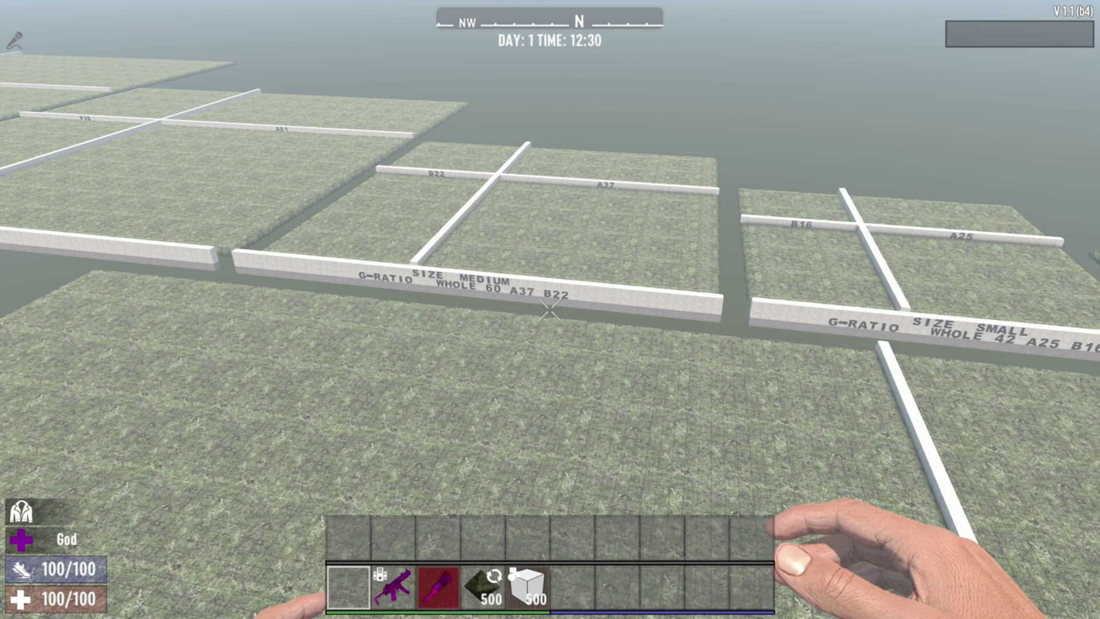
{"action": "key", "text": "s"}
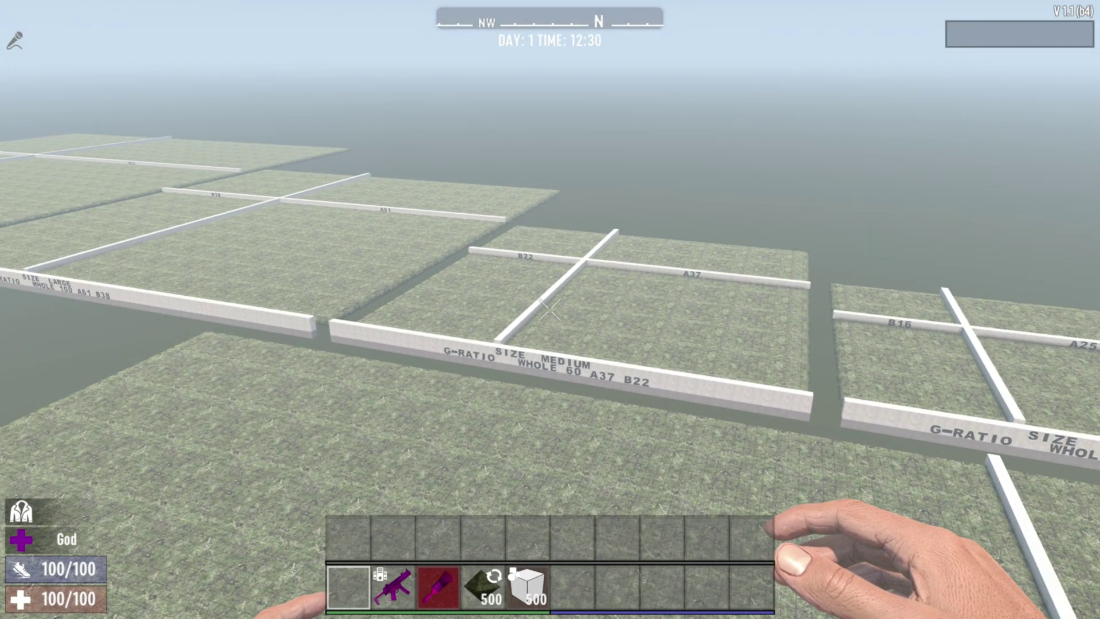
Filter the prefab list by rwg and load the rwg_tile_oldwest_t tile.
{"action": "key", "text": "Escape"}
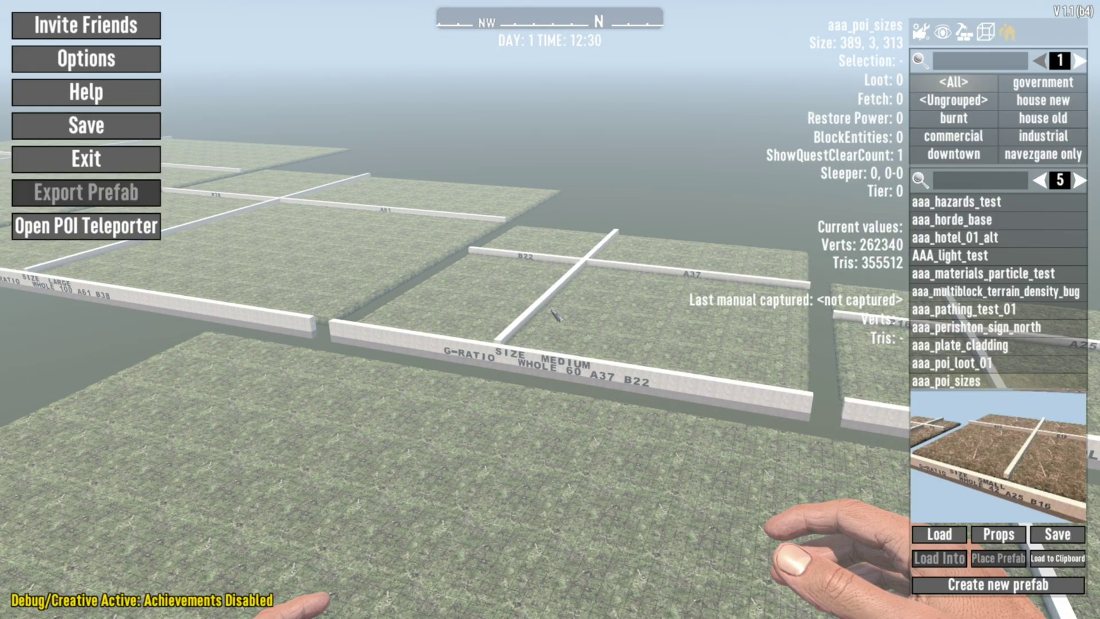
{"action": "left_click", "coordinate": [995, 184]}
{"action": "type", "text": "rwg"}
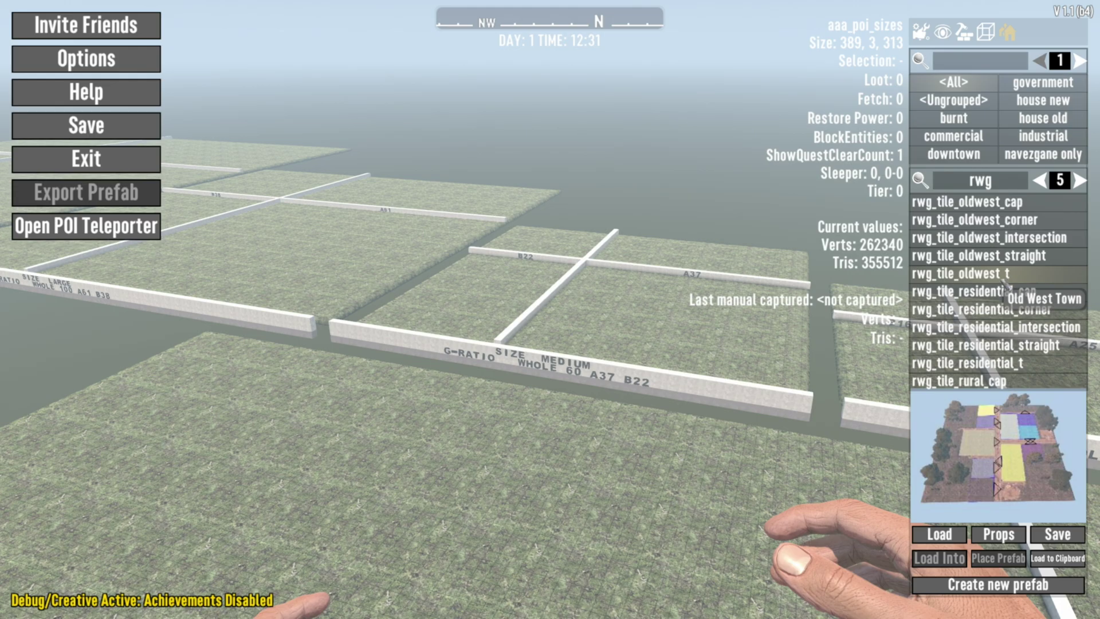
{"action": "left_click", "coordinate": [945, 534]}
{"action": "key", "text": "Escape"}
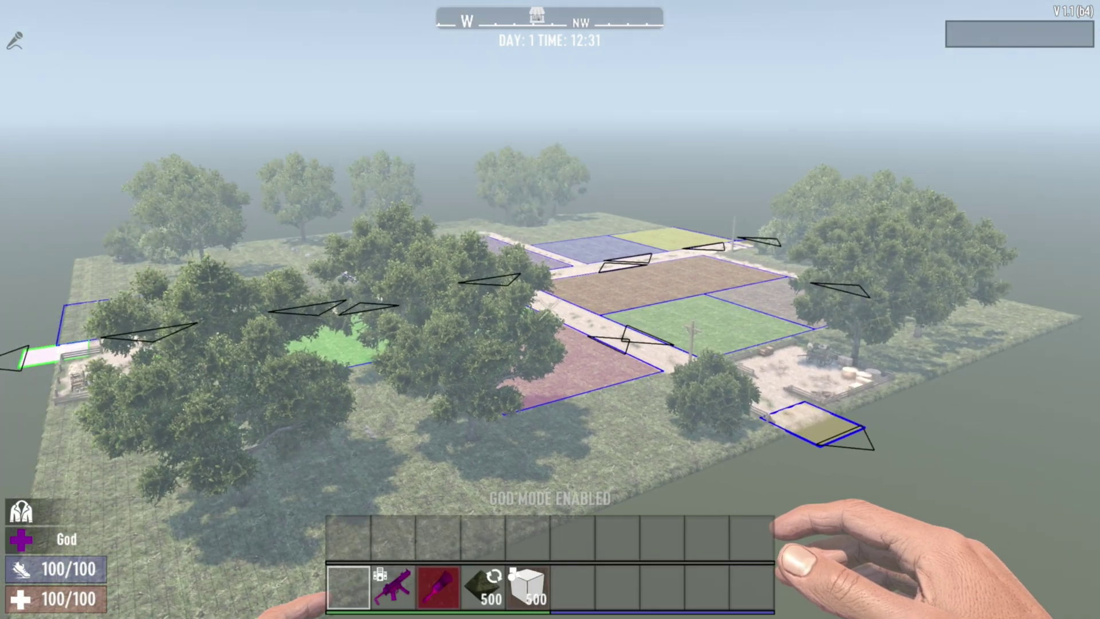
Fly around the old west tile and examine its coloured POI lots, their relative sizes and the direction markers along the roads.
{"action": "key", "text": "w"}
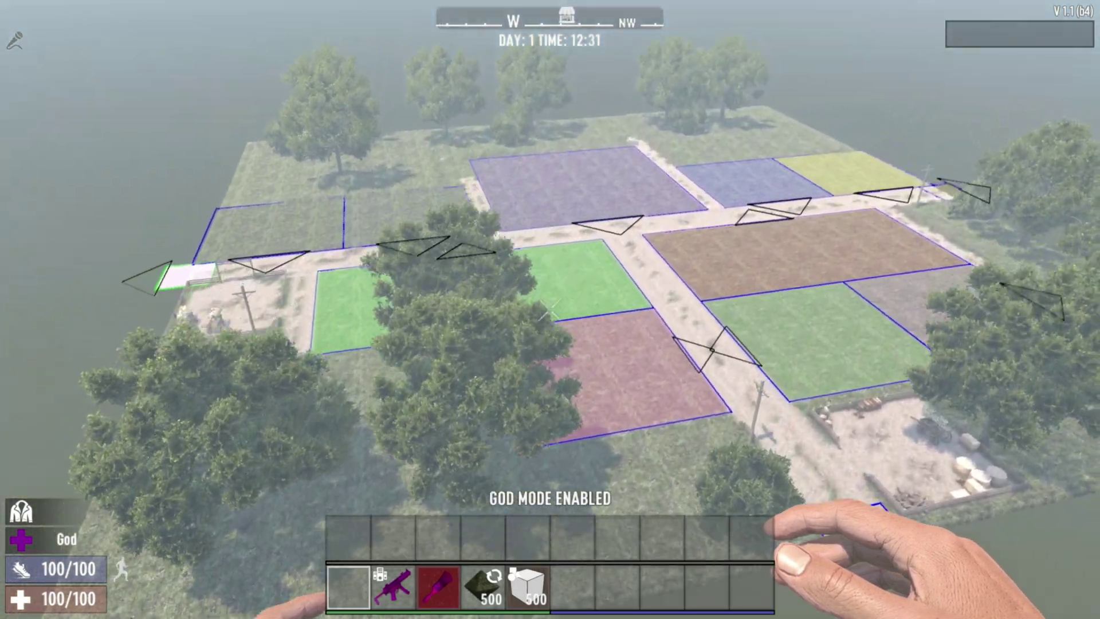
{"action": "key", "text": "w"}
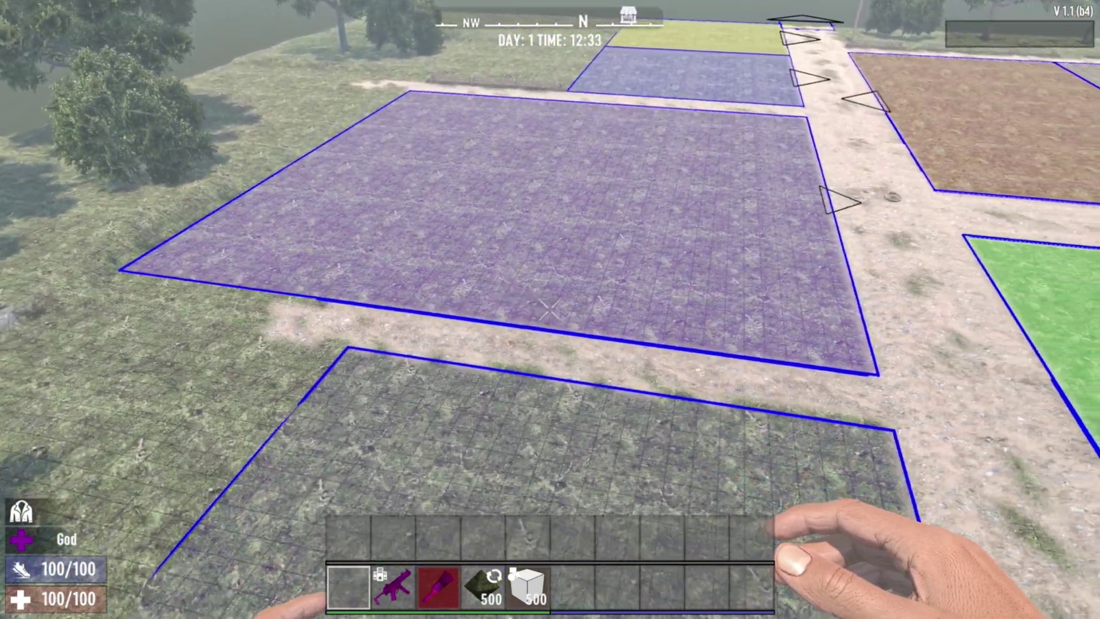
{"action": "key", "text": "d"}
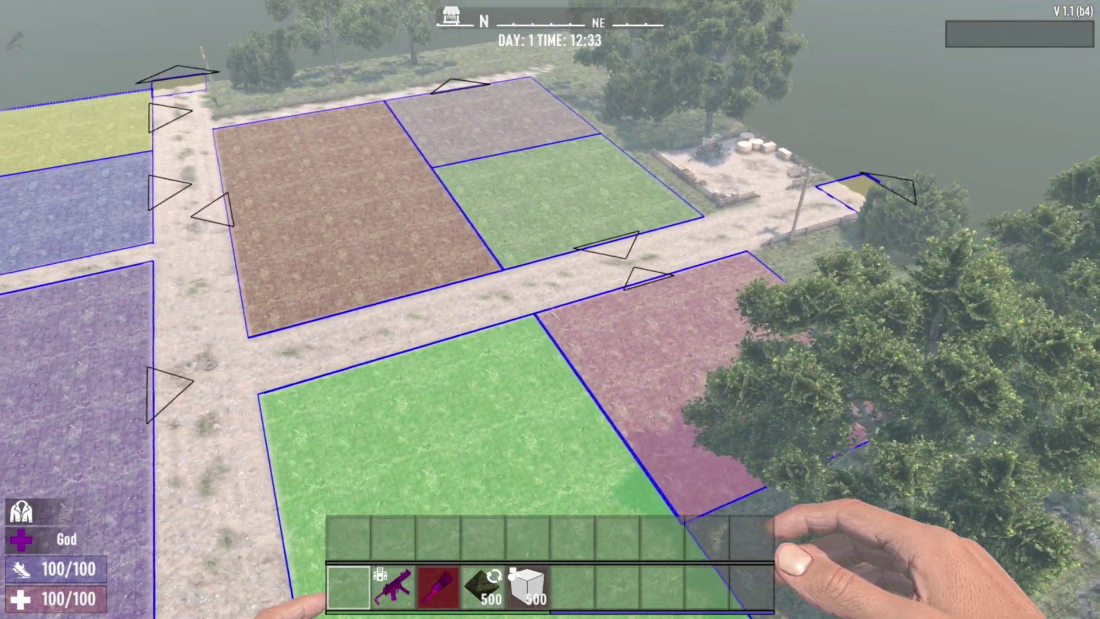
{"action": "key", "text": "s"}
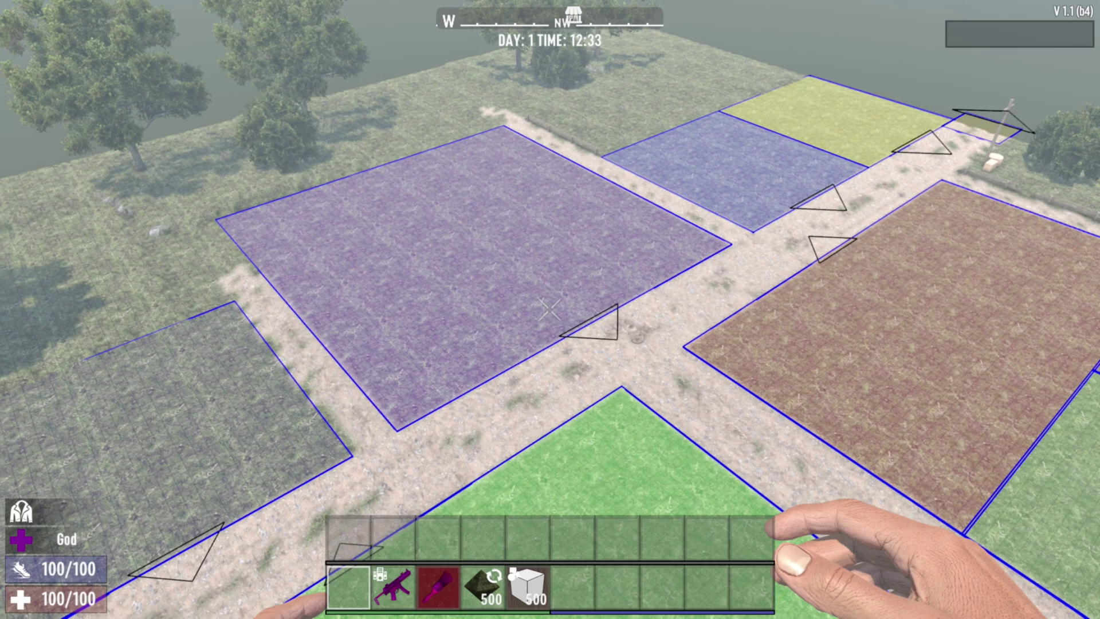
{"action": "key", "text": "s"}
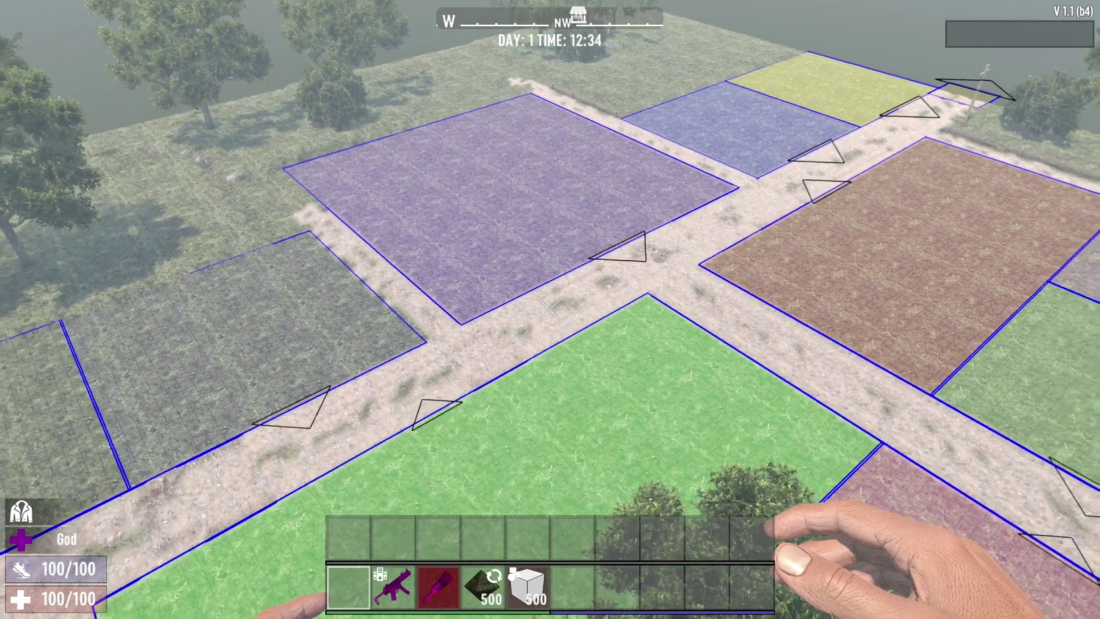
{"action": "key", "text": "a"}
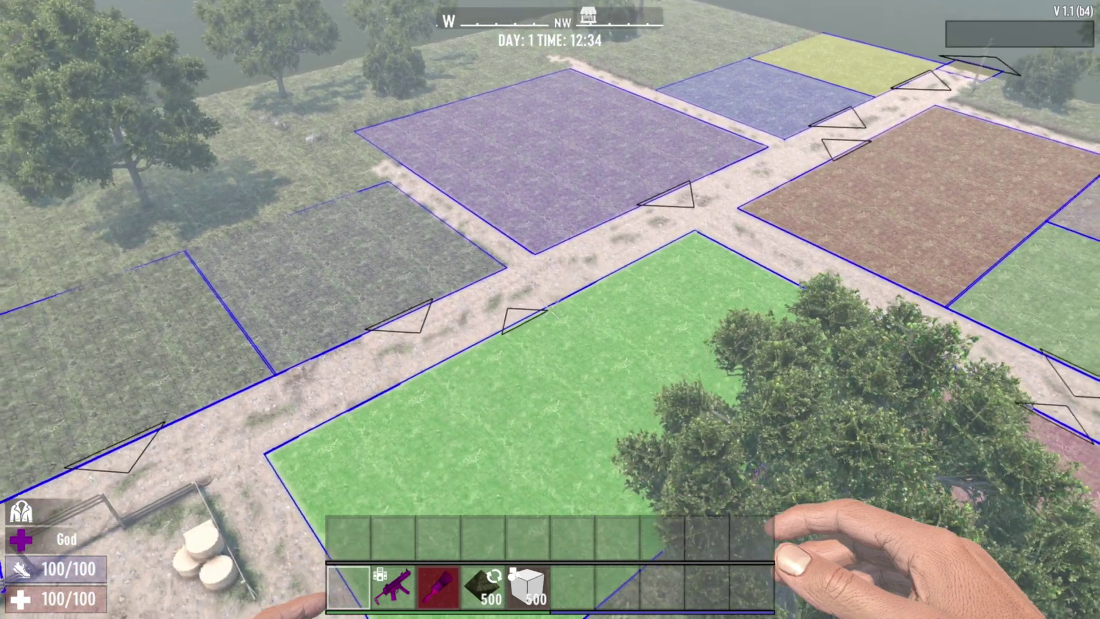
Filter the prefab list by testing and load the saved aaa_TESTING123 prefab.
{"action": "key", "text": "Escape"}
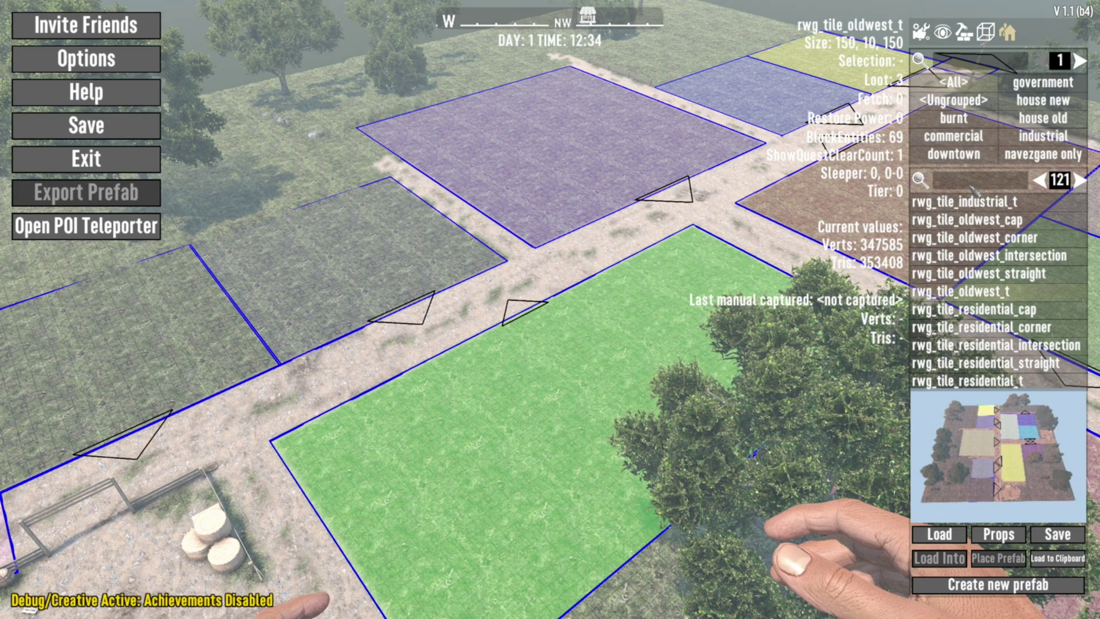
{"action": "type", "text": "testing"}
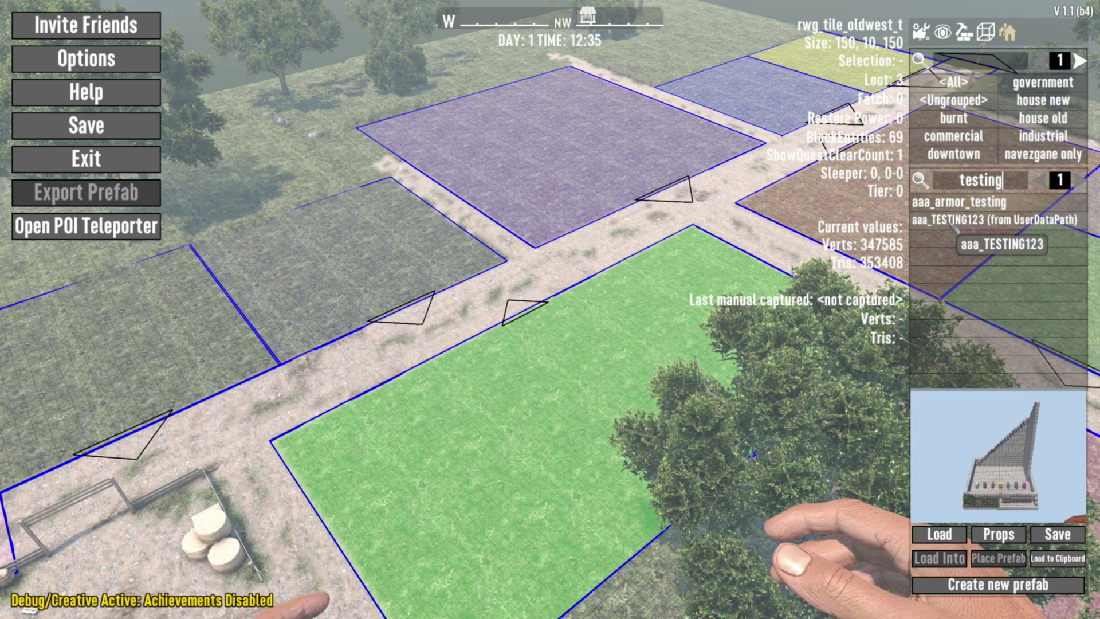
{"action": "left_click", "coordinate": [949, 223]}
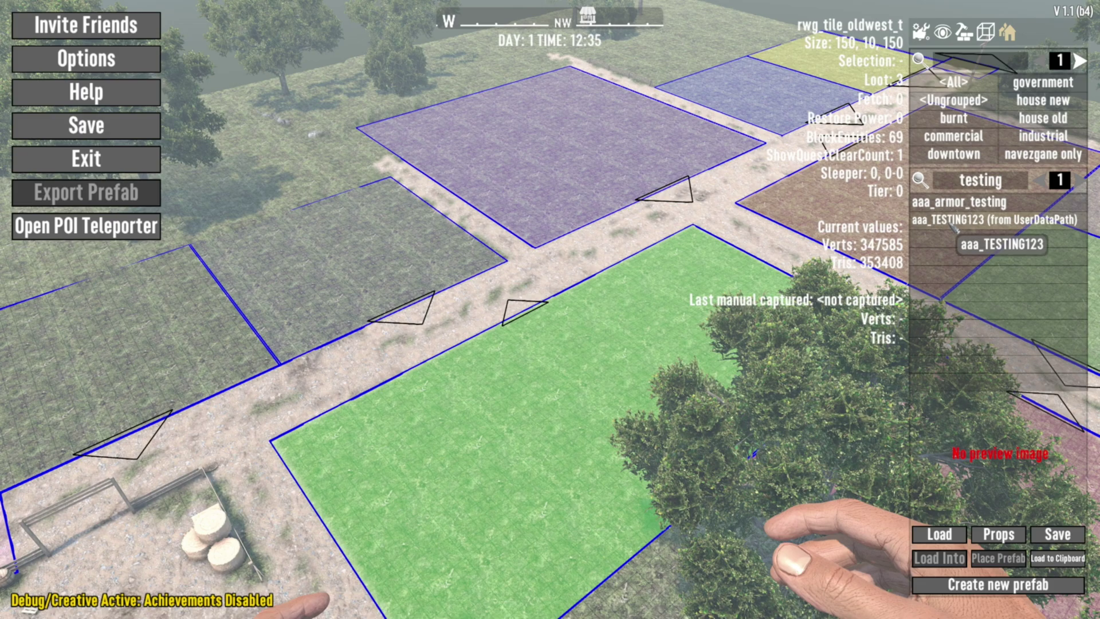
{"action": "left_click", "coordinate": [931, 537]}
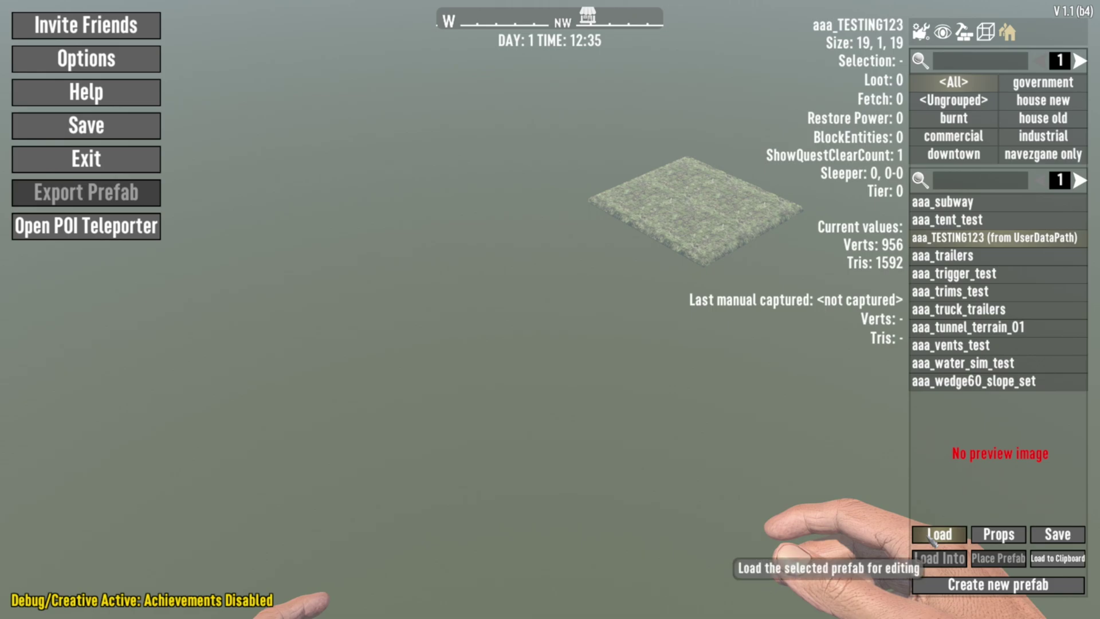
{"action": "key", "text": "Escape"}
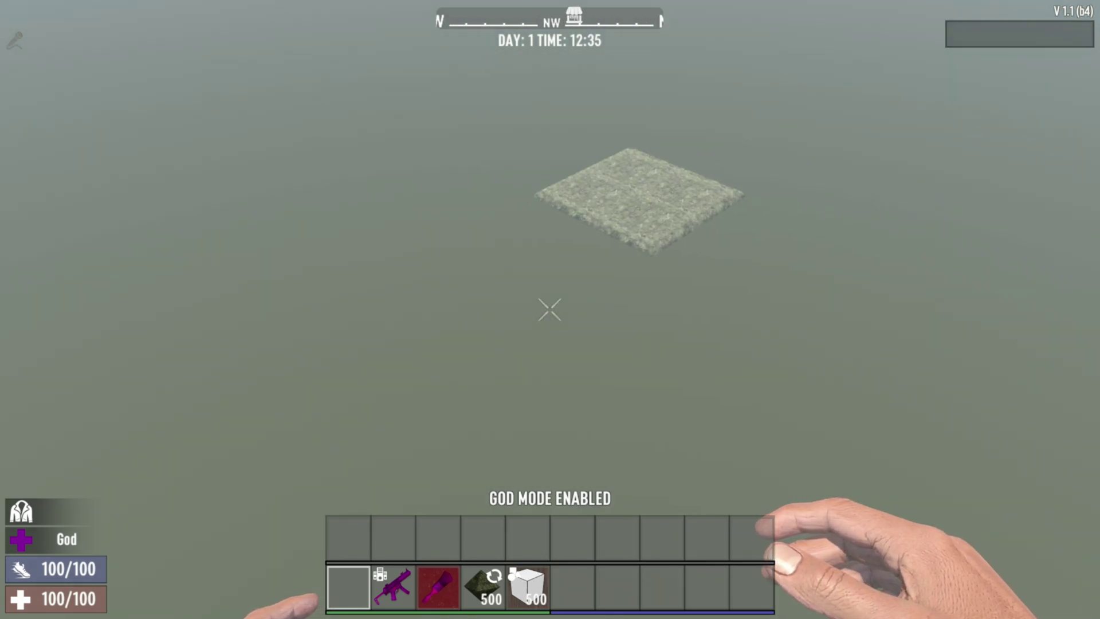
Show the ground level for the aaa_TESTING123 prefab.
{"action": "key", "text": "Escape"}
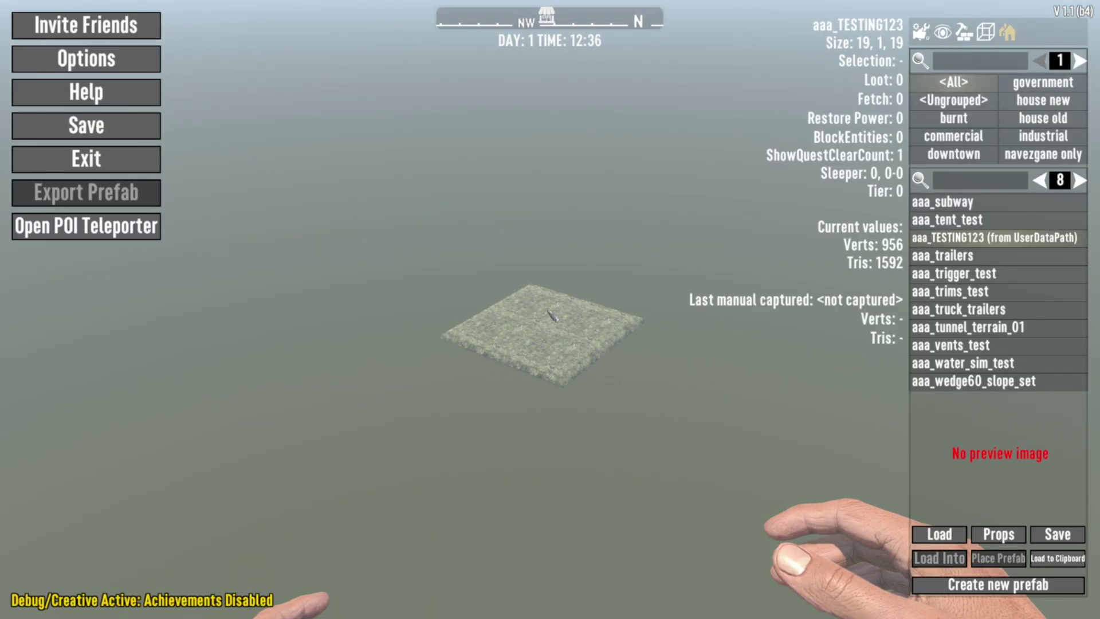
{"action": "left_click", "coordinate": [966, 34]}
{"action": "left_click", "coordinate": [960, 63]}
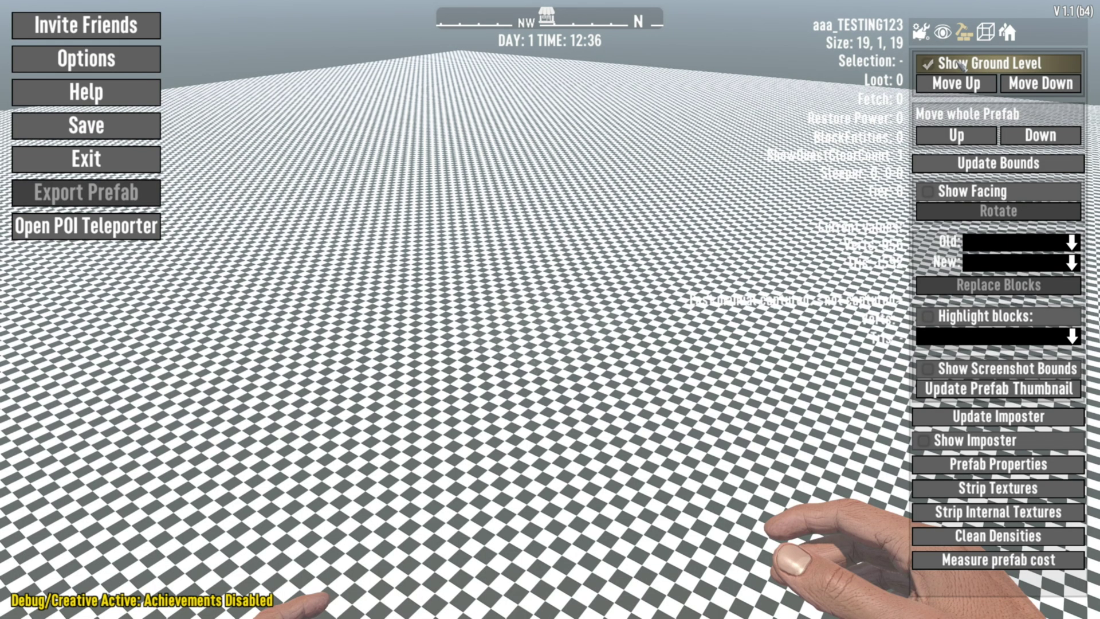
{"action": "key", "text": "Escape"}
Fly below and above the checkered ground plane to examine the terrain slab's height relative to it.
{"action": "key", "text": "q"}
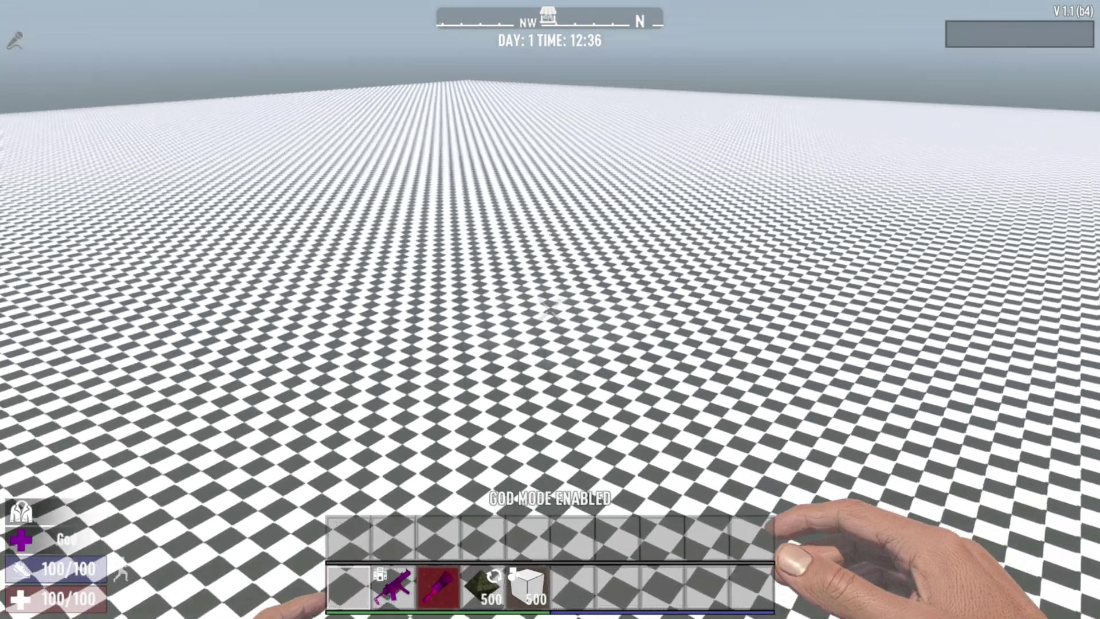
{"action": "key", "text": "w"}
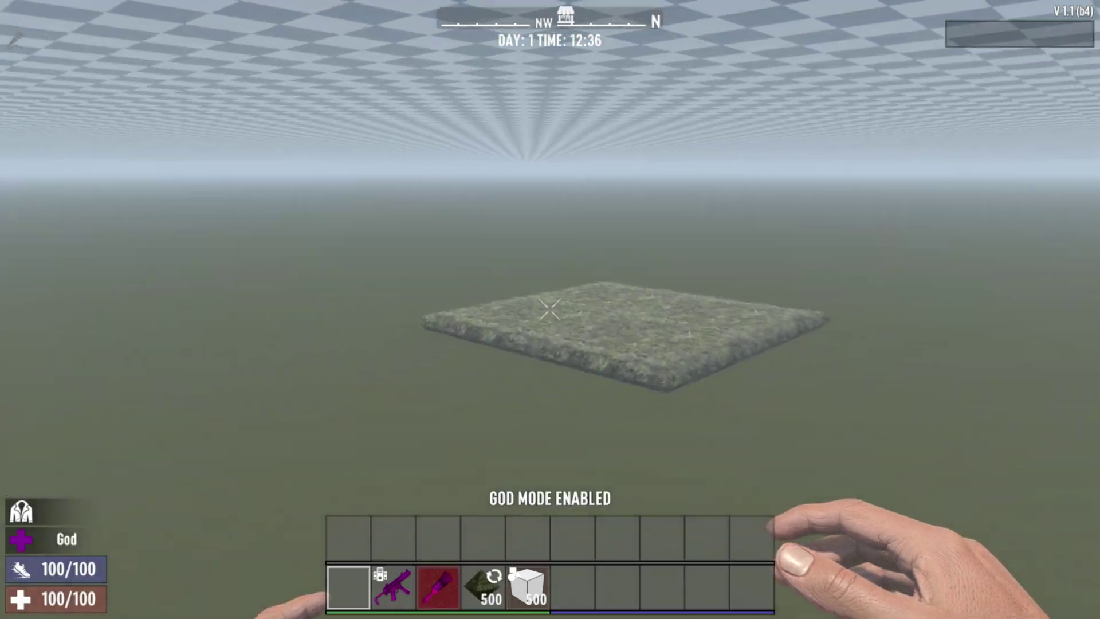
{"action": "key", "text": "space"}
{"action": "key", "text": "c"}
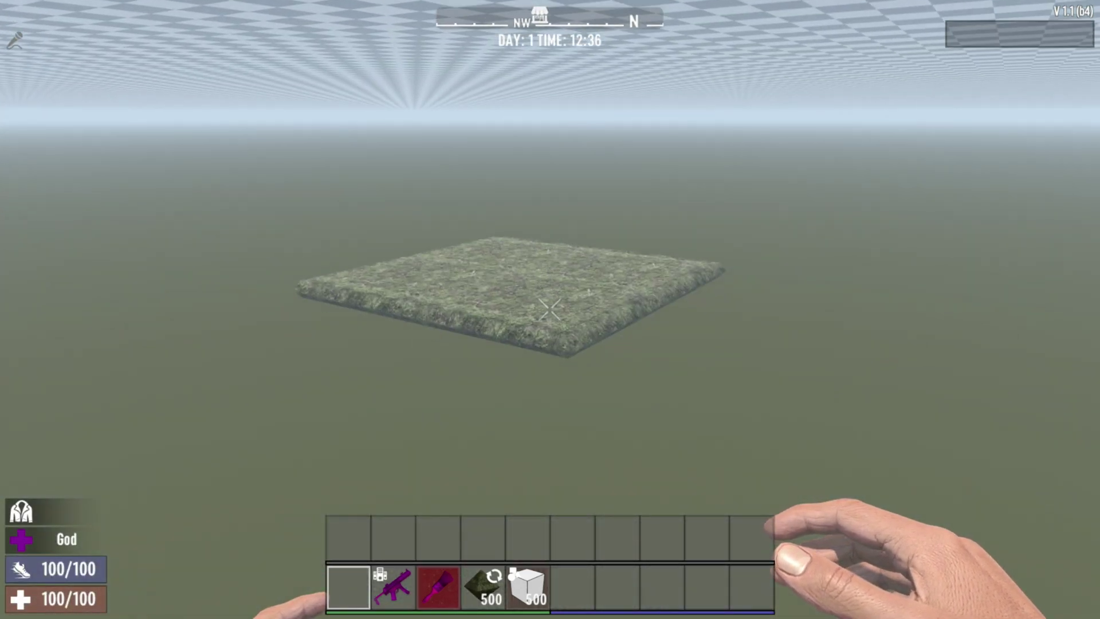
{"action": "key", "text": "space"}
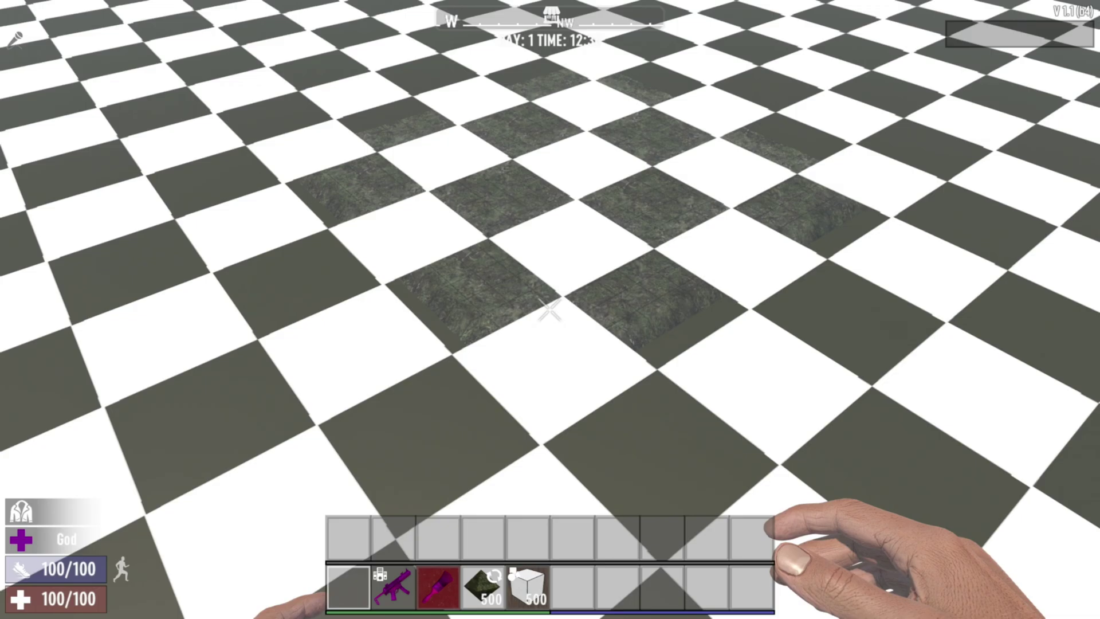
{"action": "key", "text": "c"}
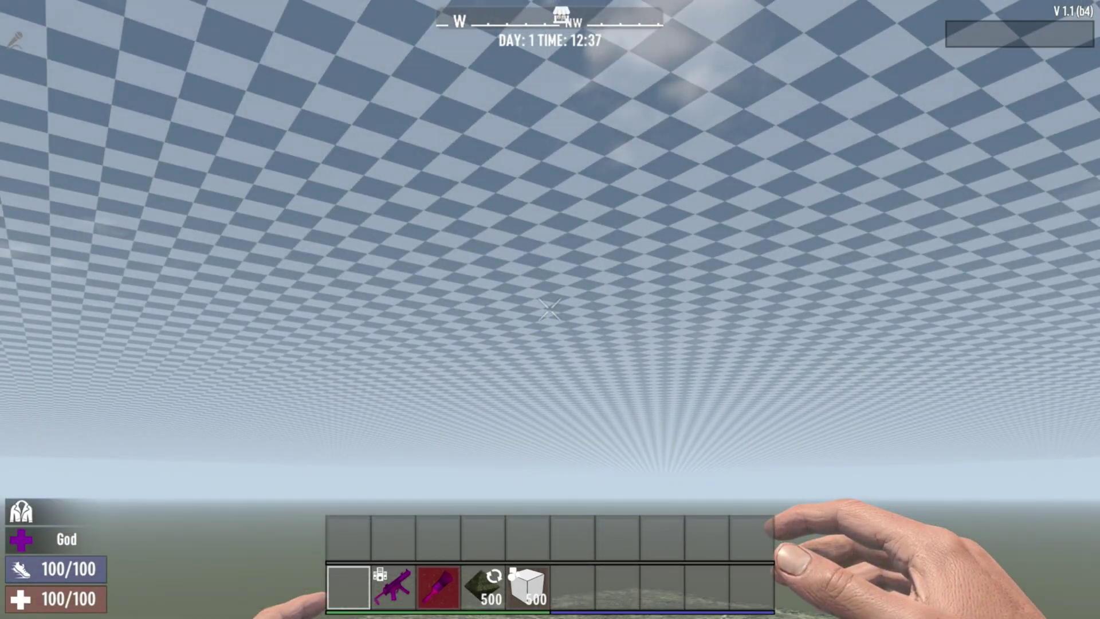
{"action": "key", "text": "space"}
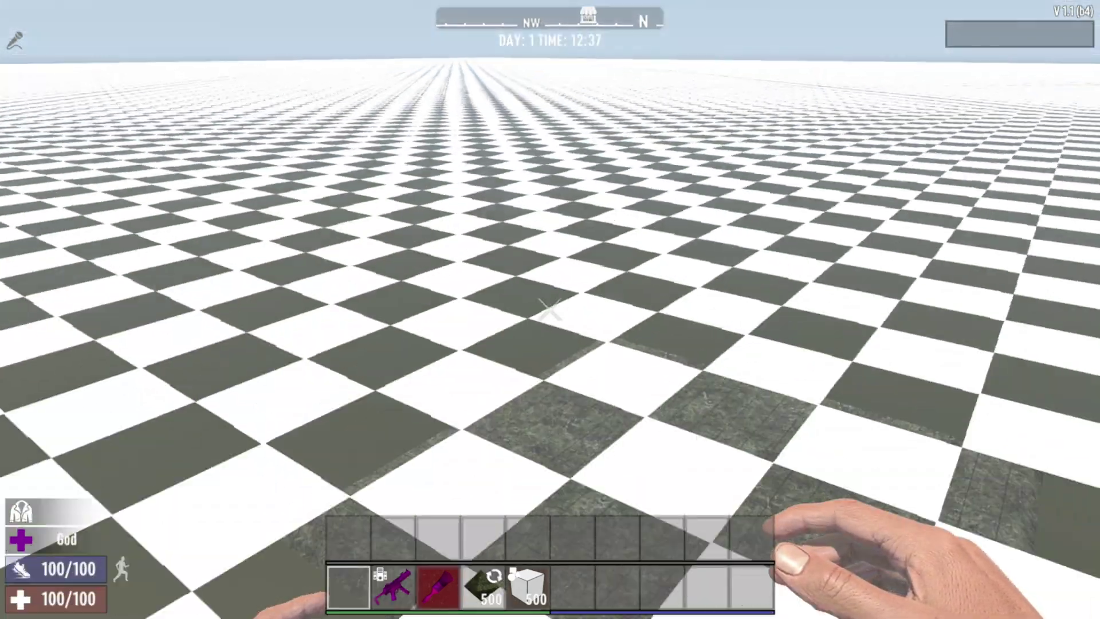
{"action": "key", "text": "space"}
Lower the ground level repeatedly until the top of the terrain slab shows above the checkered plane.
{"action": "key", "text": "Escape"}
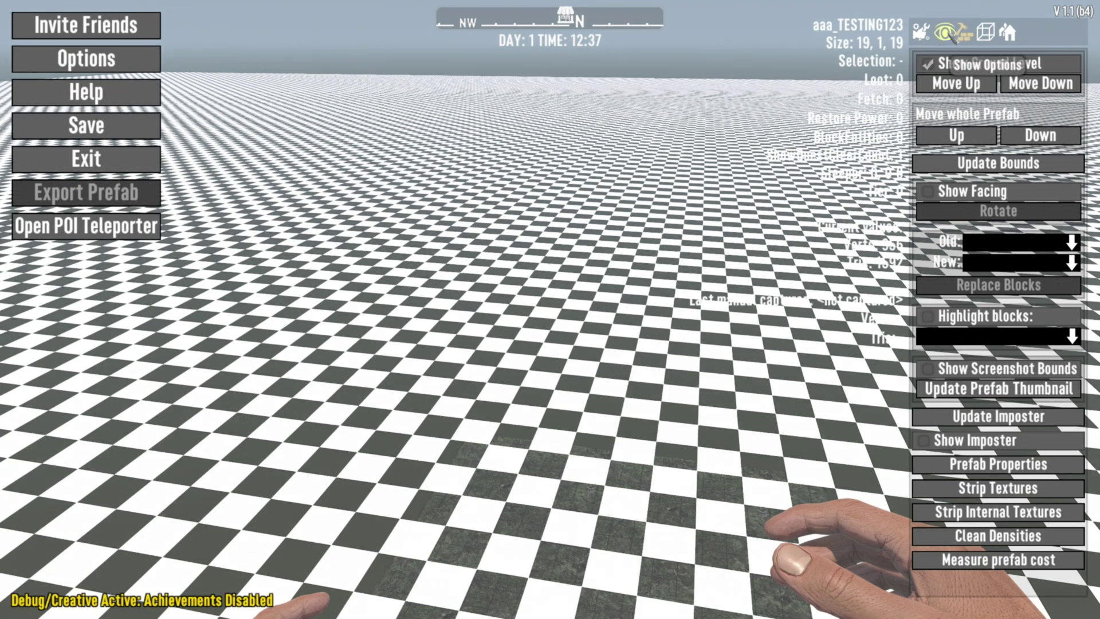
{"action": "left_click", "coordinate": [1035, 89]}
{"action": "left_click", "coordinate": [1036, 89]}
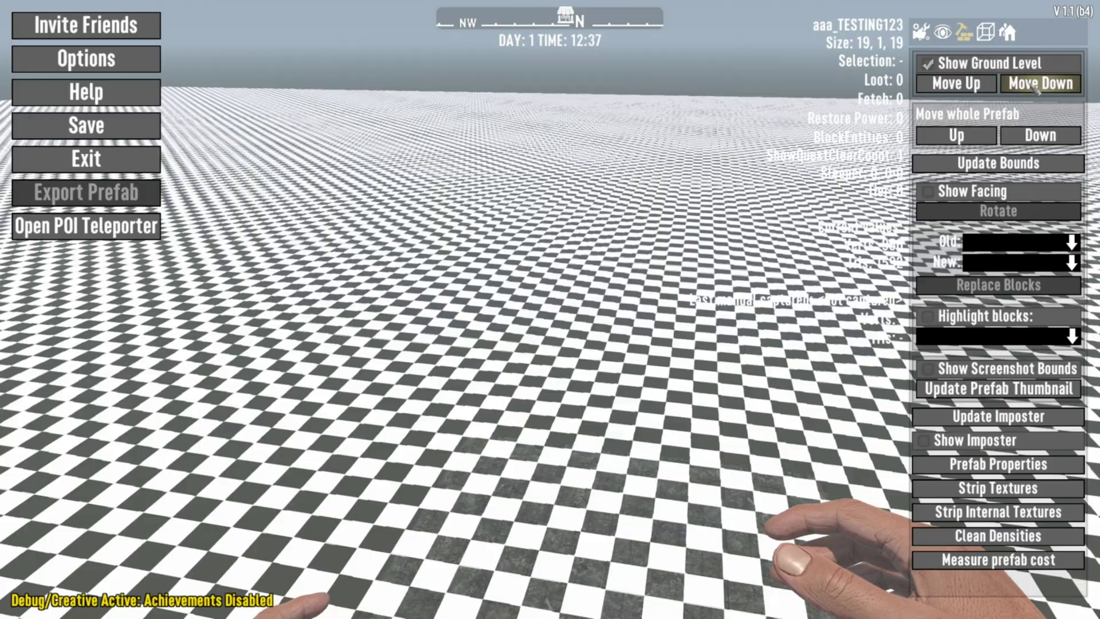
{"action": "left_click", "coordinate": [1036, 89]}
{"action": "left_click", "coordinate": [1035, 88]}
{"action": "left_click", "coordinate": [1035, 89]}
{"action": "left_click", "coordinate": [1036, 89]}
{"action": "left_click", "coordinate": [1036, 89]}
{"action": "left_click", "coordinate": [1035, 89]}
{"action": "left_click", "coordinate": [1023, 85]}
{"action": "key", "text": "Escape"}
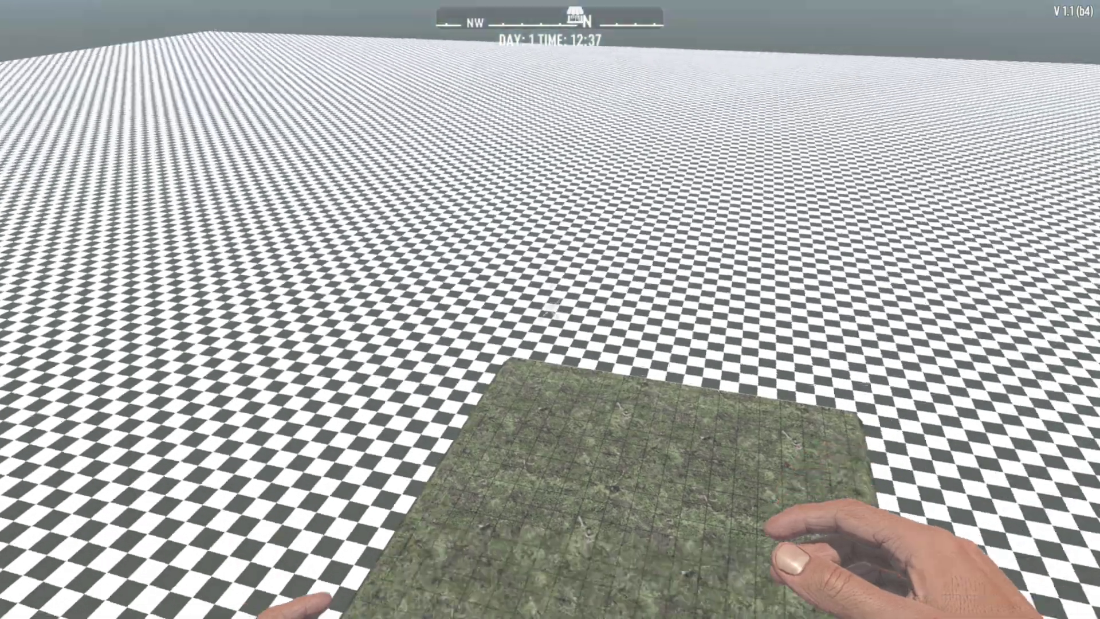
Exit the current session to the main menu and reopen the Level/Prefab Editor.
{"action": "key", "text": "space"}
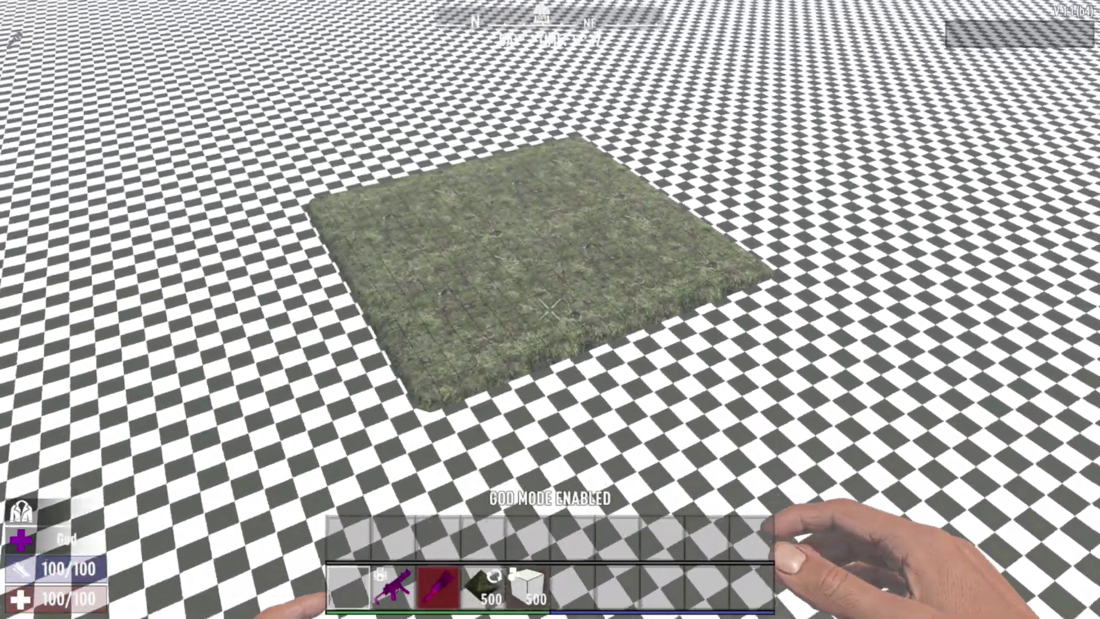
{"action": "key", "text": "Escape"}
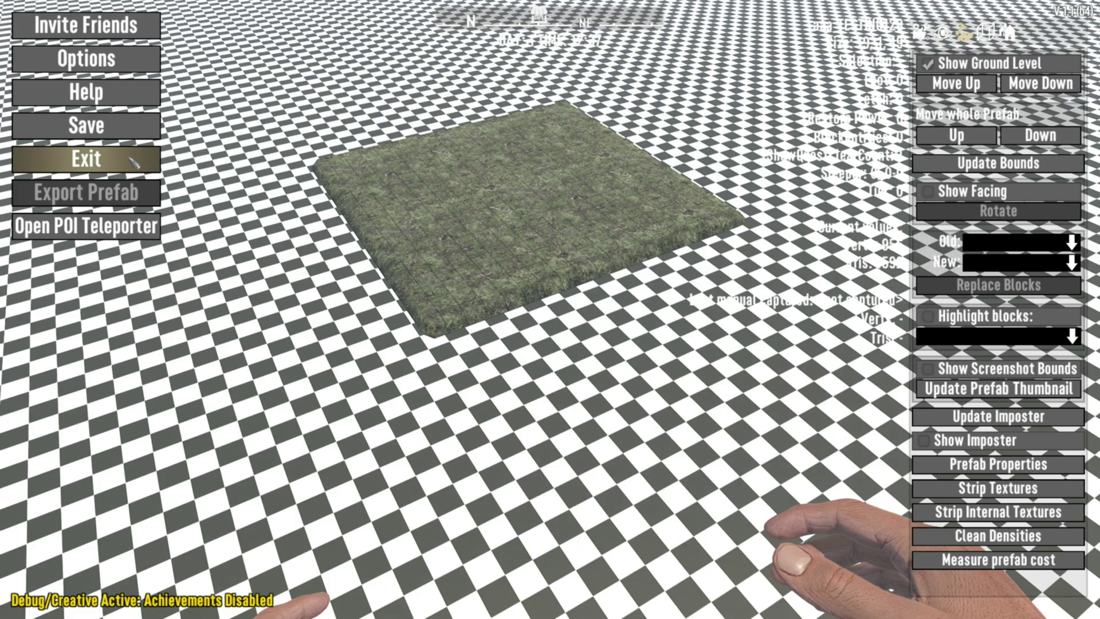
{"action": "left_click", "coordinate": [131, 161]}
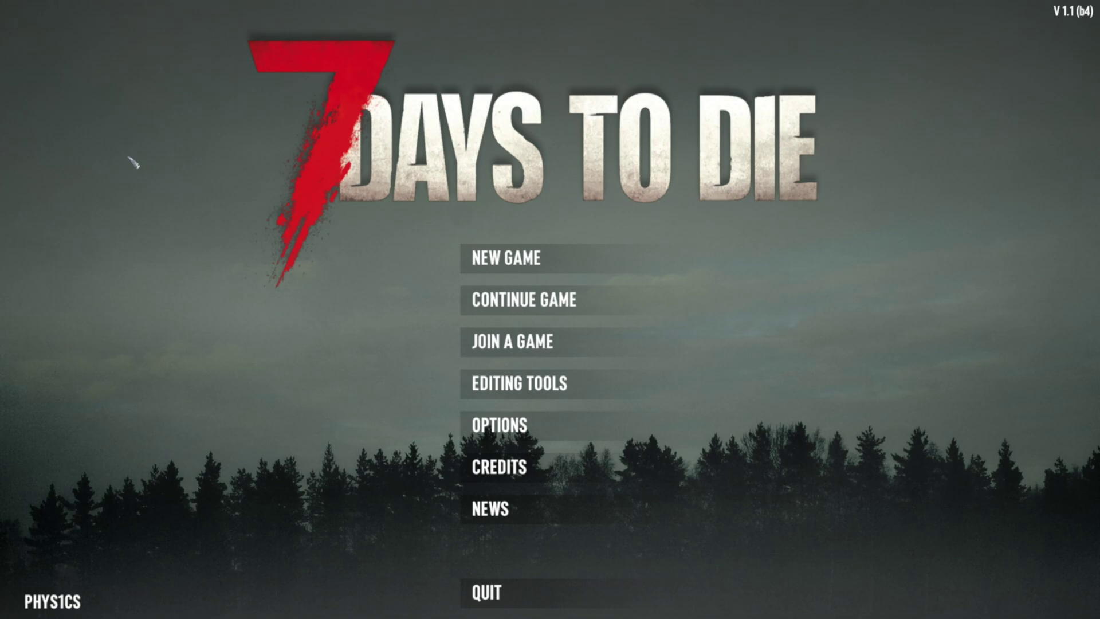
{"action": "left_click", "coordinate": [499, 375]}
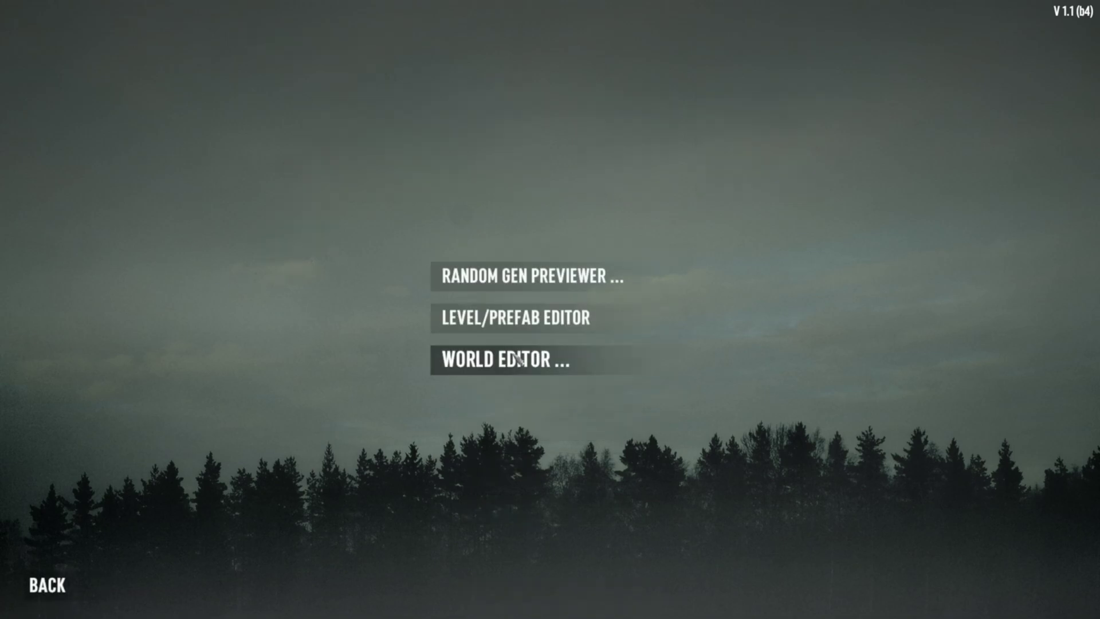
{"action": "left_click", "coordinate": [521, 325]}
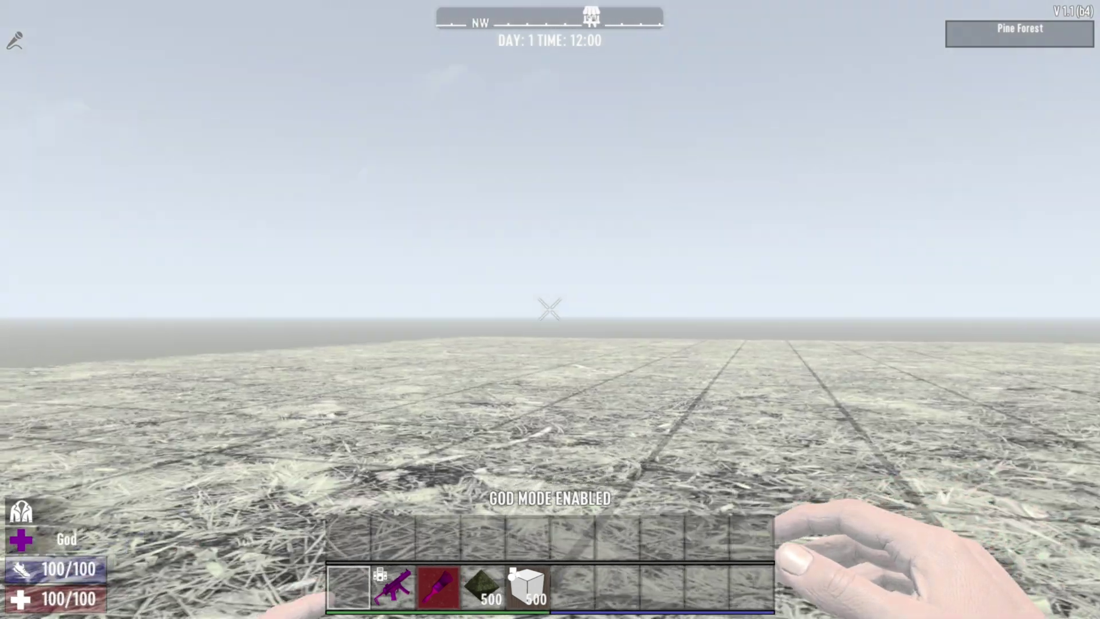
Show the ground level for the reloaded aaa_TESTING123 prefab and return to the scene.
{"action": "key", "text": "Escape"}
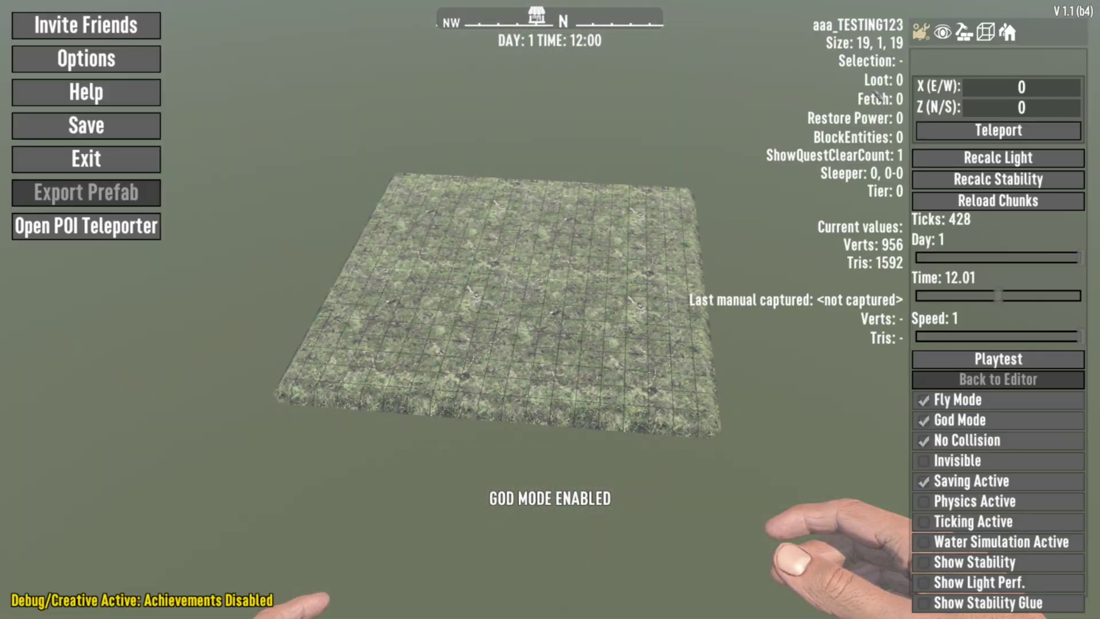
{"action": "left_click", "coordinate": [964, 32]}
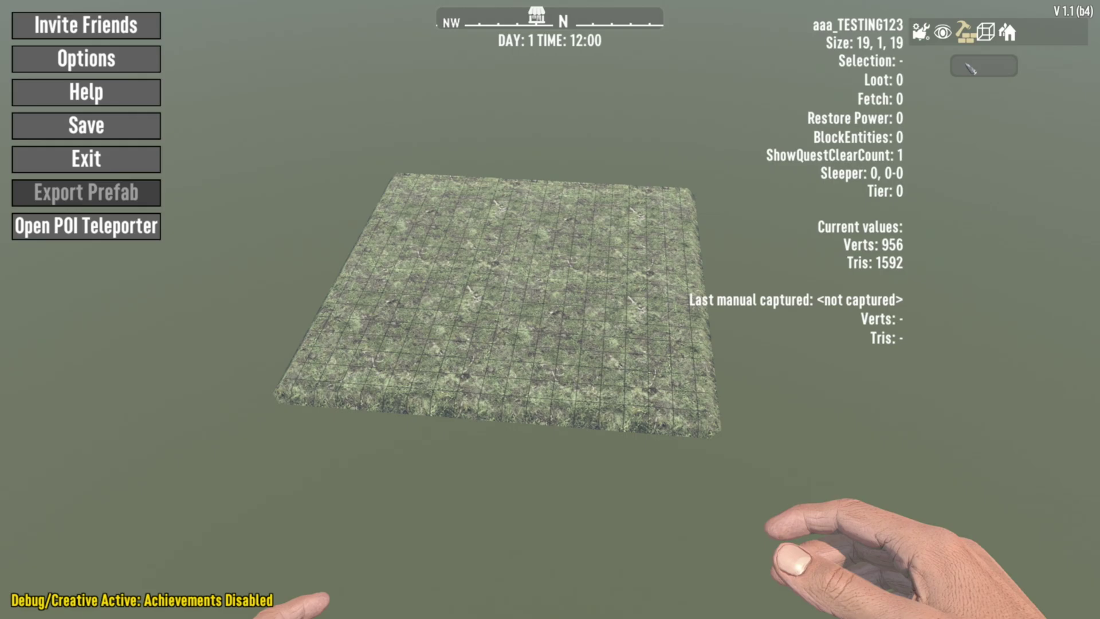
{"action": "left_click", "coordinate": [948, 64]}
{"action": "key", "text": "Escape"}
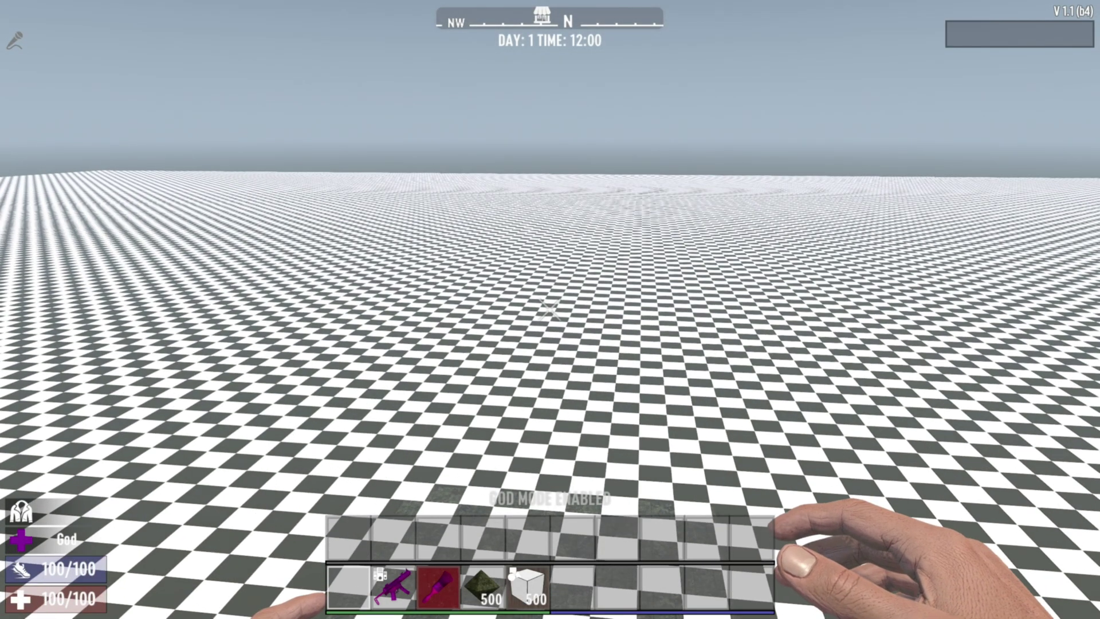
Select the whole terrain slab below the checkered plane from corner to opposite corner, making a 19 by 2 by 19 selection.
{"action": "key", "text": "c"}
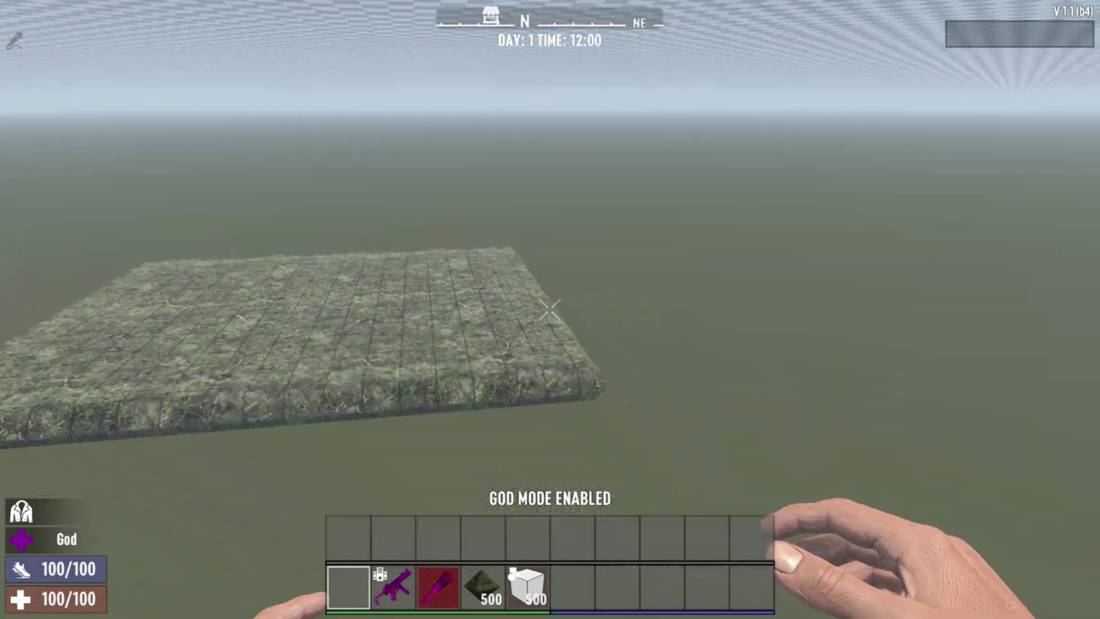
{"action": "key", "text": "shift+w"}
{"action": "key", "text": "c"}
{"action": "key", "text": "z"}
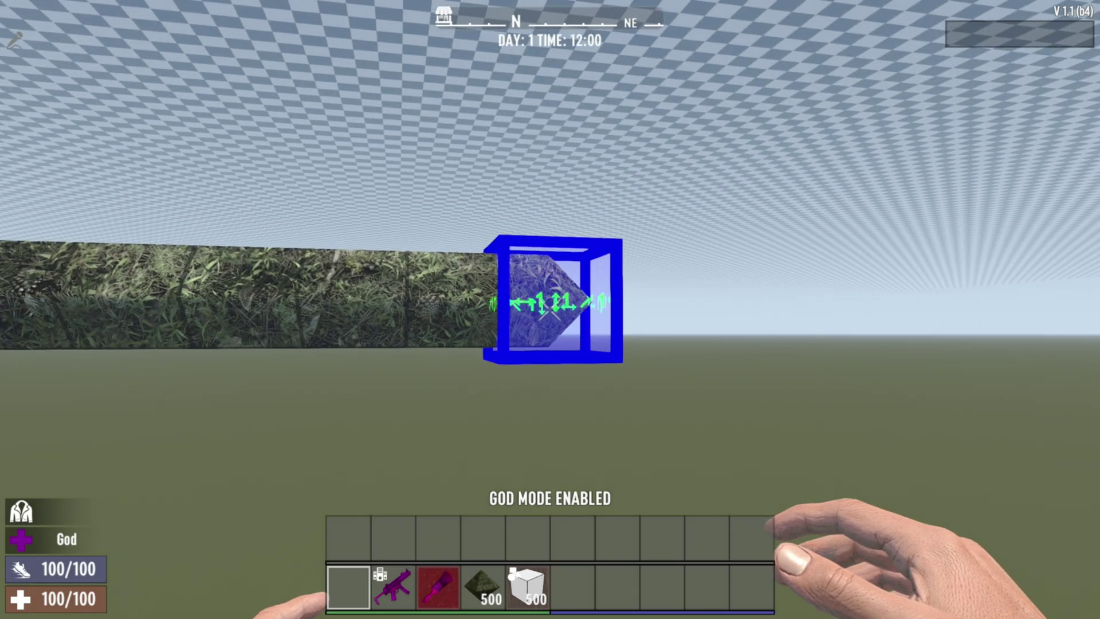
{"action": "key", "text": "w"}
{"action": "key", "text": "space"}
{"action": "key", "text": "w"}
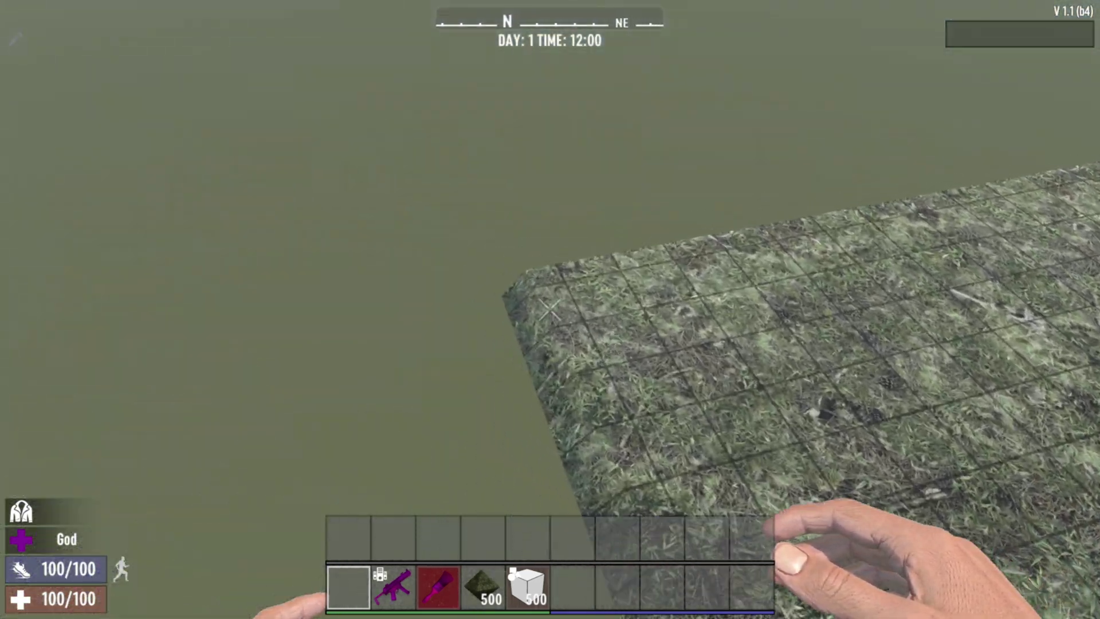
{"action": "key", "text": "z"}
{"action": "key", "text": "shift+s"}
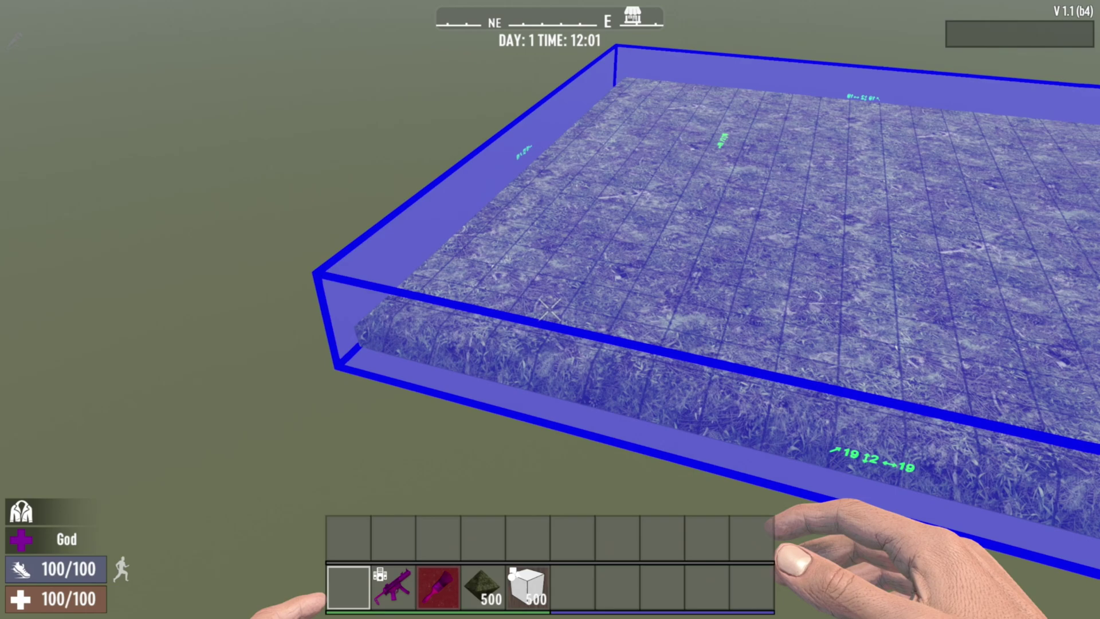
{"action": "key", "text": "c"}
{"action": "key", "text": "space"}
{"action": "key", "text": "c"}
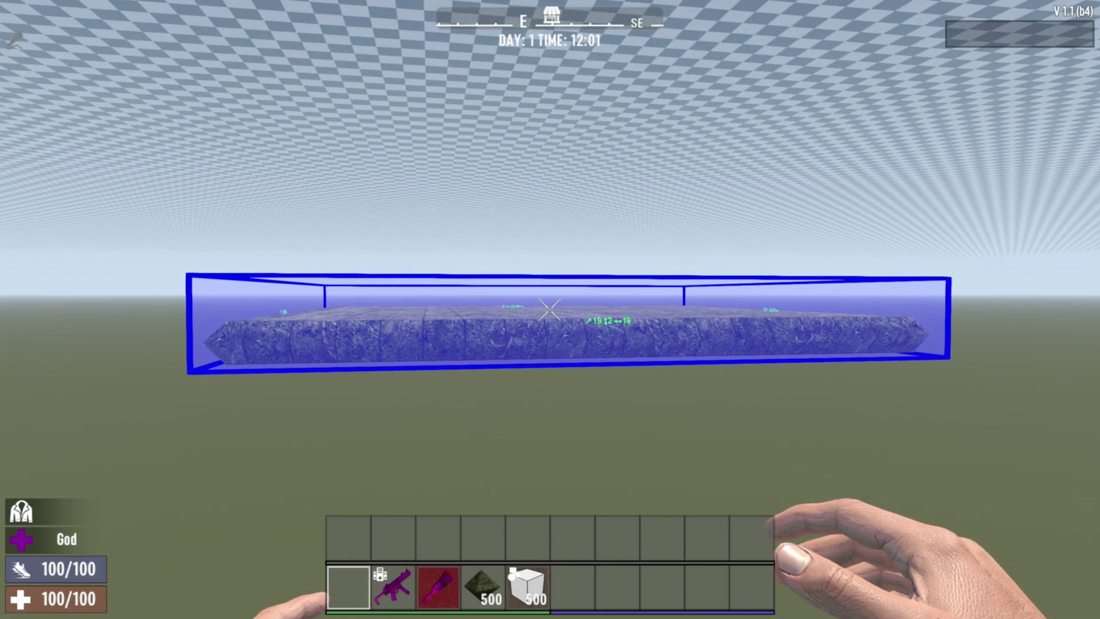
Switch the selection to move mode and raise a copy of the slab vertically until it sits on top of the checkered plane.
{"action": "key", "text": "g"}
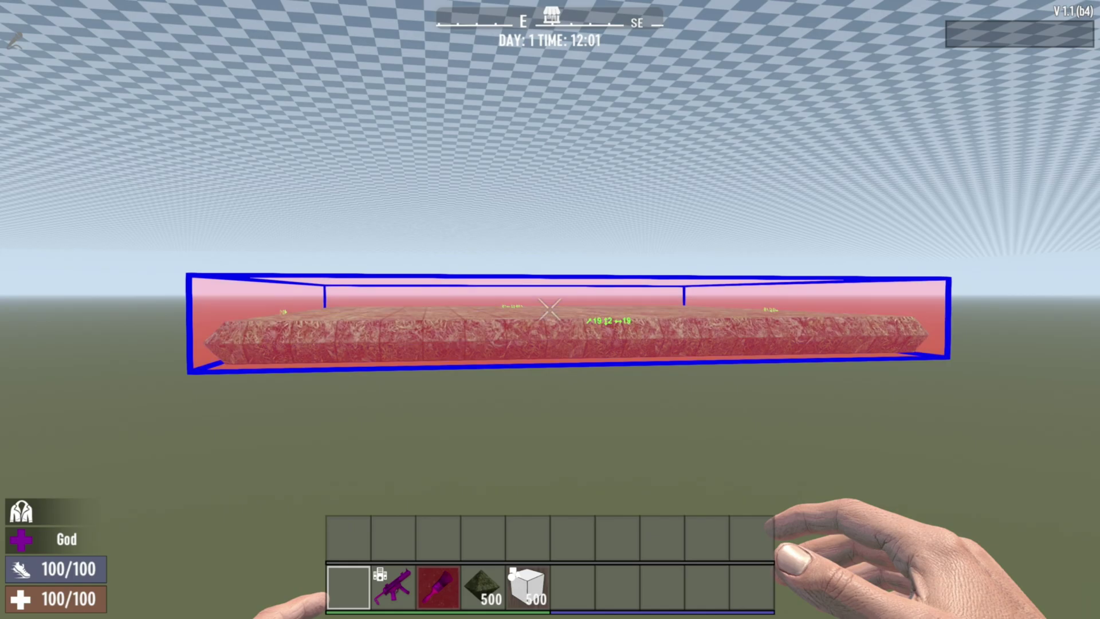
{"action": "key", "text": "g"}
{"action": "left_click_drag", "start_coordinate": [543, 220], "coordinate": [545, 183]}
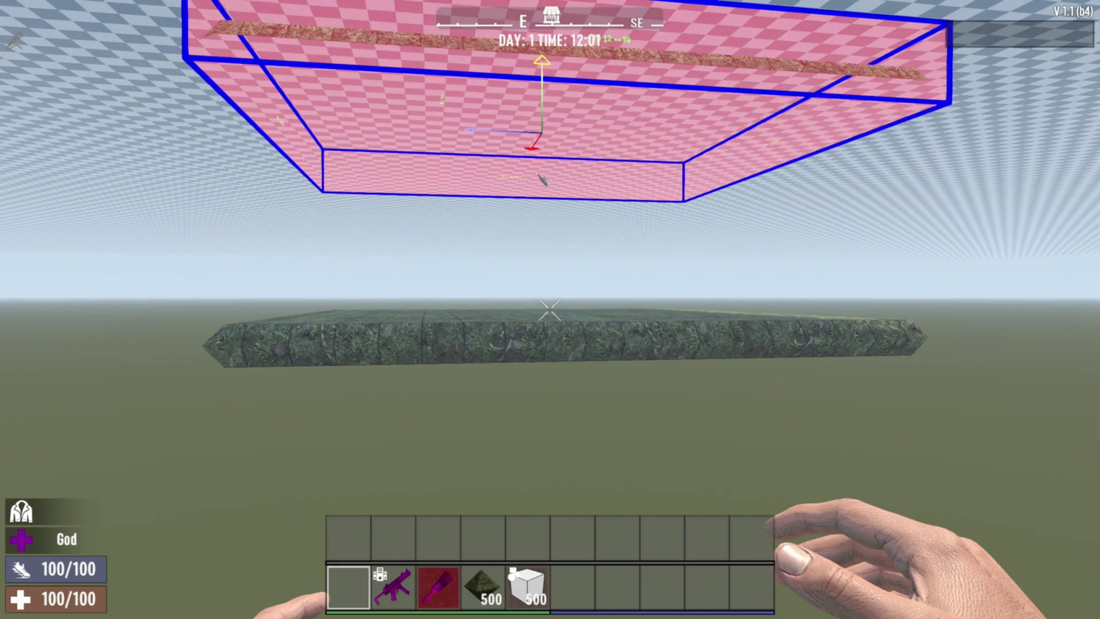
{"action": "key", "text": "g"}
{"action": "key", "text": "space"}
{"action": "key", "text": "g"}
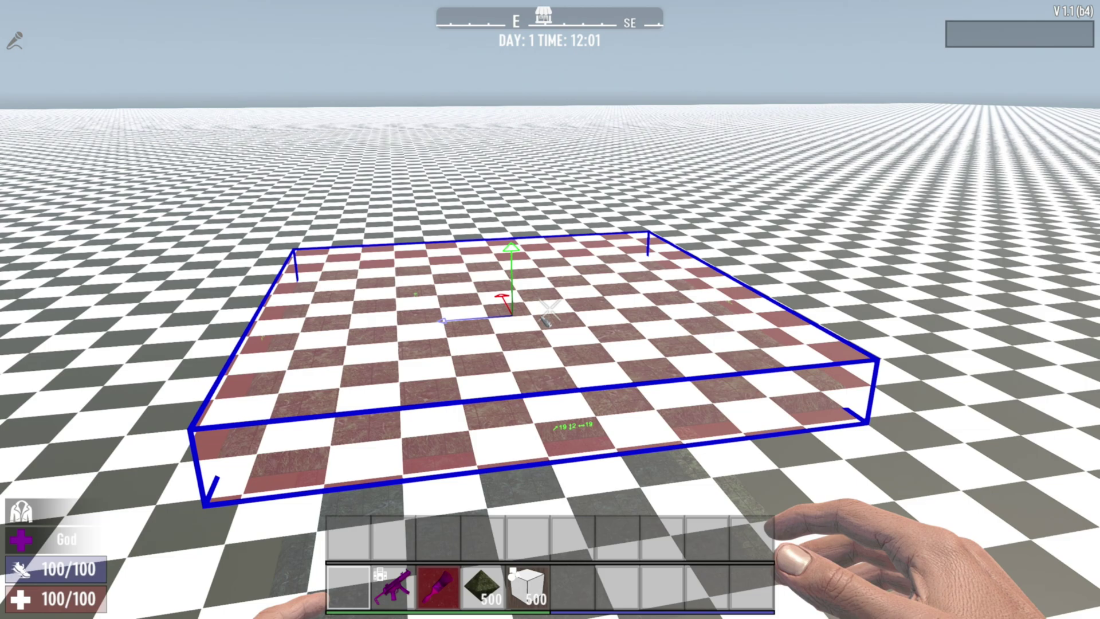
{"action": "key", "text": "c"}
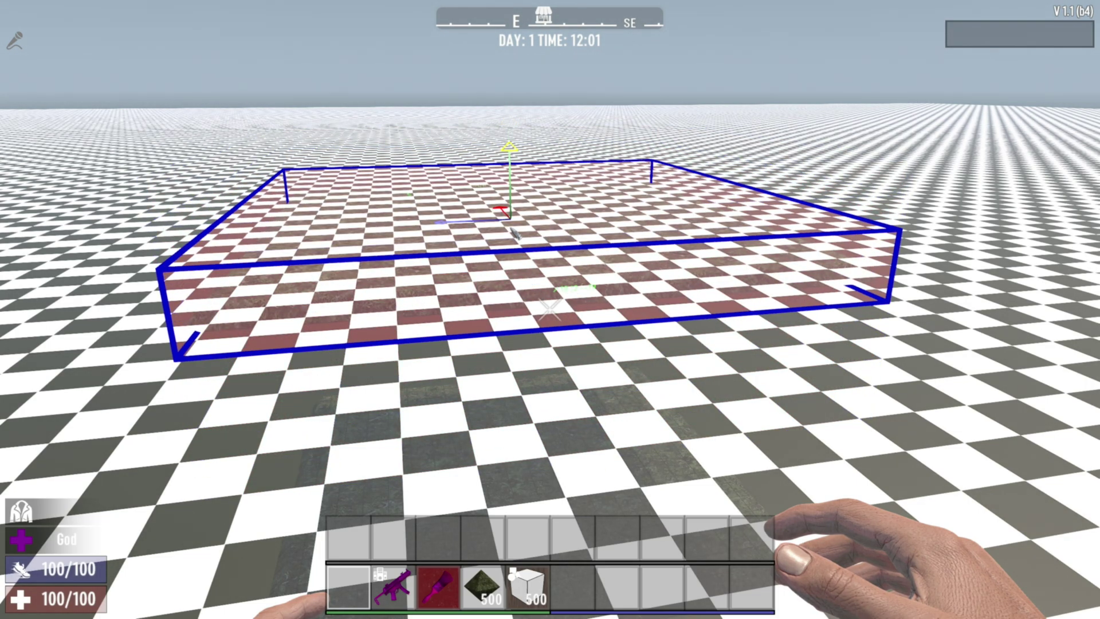
{"action": "key", "text": "w"}
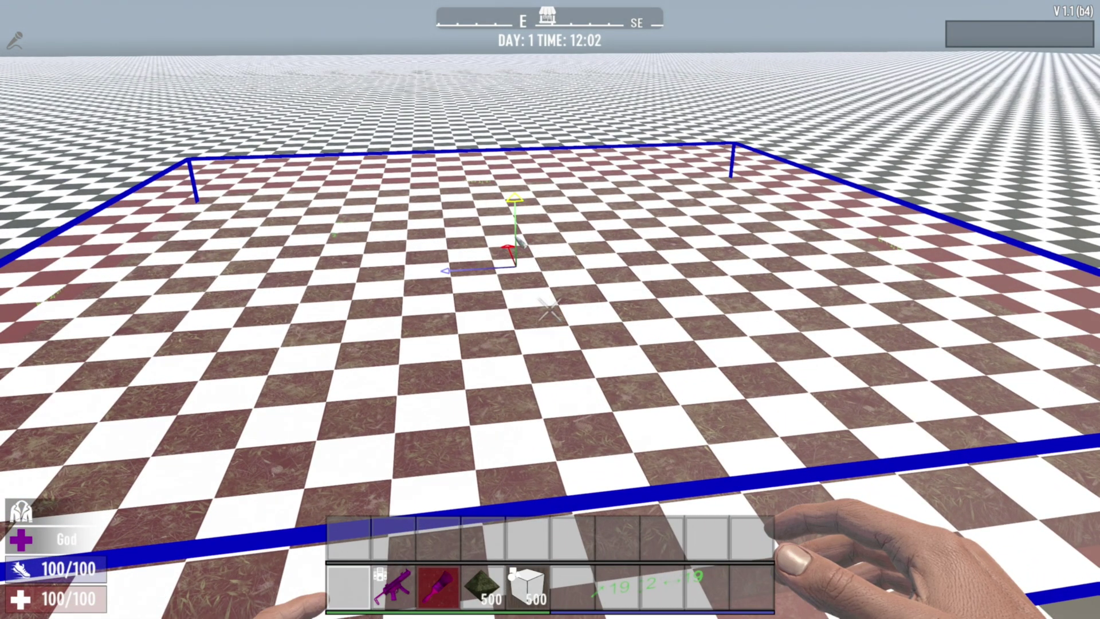
{"action": "left_click_drag", "start_coordinate": [518, 225], "coordinate": [517, 183]}
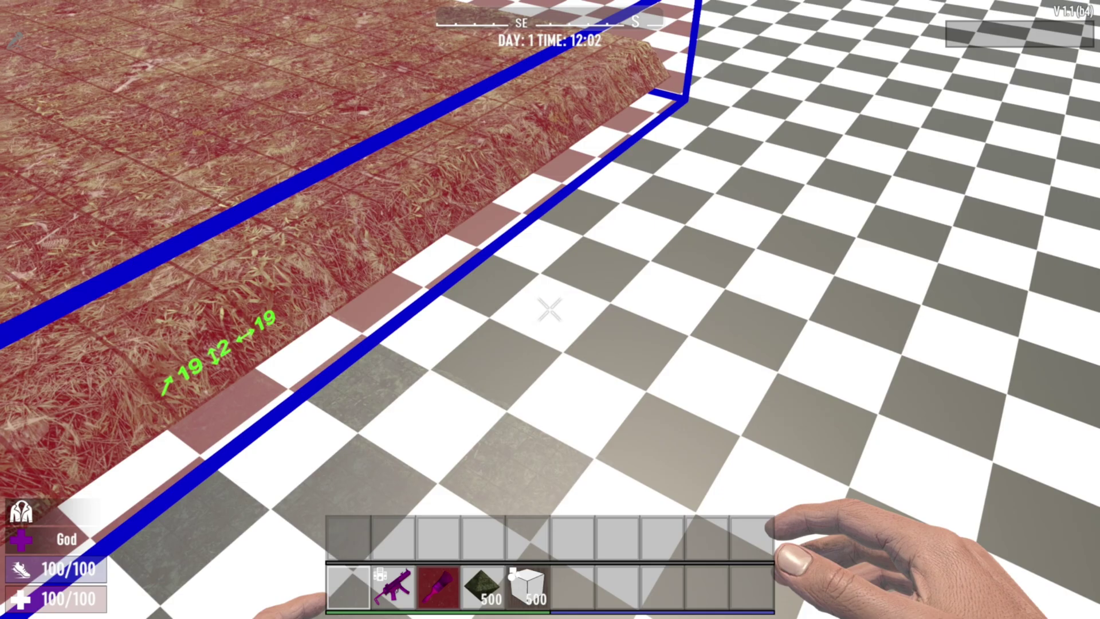
Lower the raised slab copy so it sits just beneath the checkered plane, and clear the selection.
{"action": "key", "text": "c"}
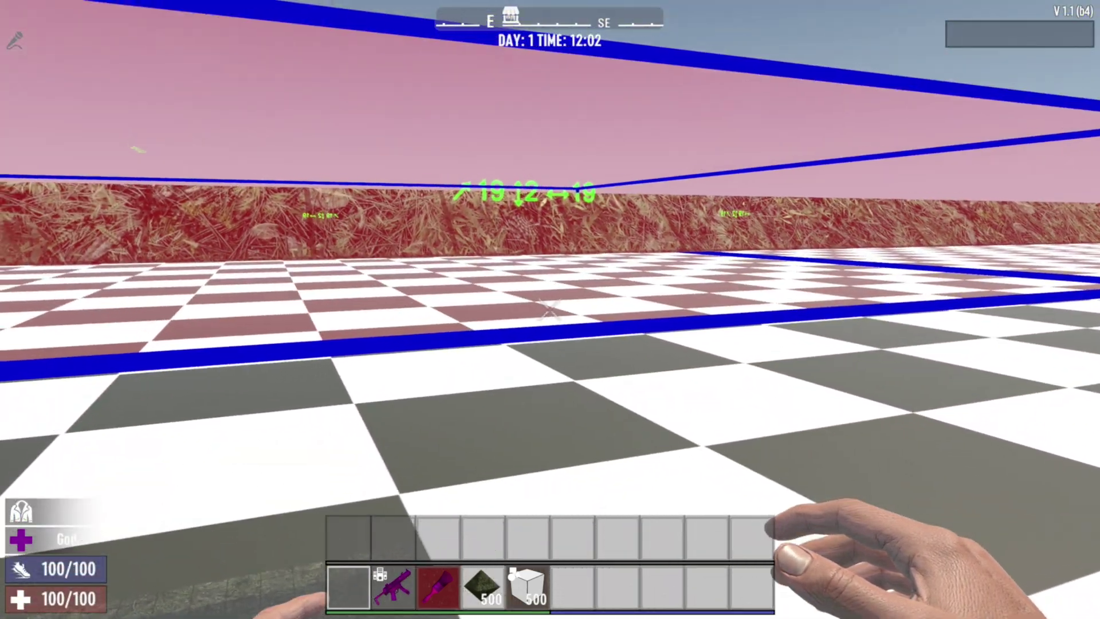
{"action": "key", "text": "a"}
{"action": "key", "text": "c"}
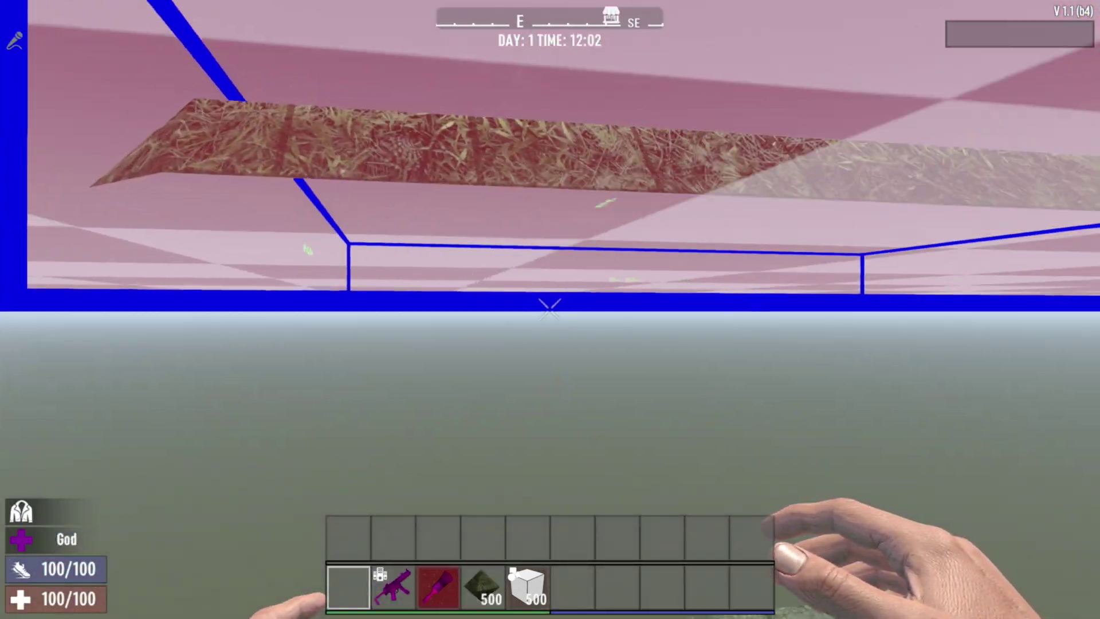
{"action": "key", "text": "space"}
{"action": "key", "text": "s"}
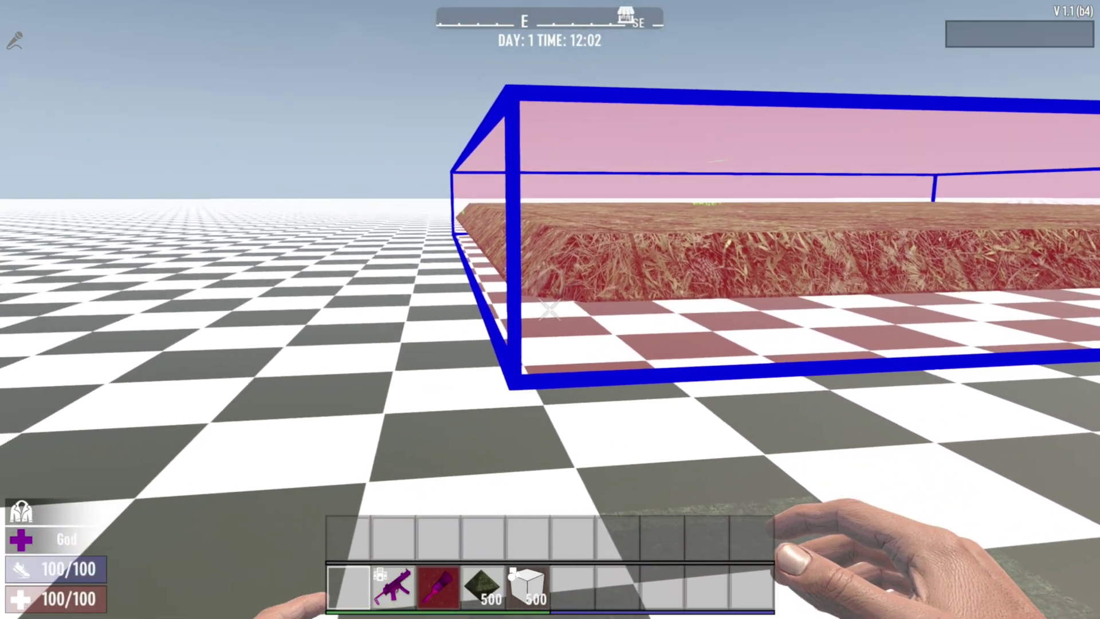
{"action": "key", "text": "w"}
{"action": "key", "text": "c"}
{"action": "key", "text": "c"}
{"action": "key", "text": "s"}
{"action": "key", "text": "a"}
{"action": "key", "text": "space"}
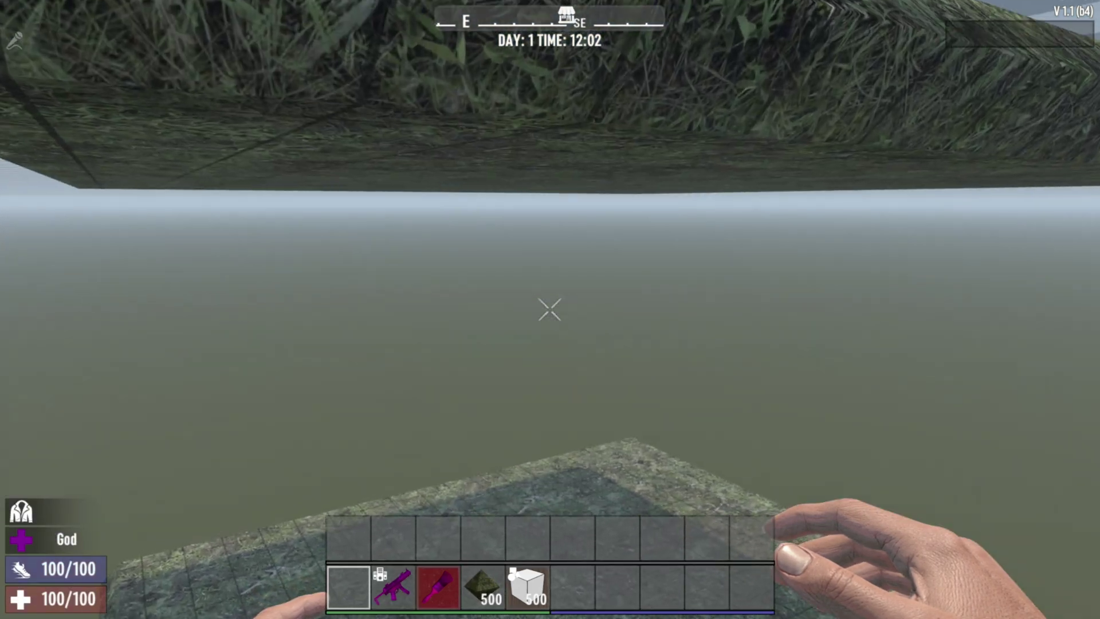
Inspect the repositioned slab from above and below the checkered plane to compare its top with the ground level.
{"action": "key", "text": "space"}
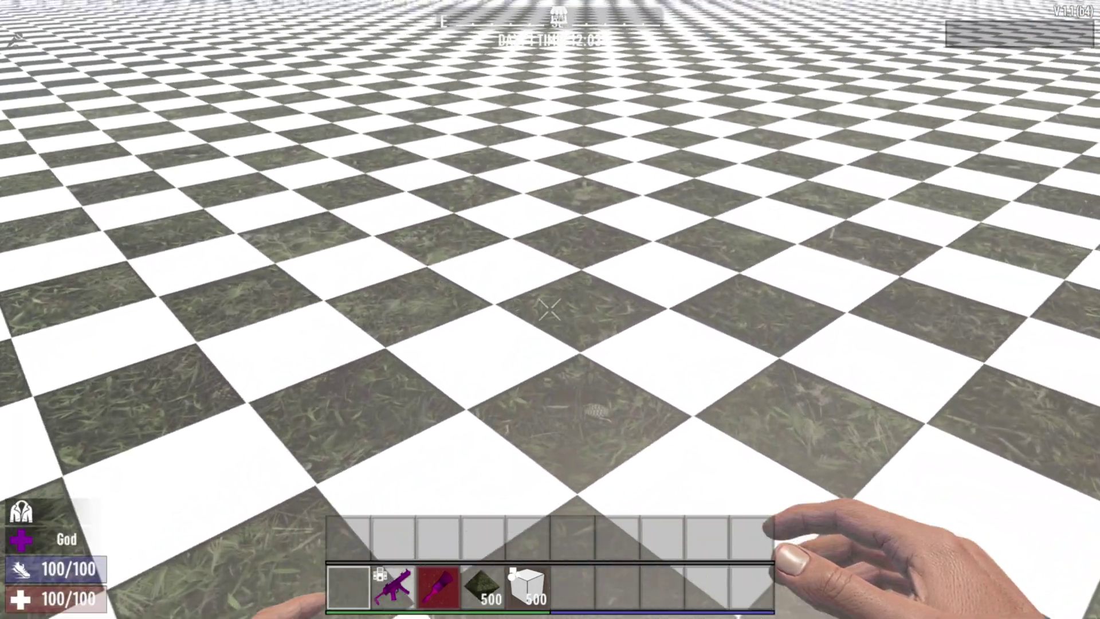
{"action": "key", "text": "c"}
{"action": "key", "text": "c"}
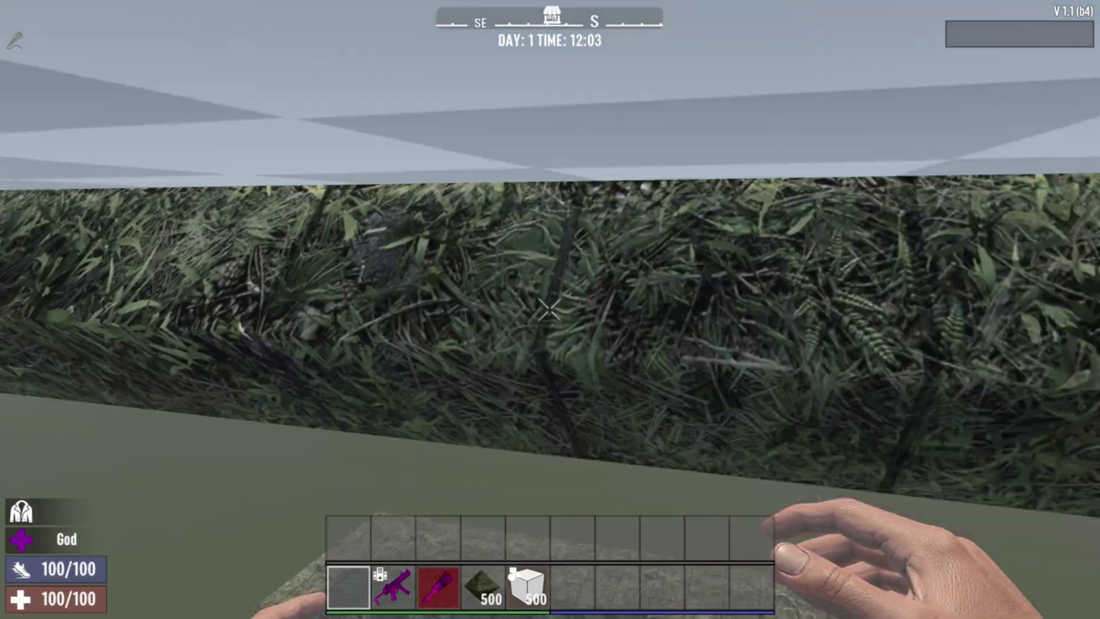
{"action": "key", "text": "space"}
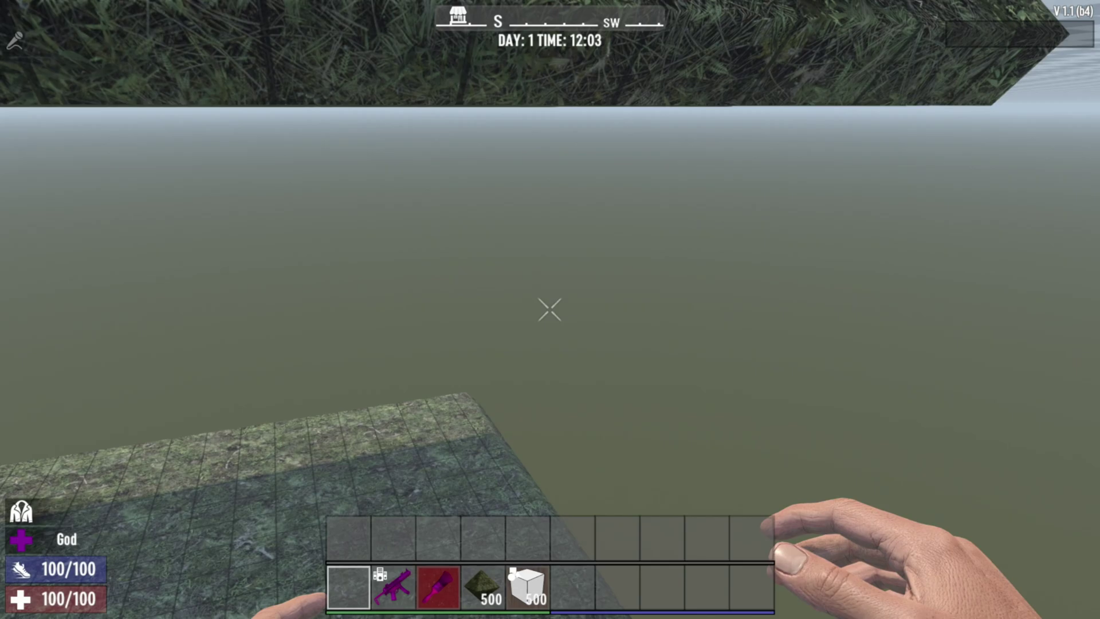
{"action": "key", "text": "s"}
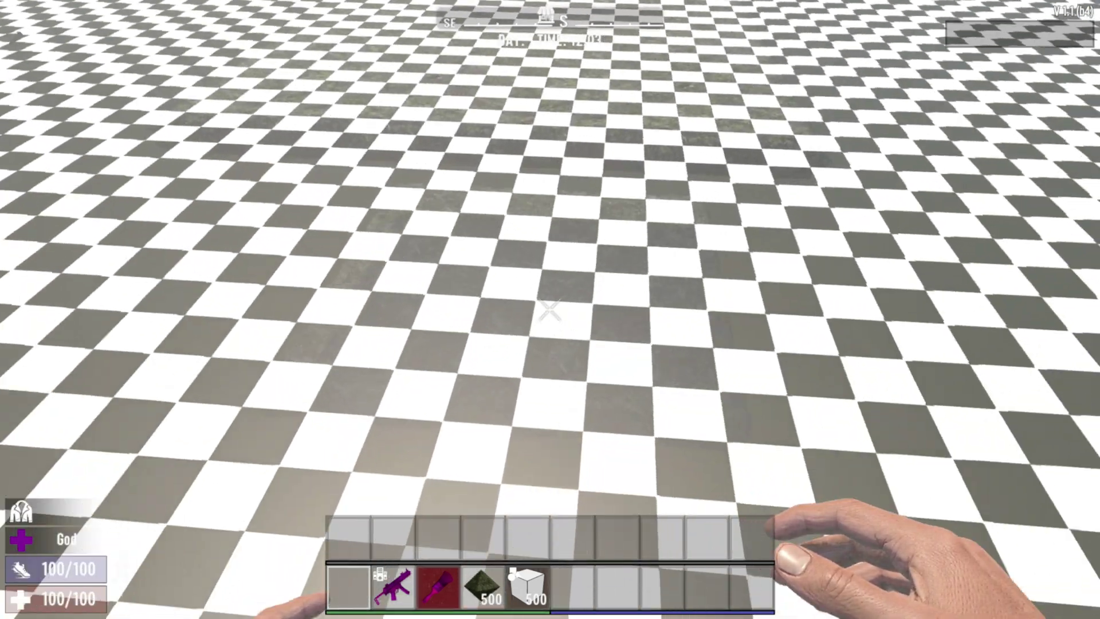
{"action": "key", "text": "space"}
Save the aaa_TESTING123 prefab and load the aaa_bandits prefab in its place.
{"action": "key", "text": "Escape"}
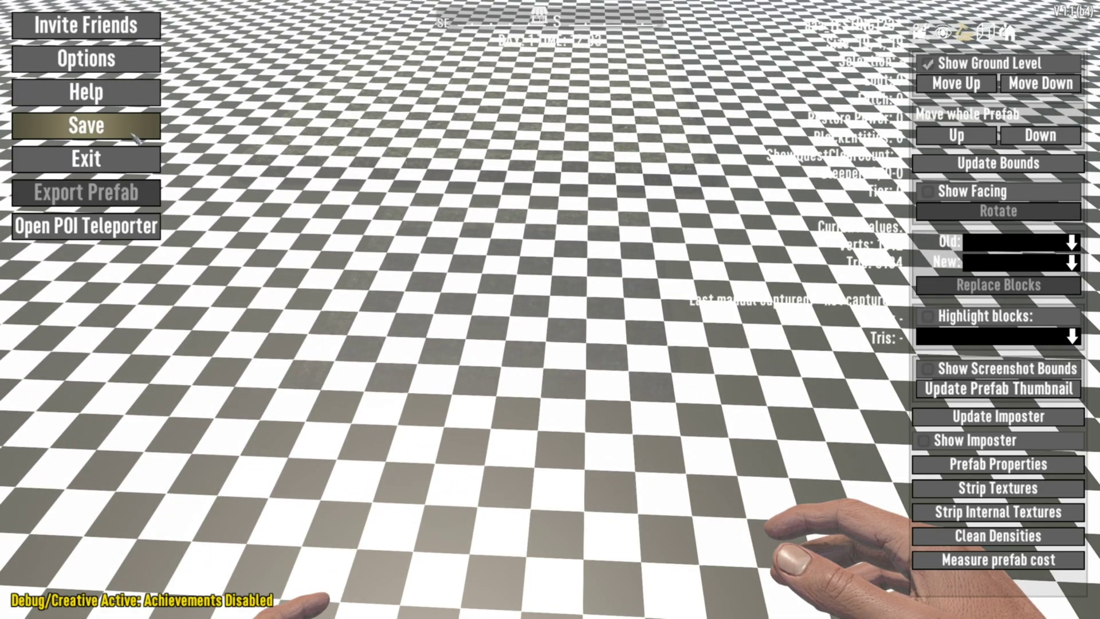
{"action": "left_click", "coordinate": [136, 136]}
{"action": "left_click", "coordinate": [1007, 33]}
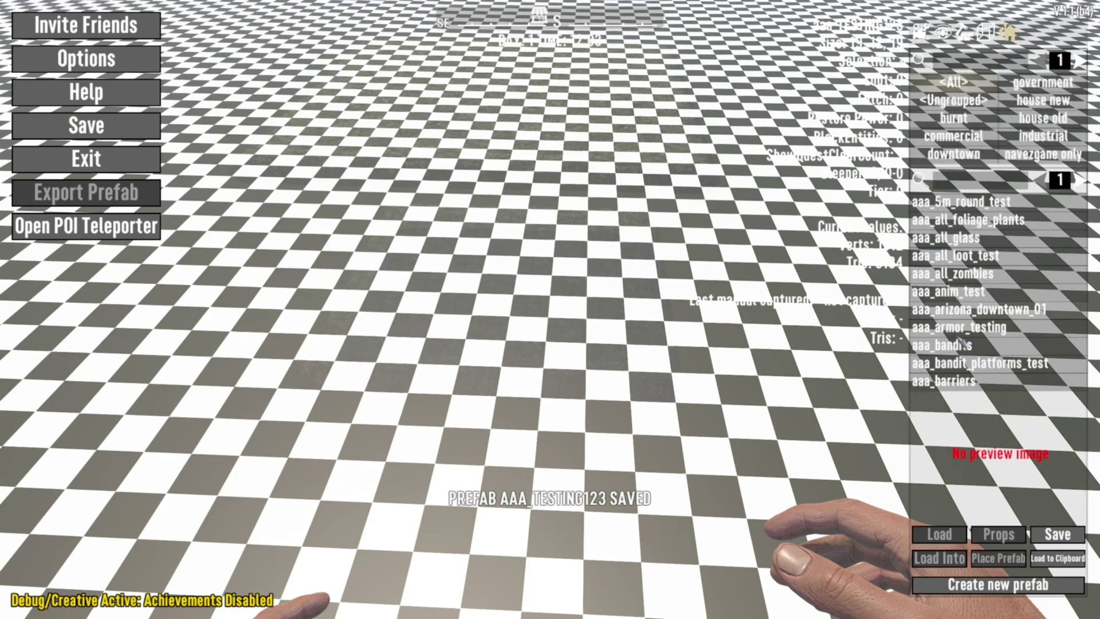
{"action": "double_click", "coordinate": [945, 345]}
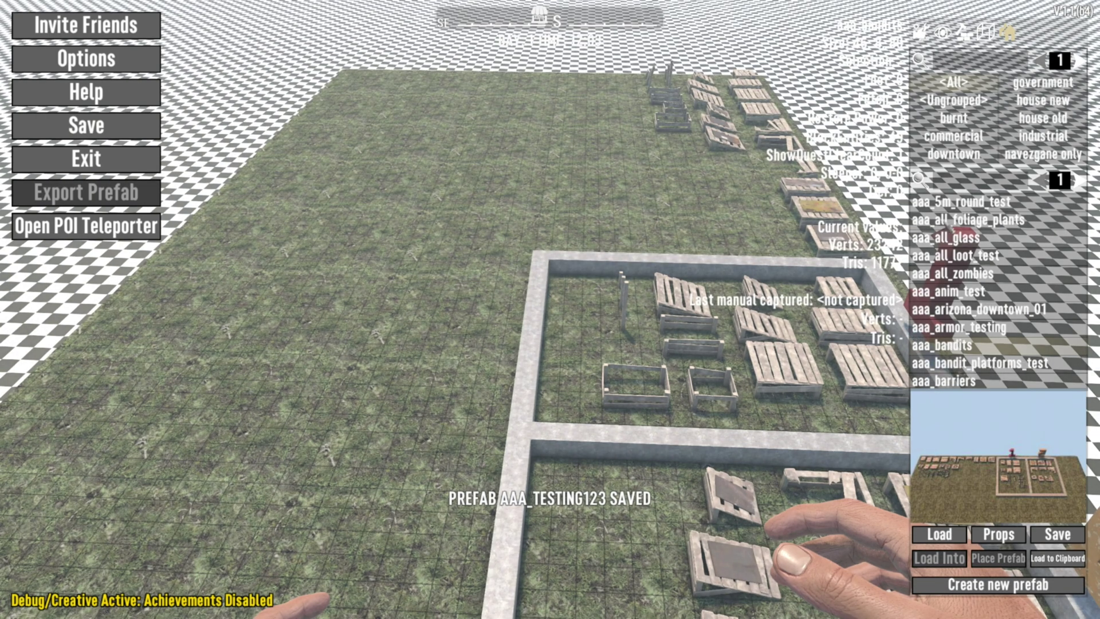
Filter the prefab list by testing, reload aaa_TESTING123 and return to the scene.
{"action": "type", "text": "te"}
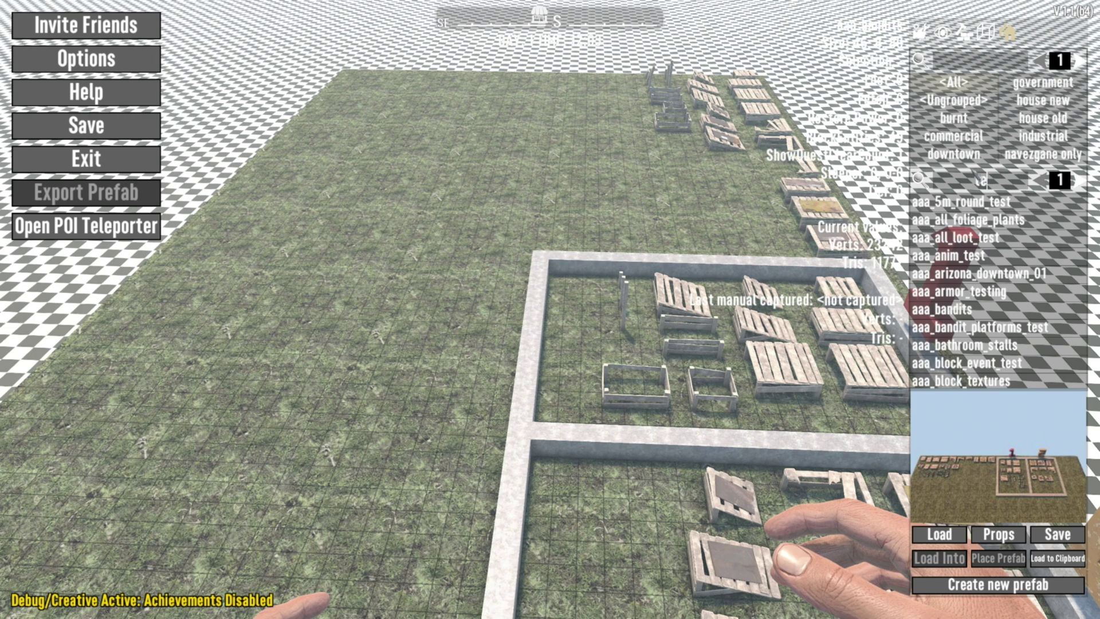
{"action": "type", "text": "sting"}
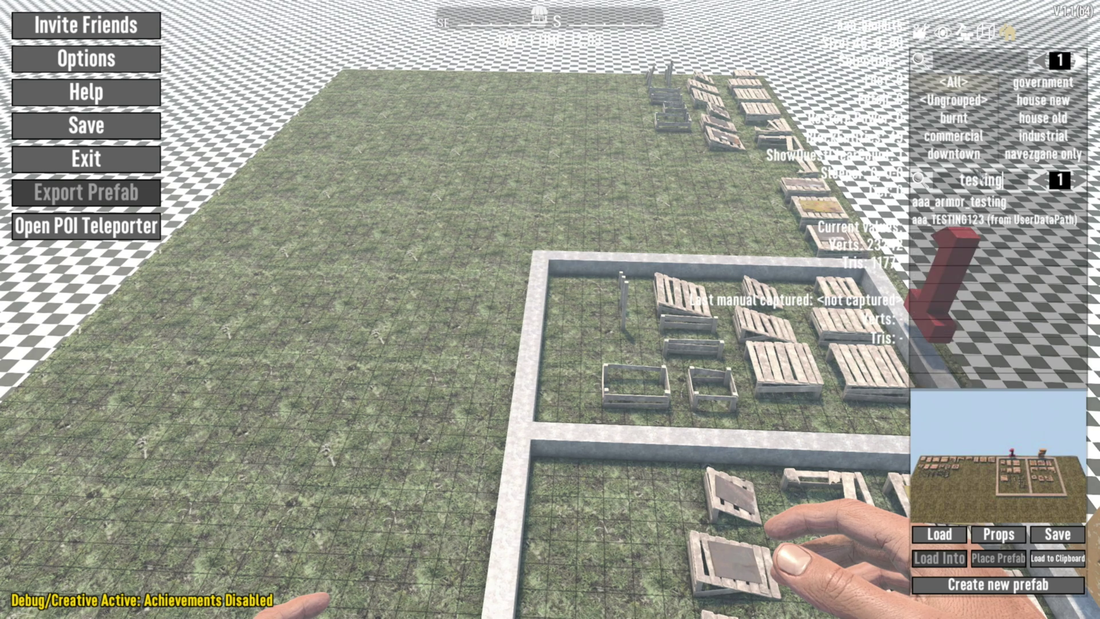
{"action": "double_click", "coordinate": [1012, 222]}
{"action": "key", "text": "Escape"}
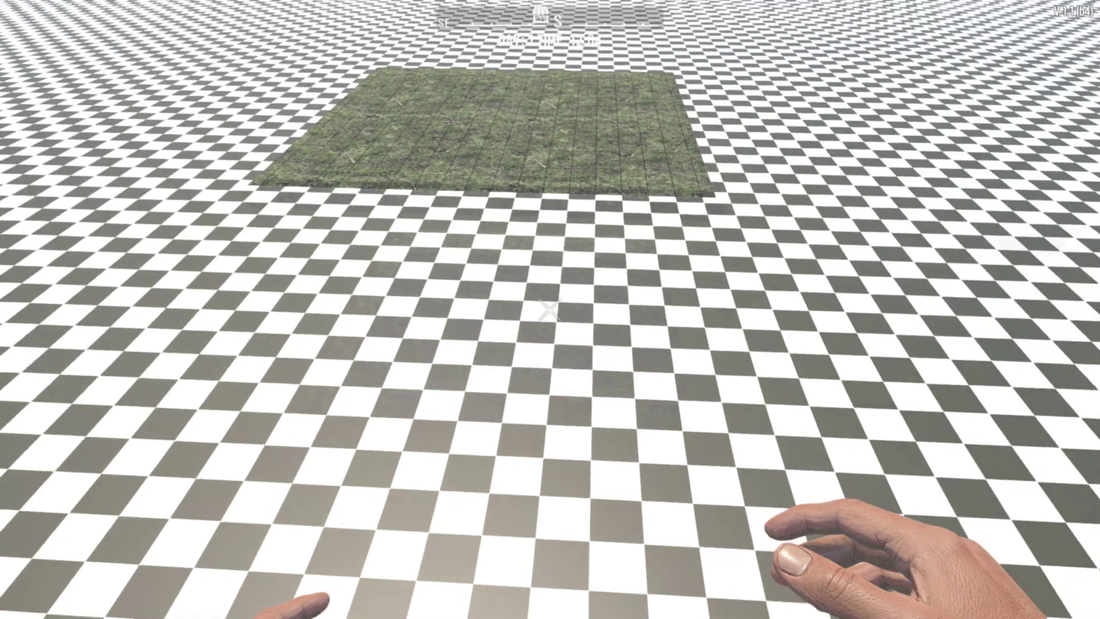
Inspect both terrain slabs from beneath and above the checkered ground plane.
{"action": "key", "text": "c"}
{"action": "key", "text": "w"}
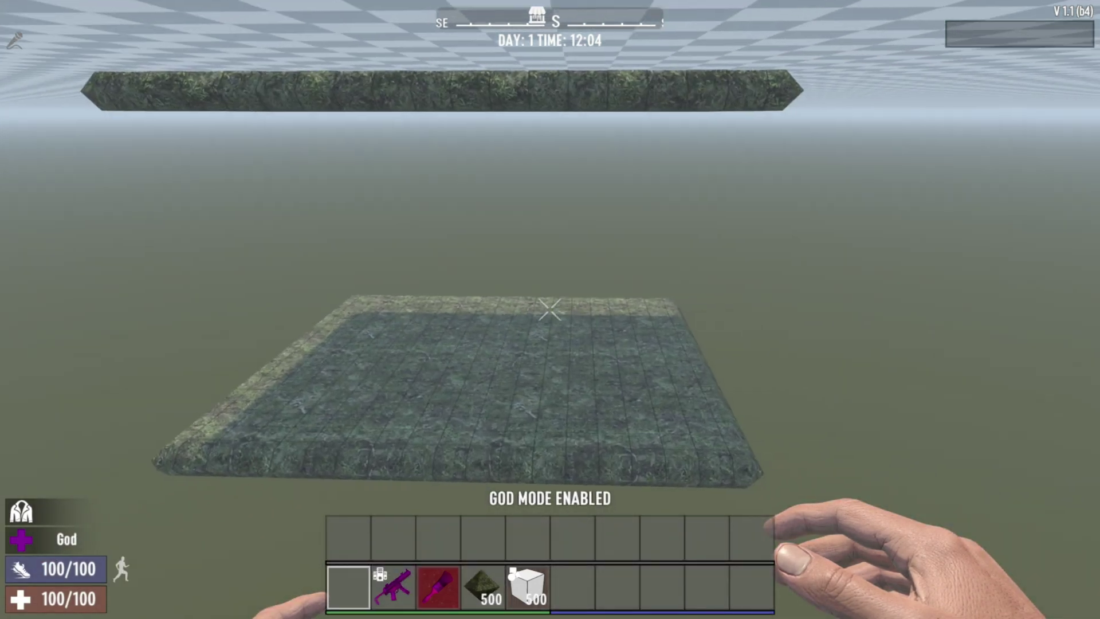
{"action": "key", "text": "w"}
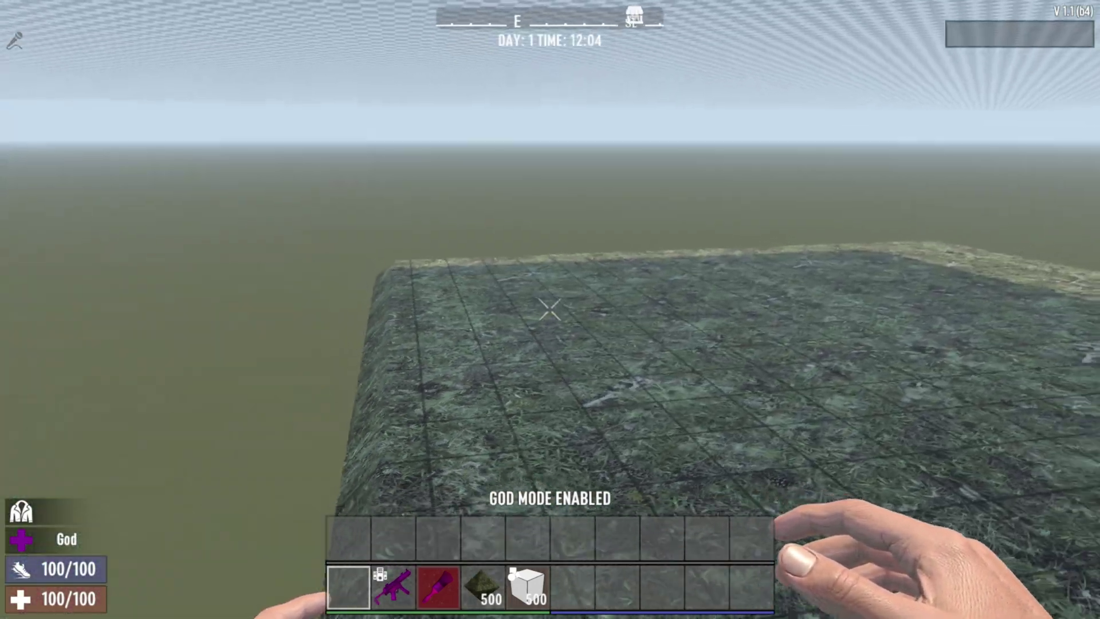
{"action": "key", "text": "s"}
{"action": "key", "text": "space"}
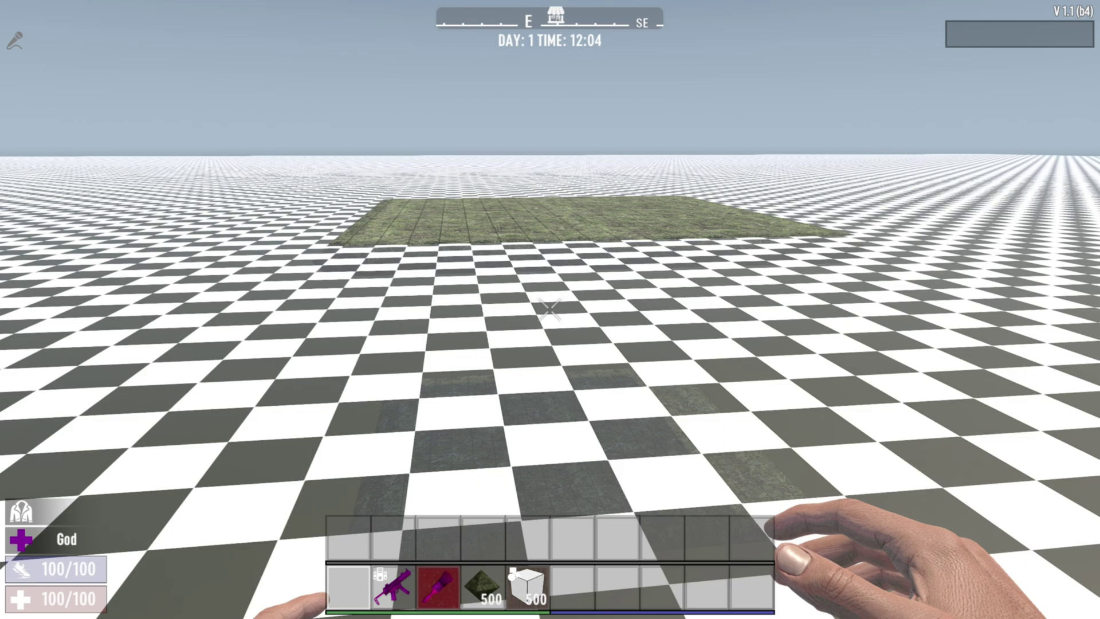
Turn off the ground level display in the level tools and return to the scene.
{"action": "key", "text": "Escape"}
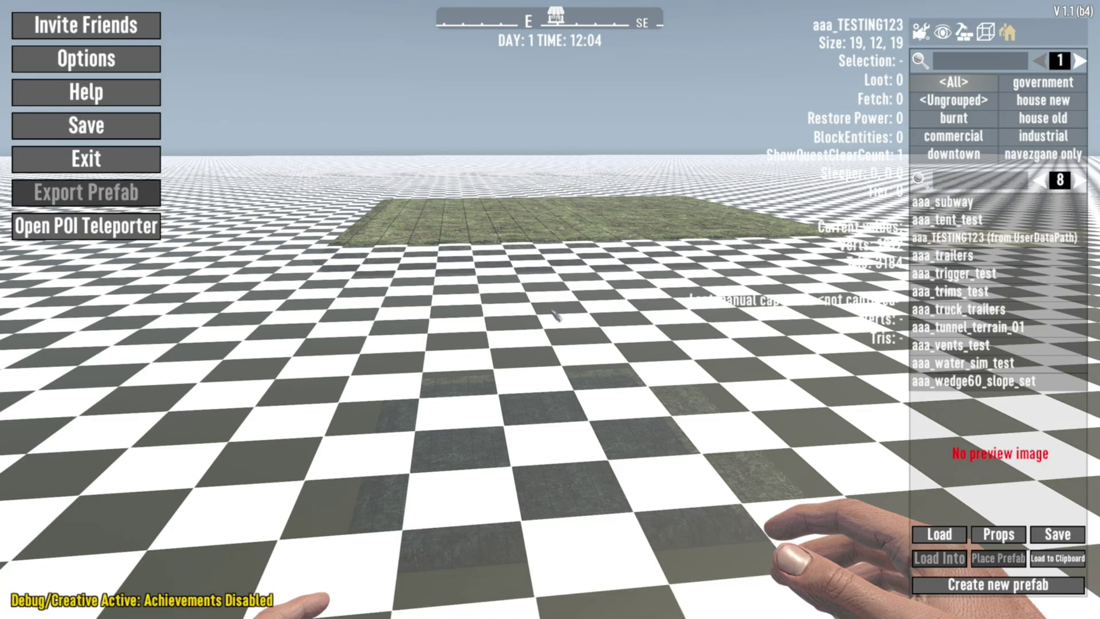
{"action": "left_click", "coordinate": [965, 34]}
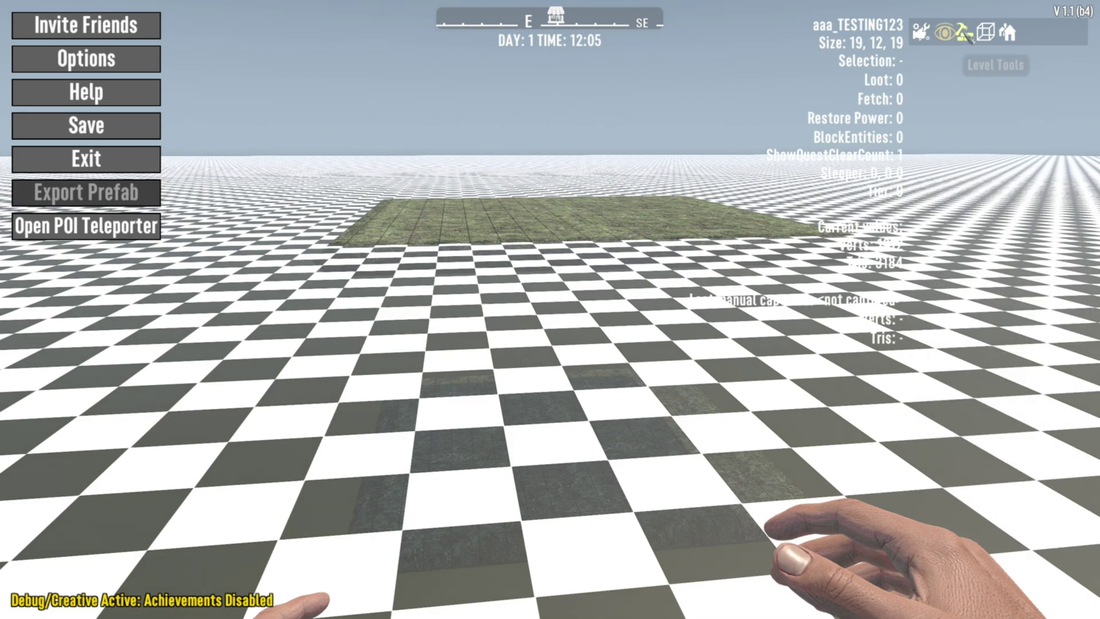
{"action": "left_click", "coordinate": [946, 33]}
{"action": "left_click", "coordinate": [967, 35]}
{"action": "mouse_move", "coordinate": [969, 36]}
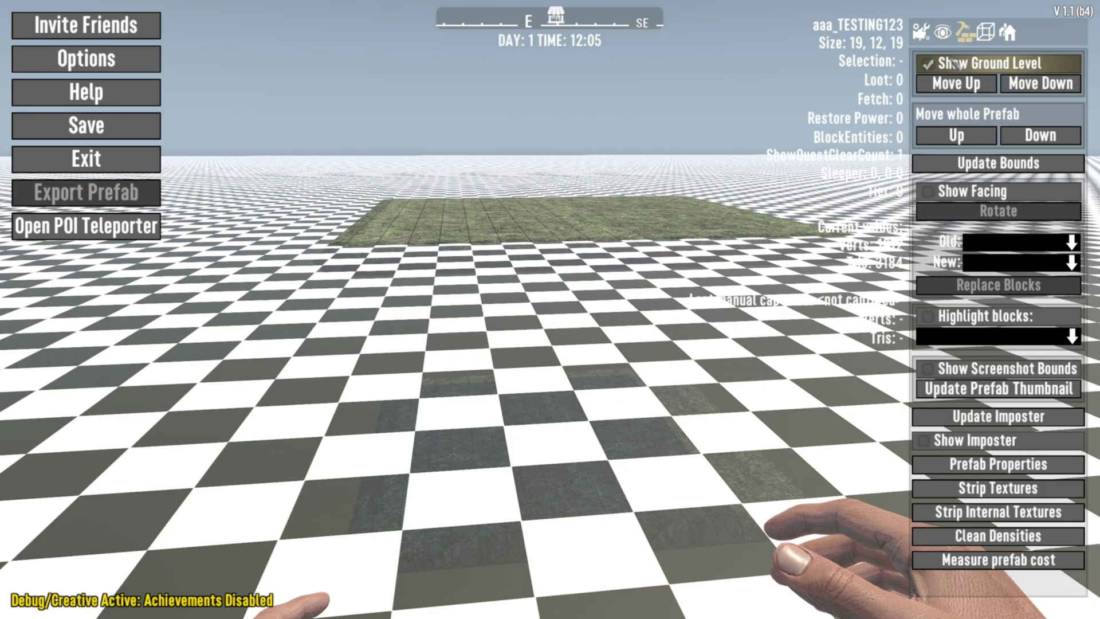
{"action": "left_click", "coordinate": [951, 63]}
{"action": "key", "text": "Escape"}
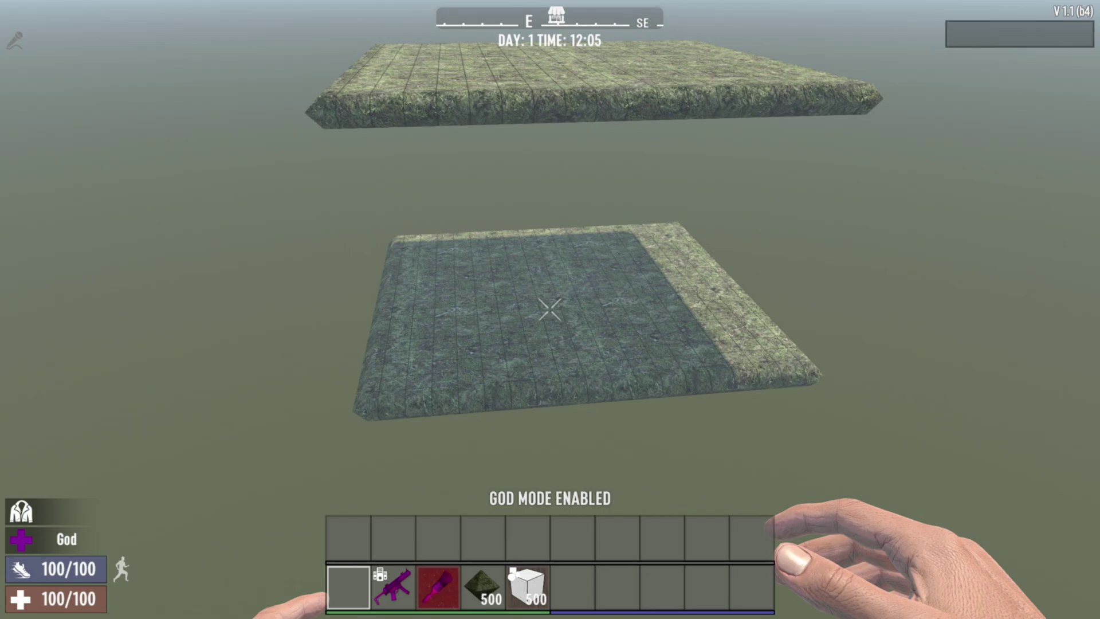
Select the whole upper terrain slab from corner to corner with a box selection.
{"action": "key", "text": "a"}
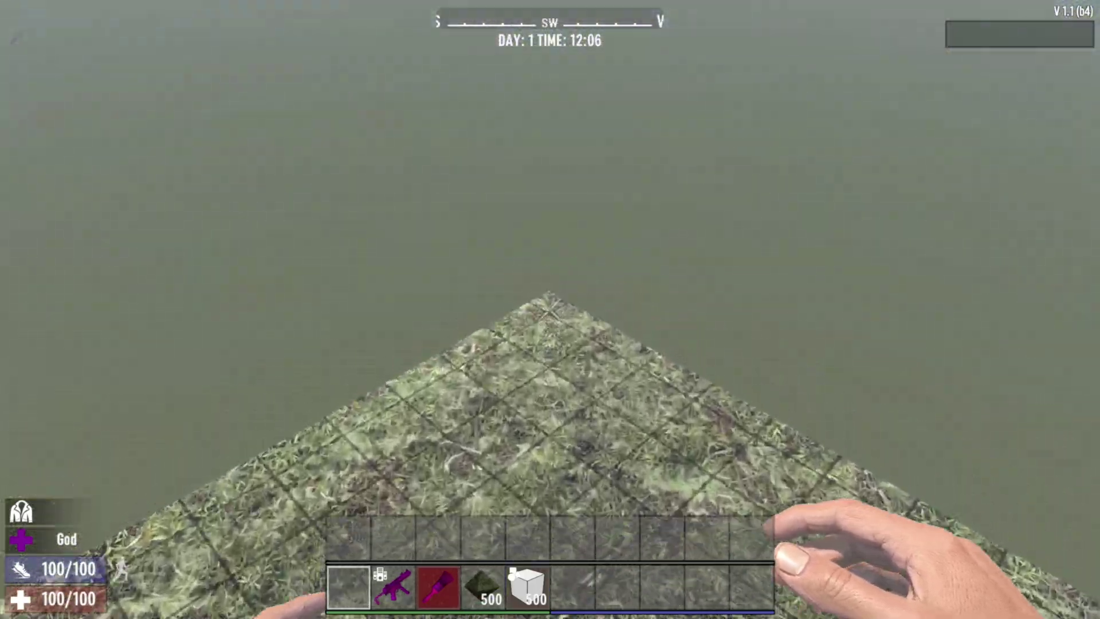
{"action": "key", "text": "z"}
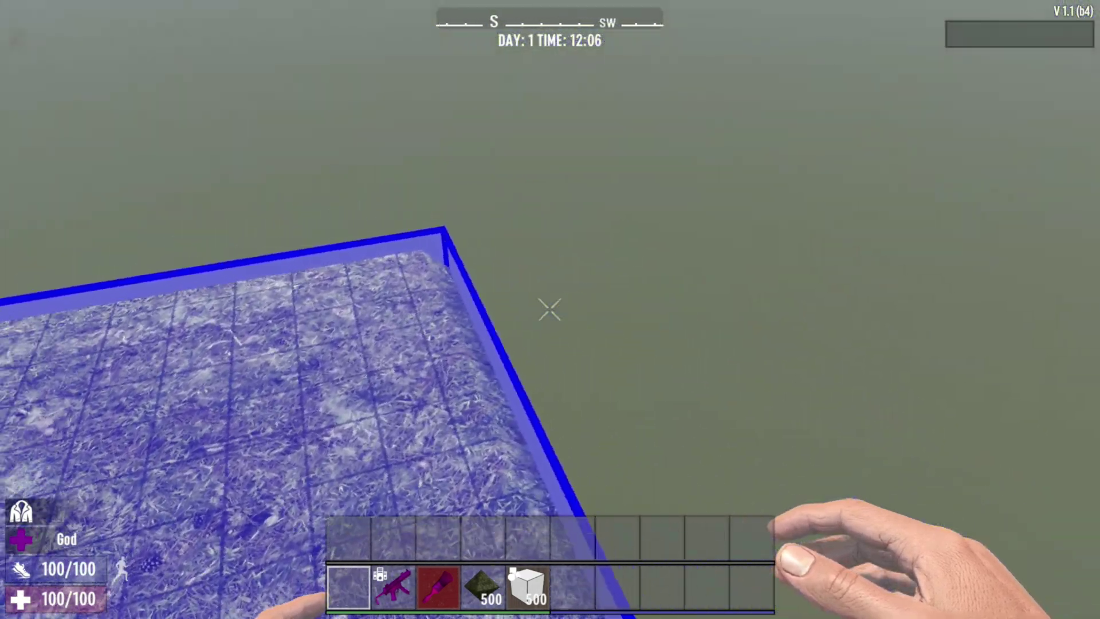
{"action": "key", "text": "s"}
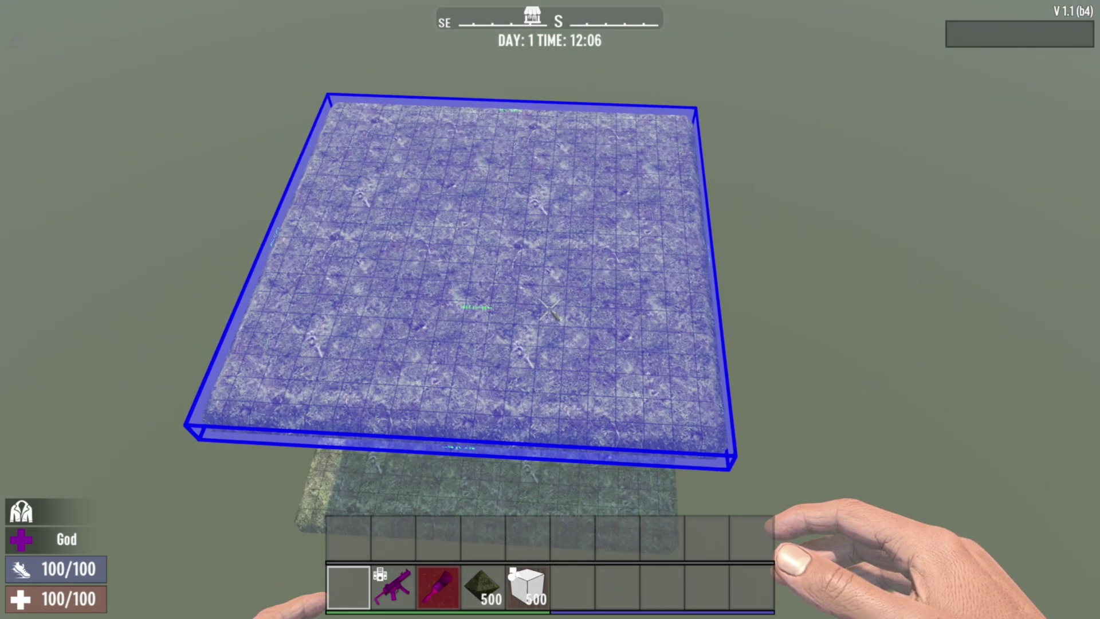
Enlarge the selection box around the upper slab to 25 by 25 blocks, extending it along both horizontal axes.
{"action": "mouse_move", "coordinate": [457, 247]}
{"action": "left_mouse_down"}
{"action": "mouse_move", "coordinate": [505, 249]}
{"action": "mouse_move", "coordinate": [430, 247]}
{"action": "mouse_move", "coordinate": [460, 248]}
{"action": "left_mouse_up"}
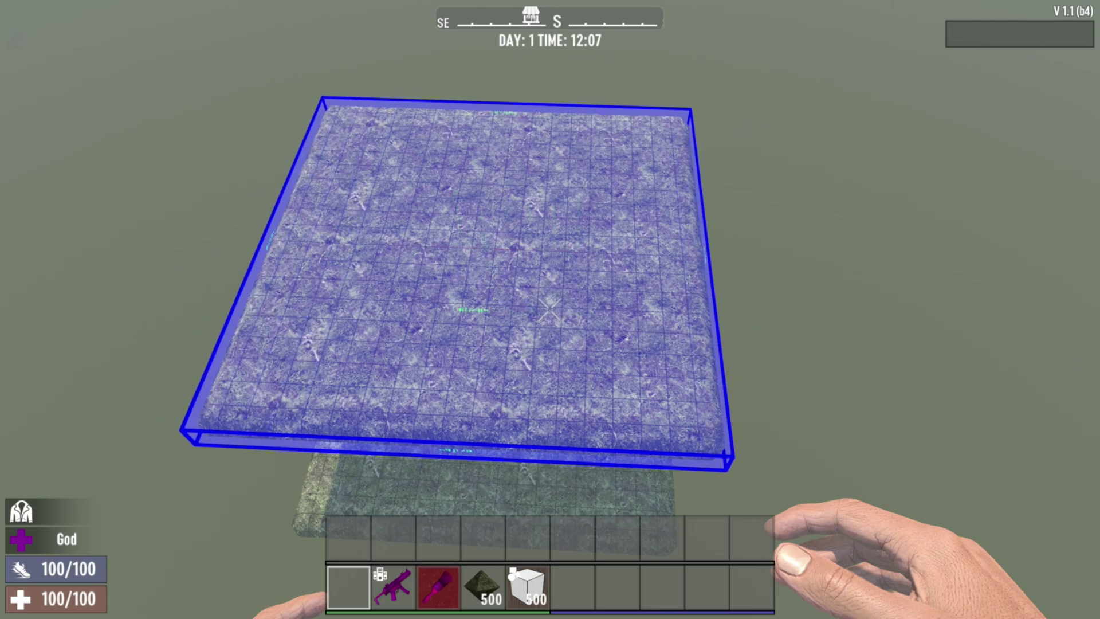
{"action": "key", "text": "g"}
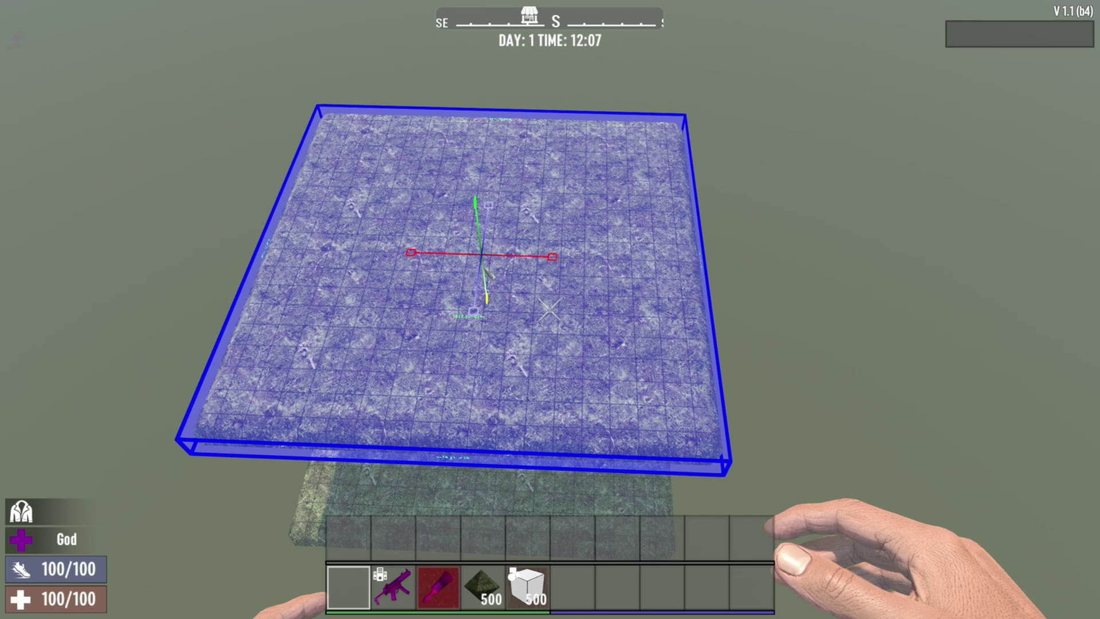
{"action": "key", "text": "g"}
{"action": "key", "text": "w"}
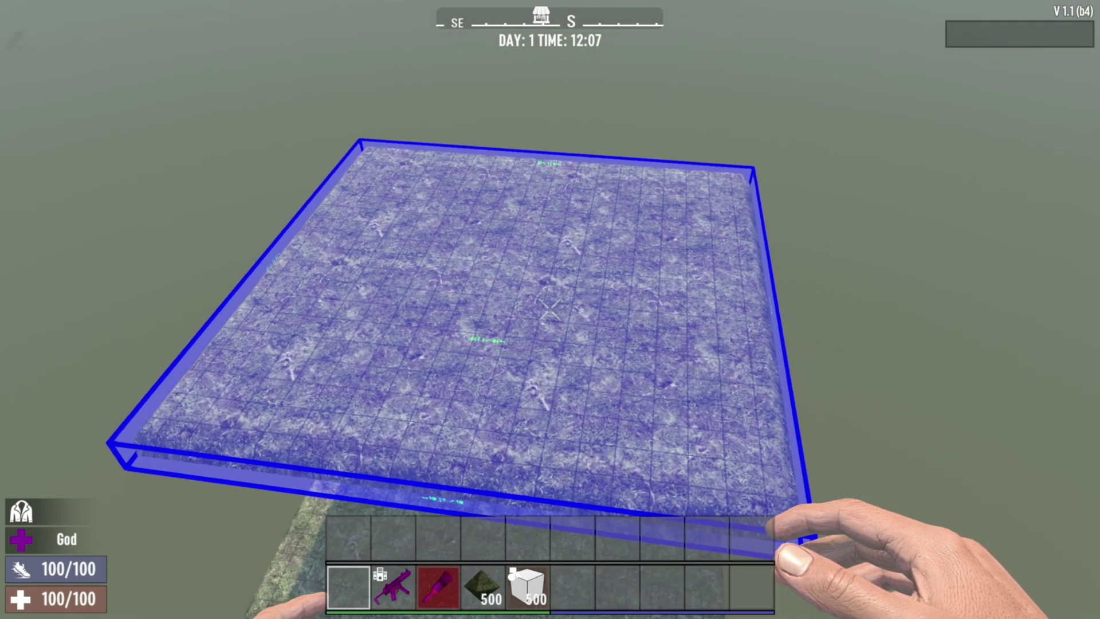
{"action": "key", "text": "d"}
{"action": "key", "text": "g"}
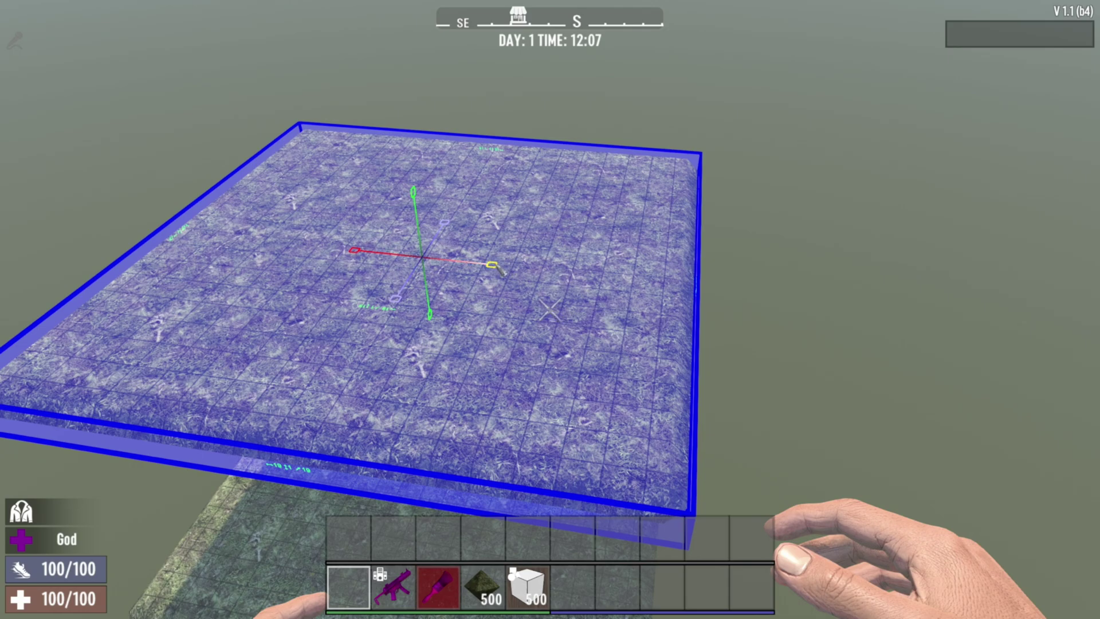
{"action": "left_click_drag", "start_coordinate": [502, 272], "coordinate": [525, 278]}
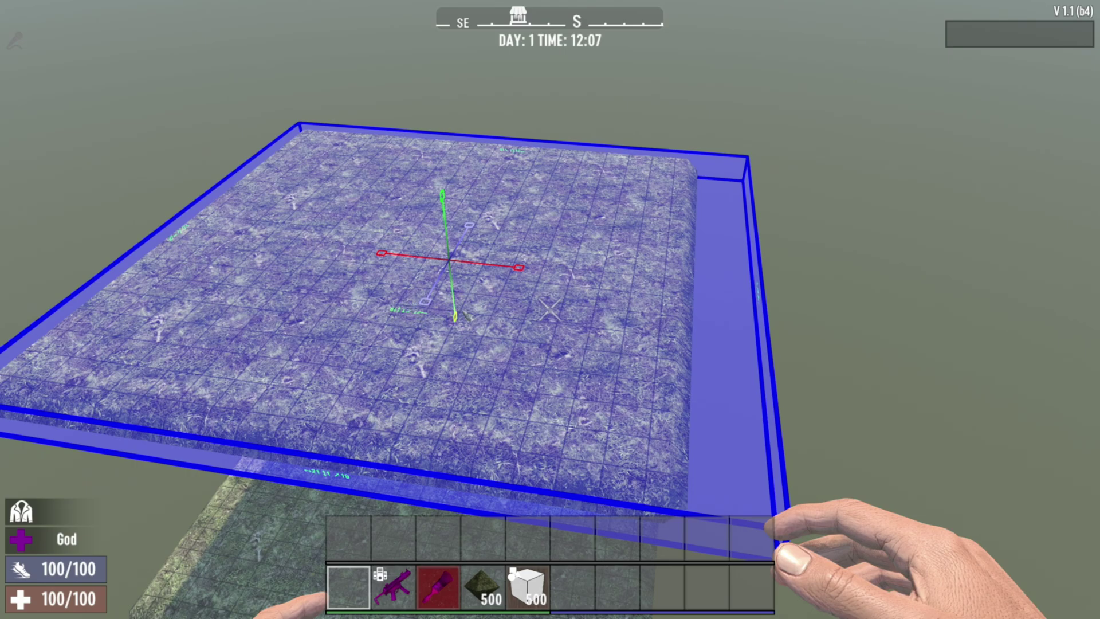
{"action": "left_click_drag", "start_coordinate": [518, 275], "coordinate": [565, 283]}
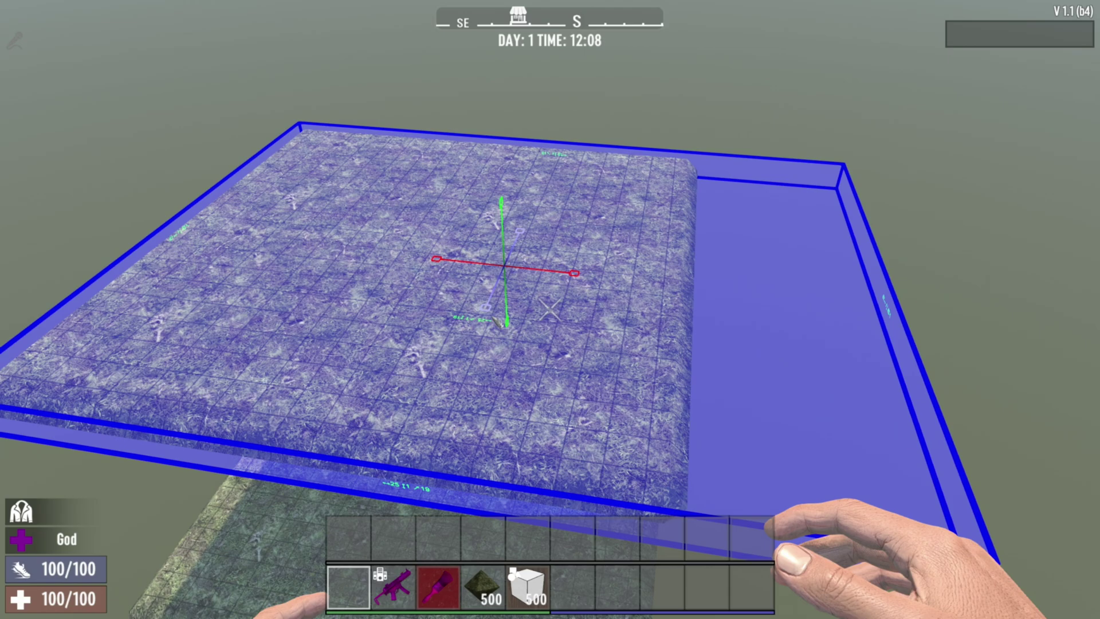
{"action": "left_click_drag", "start_coordinate": [524, 248], "coordinate": [547, 172]}
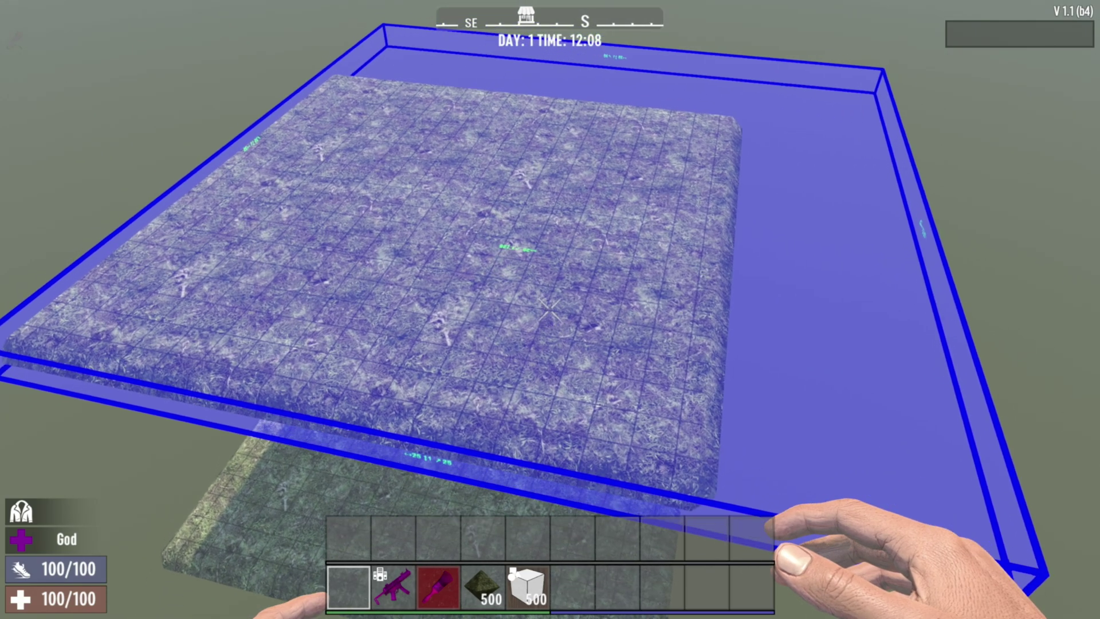
Equip the terrain block and fill the enlarged selection with it.
{"action": "key", "text": "shift+w"}
{"action": "key", "text": "shift+w"}
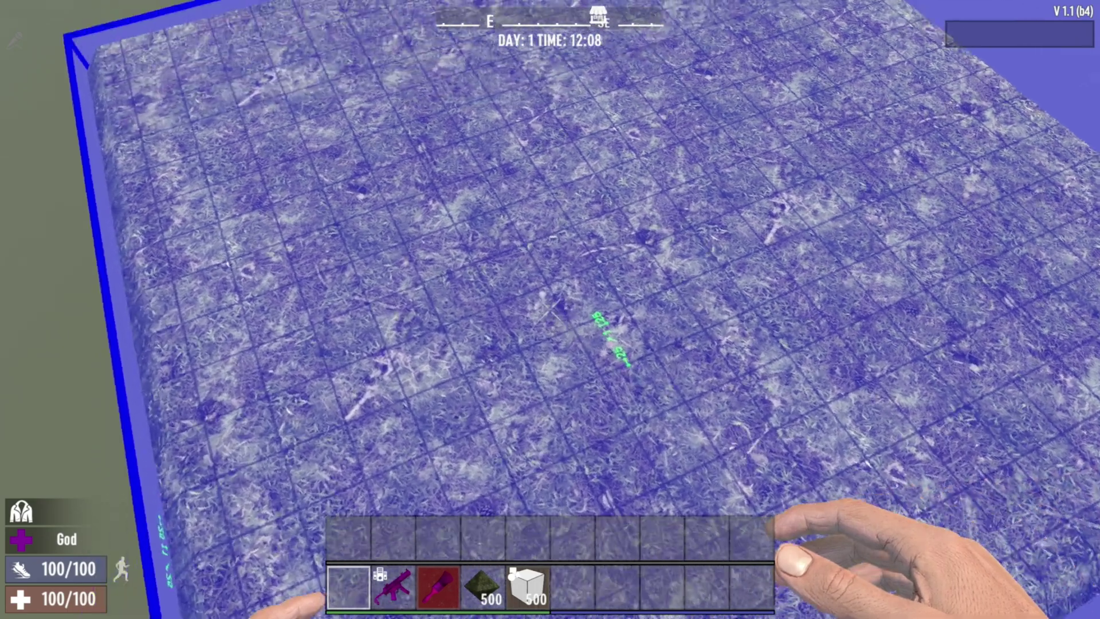
{"action": "key", "text": "s"}
{"action": "key", "text": "4"}
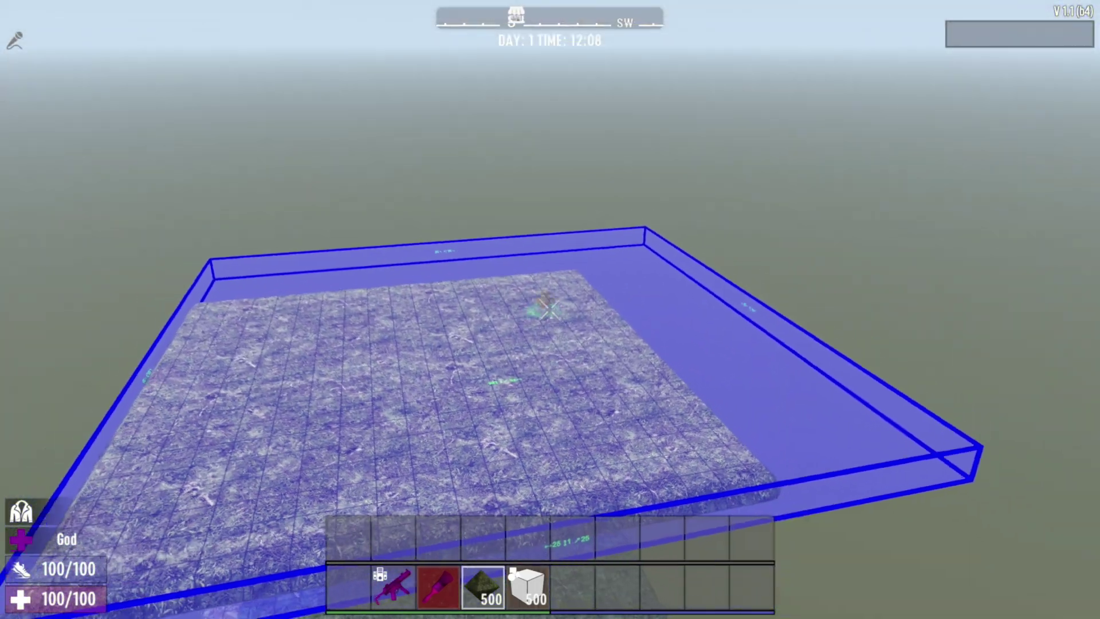
{"action": "key", "text": "s"}
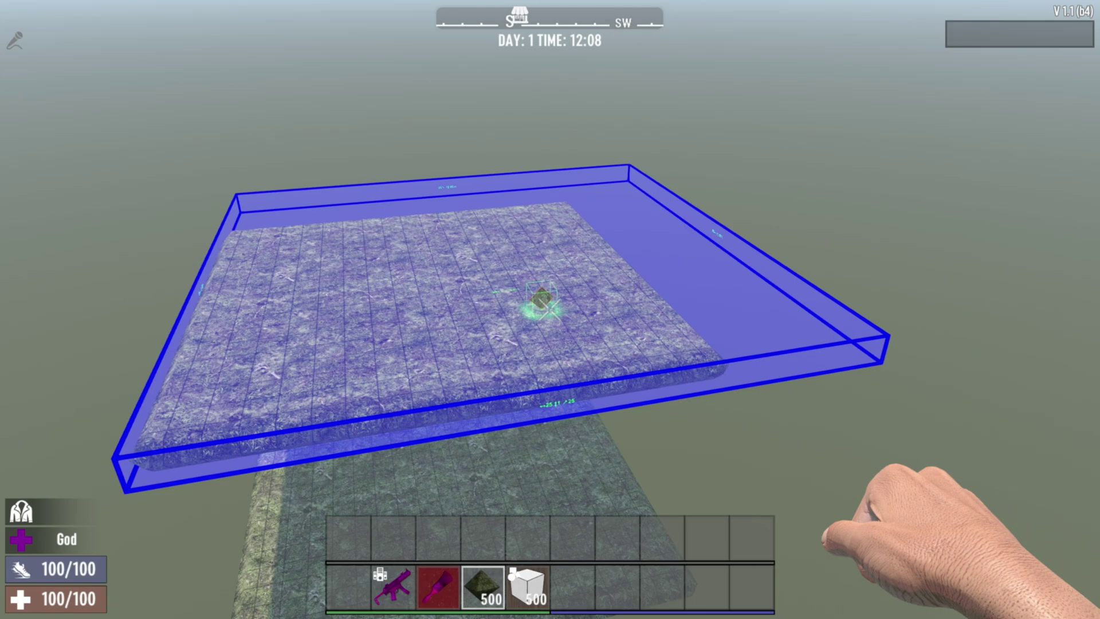
{"action": "key", "text": "Insert"}
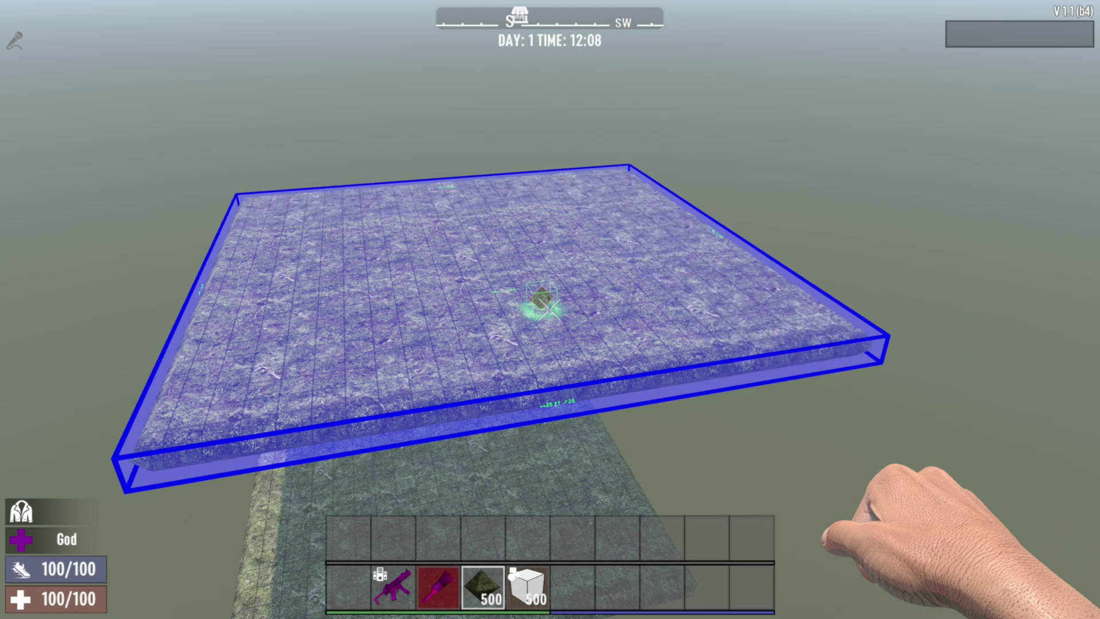
Clear the selection, save the aaa_TESTING123 prefab and return to the scene.
{"action": "key", "text": "z"}
{"action": "key", "text": "Escape"}
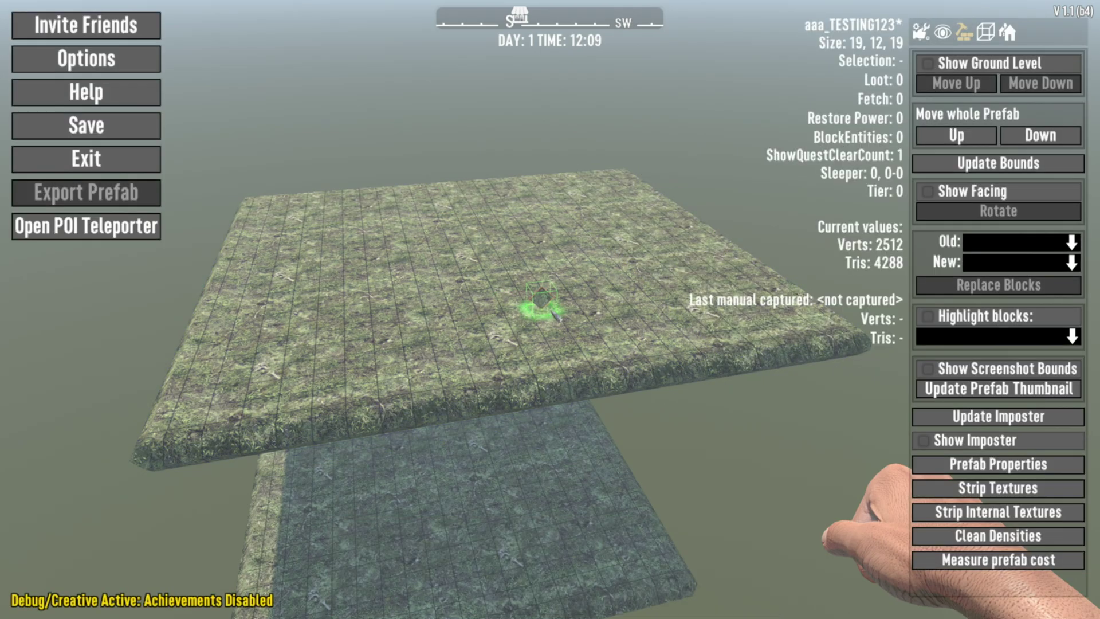
{"action": "left_click", "coordinate": [86, 126]}
{"action": "key", "text": "Escape"}
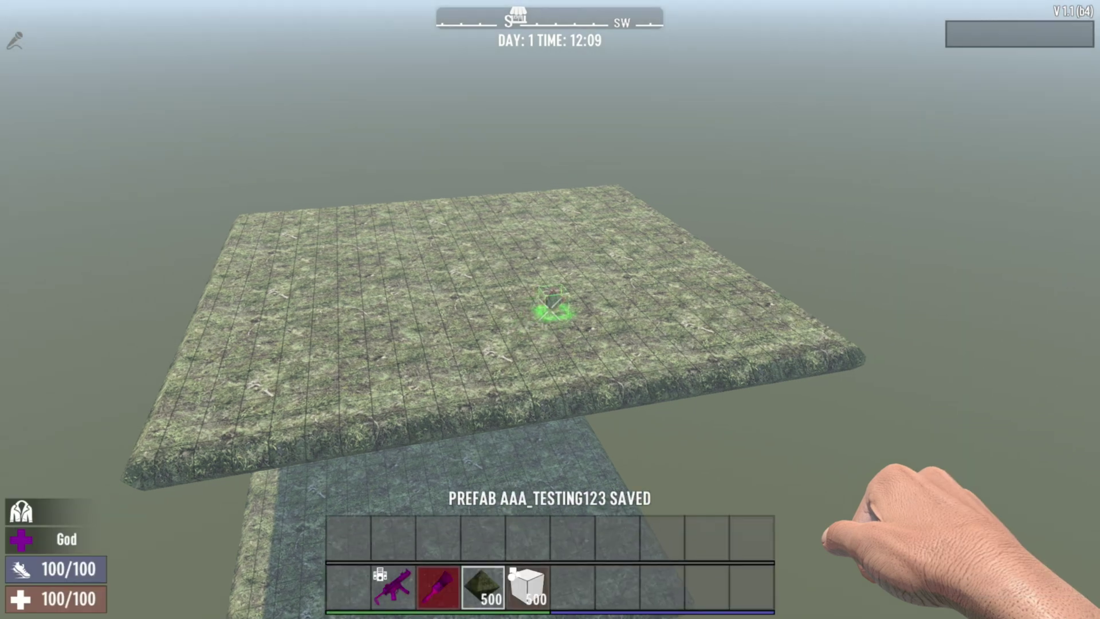
Run the saveworld command in the console and close it.
{"action": "key", "text": "F1"}
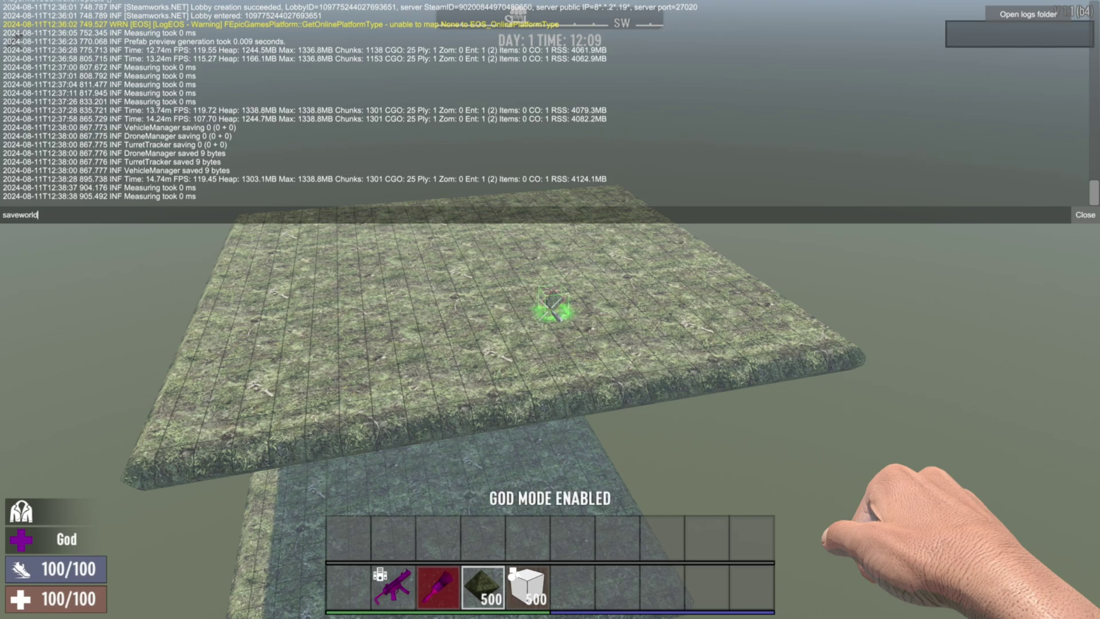
{"action": "type", "text": "saveworld"}
{"action": "key", "text": "Return"}
{"action": "key", "text": "F1"}
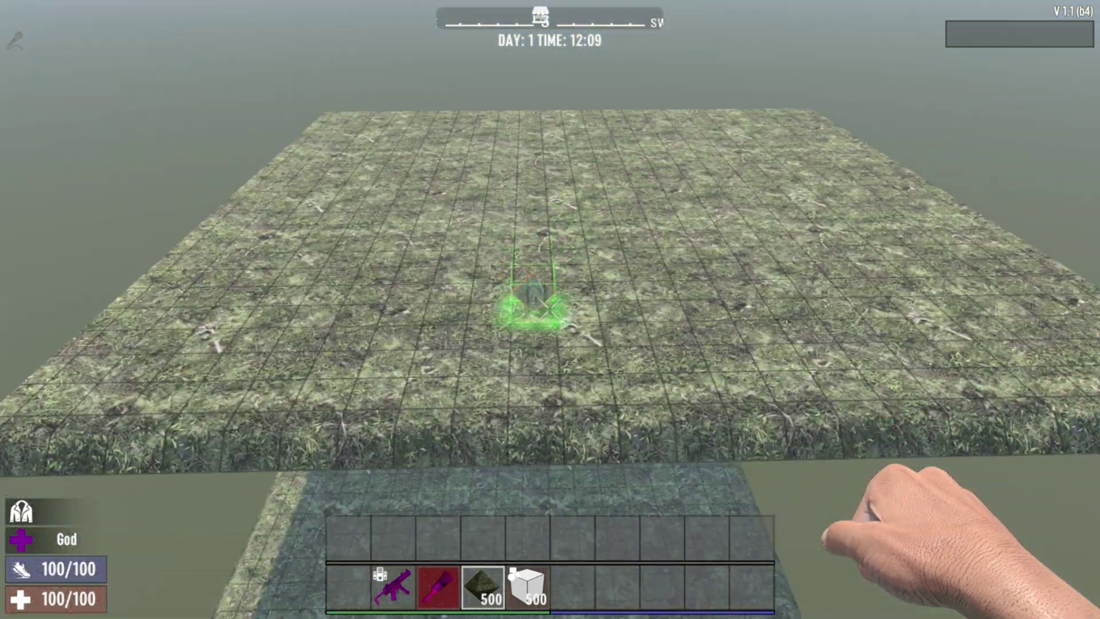
Switch to empty hands and inspect the enlarged terrain slab from its surface, corners and sides.
{"action": "key", "text": "1"}
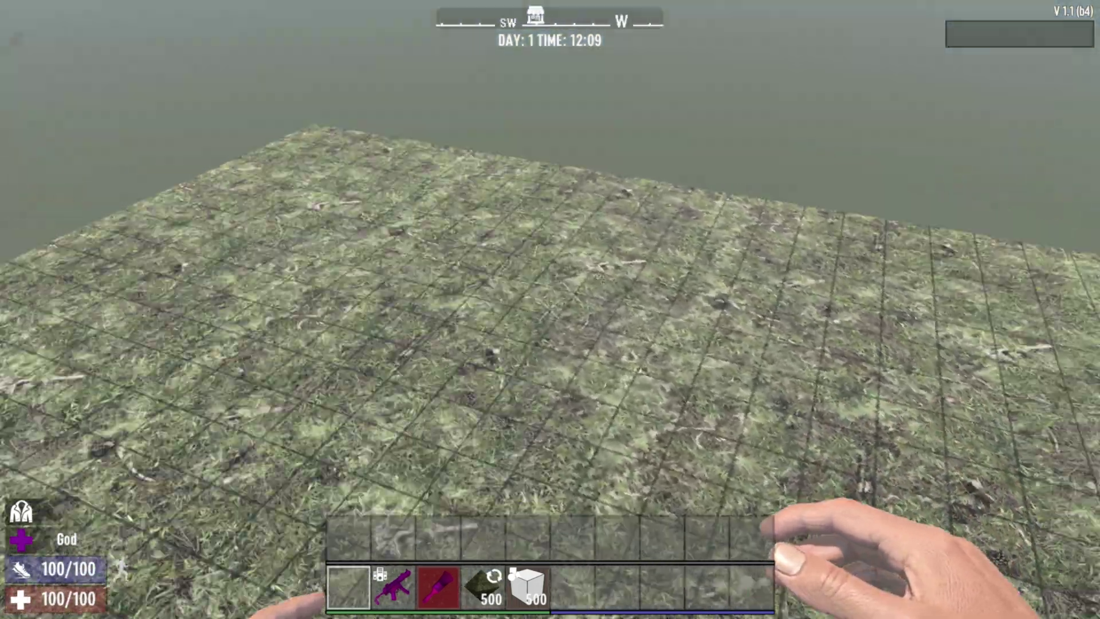
{"action": "key", "text": "s"}
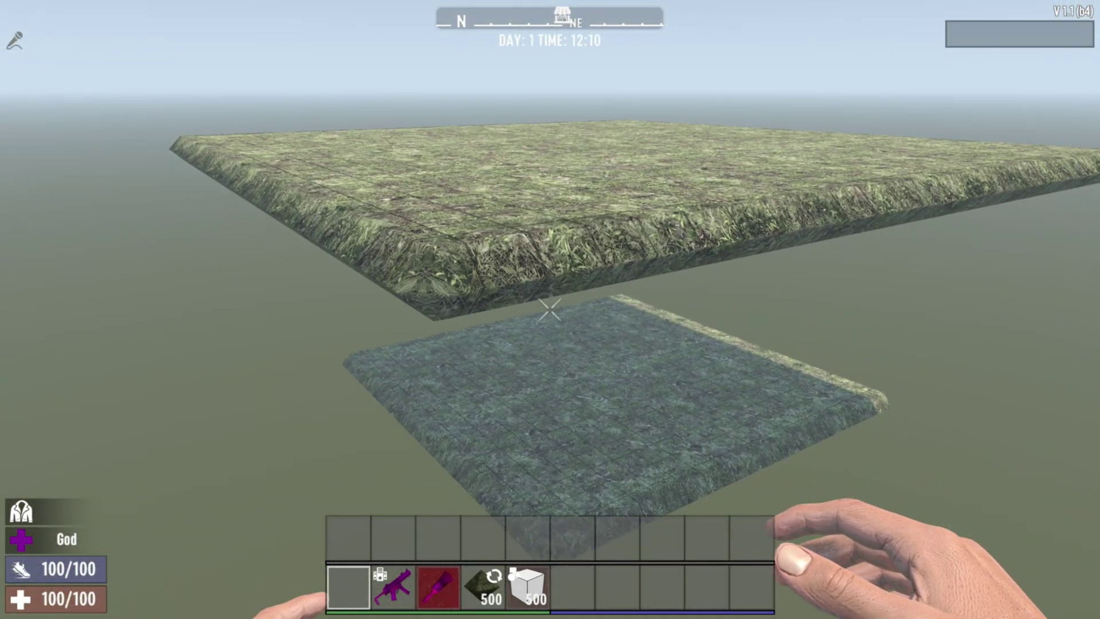
{"action": "key", "text": "space"}
{"action": "key", "text": "w"}
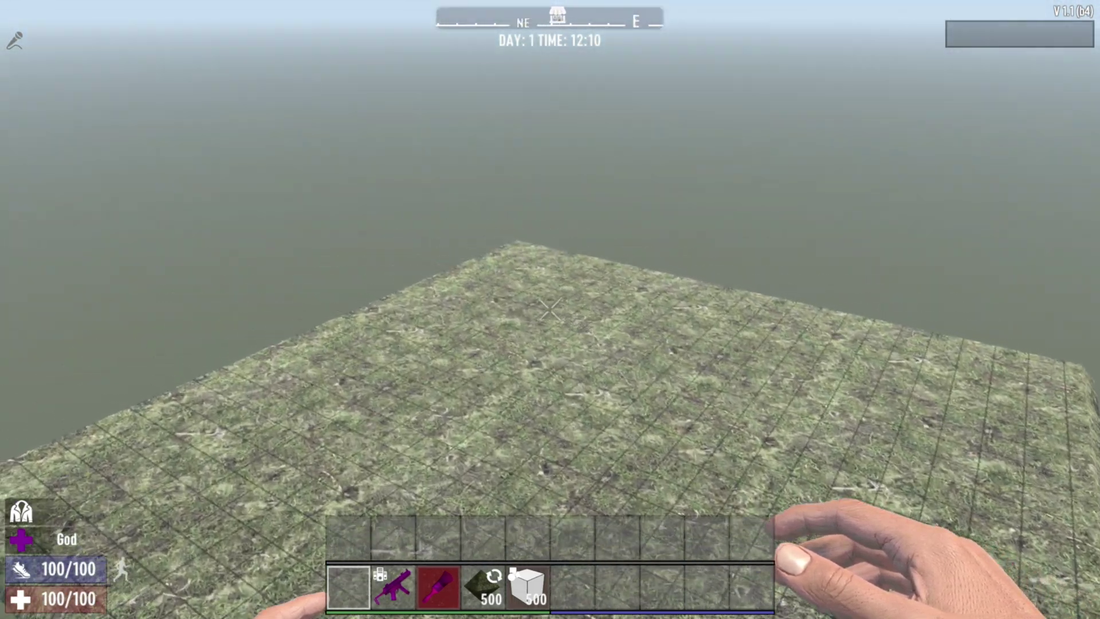
{"action": "key", "text": "s"}
{"action": "key", "text": "a"}
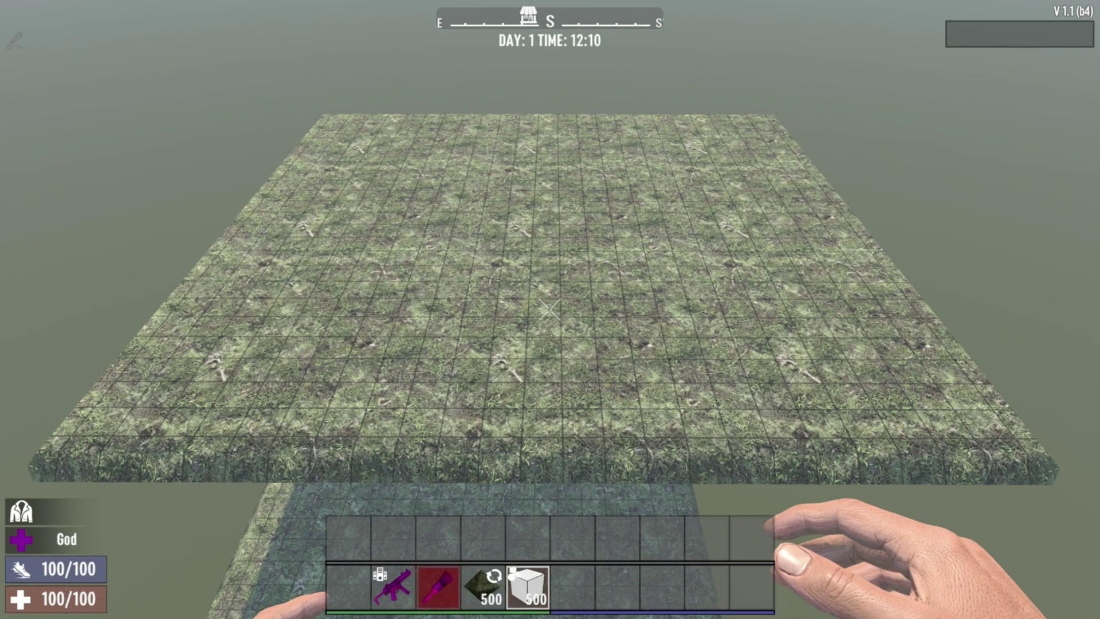
Place two separate wood cubes on top of the slab near its corner, one block apart.
{"action": "key", "text": "d"}
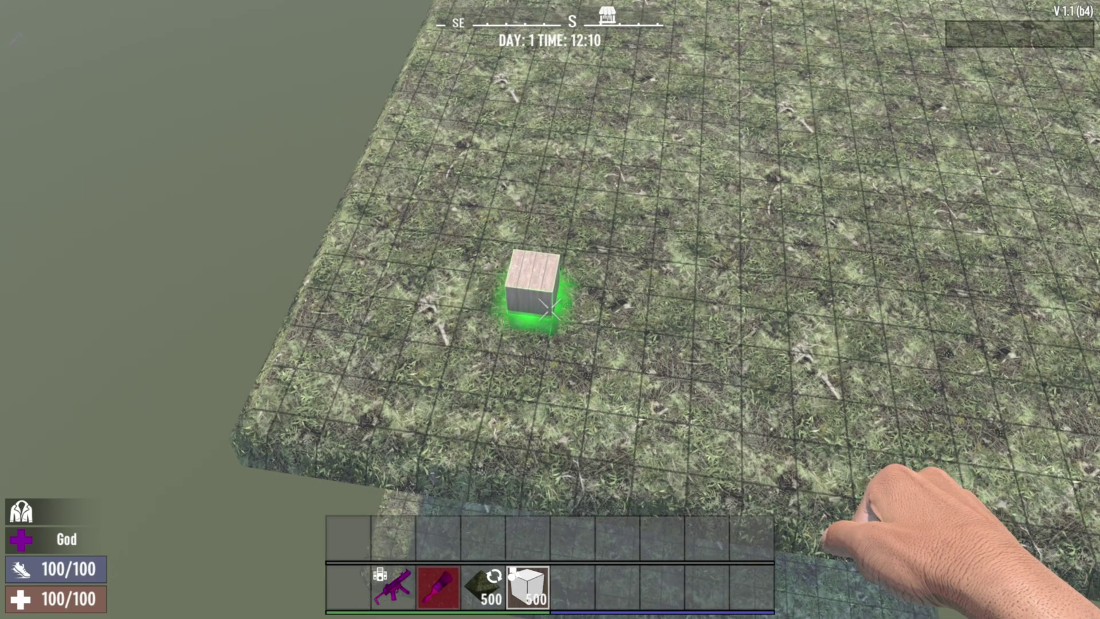
{"action": "right_click", "coordinate": [550, 309]}
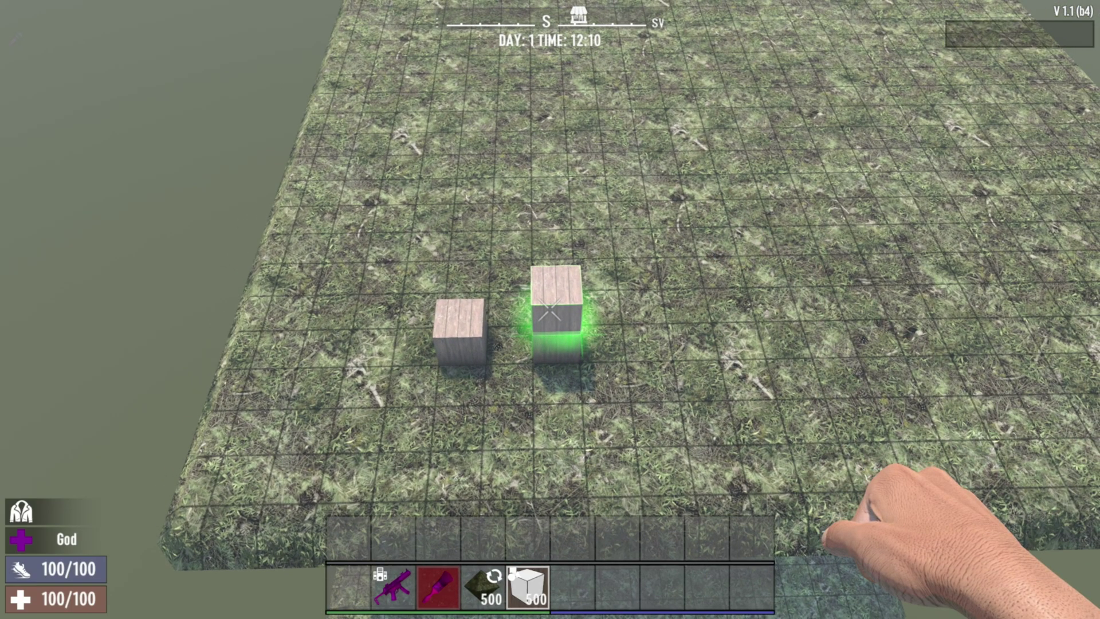
{"action": "right_click", "coordinate": [550, 309]}
{"action": "key", "text": "s"}
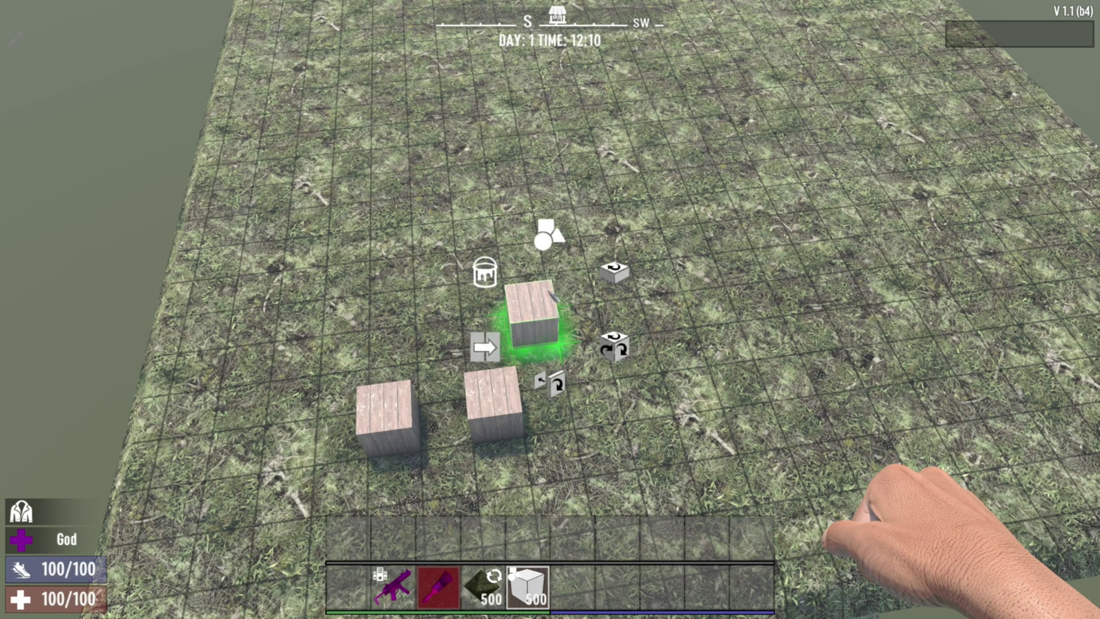
Switch the wood block to the half-height shape and place two of them in a row beside the second cube.
{"action": "left_click", "coordinate": [558, 231]}
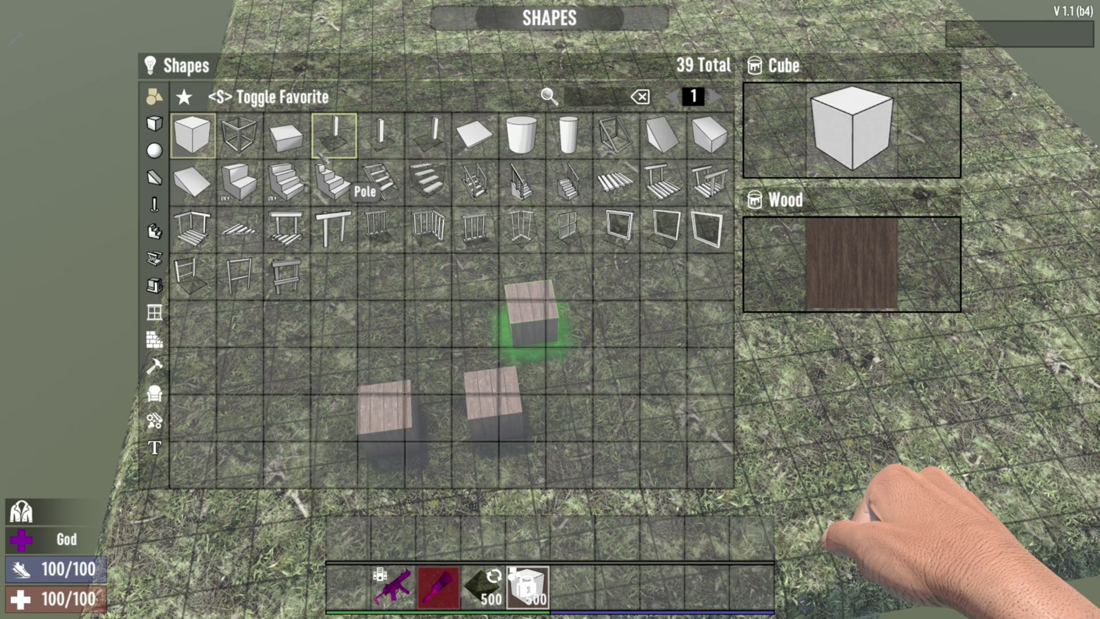
{"action": "left_click", "coordinate": [282, 136]}
{"action": "key", "text": "w"}
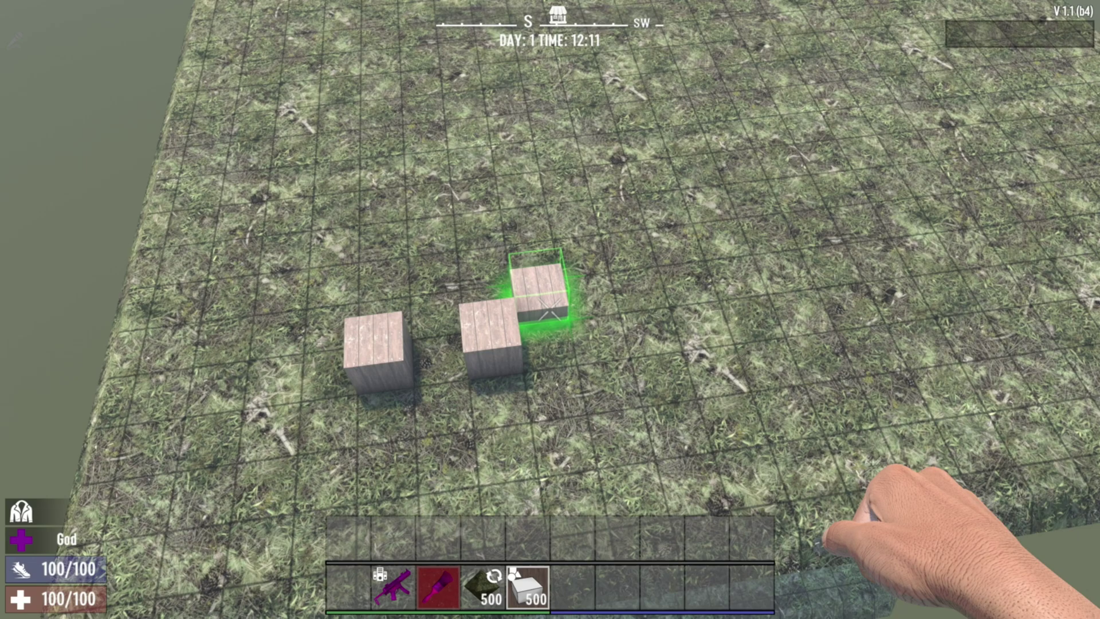
{"action": "right_click", "coordinate": [549, 309]}
{"action": "key", "text": "d"}
{"action": "right_click", "coordinate": [549, 309]}
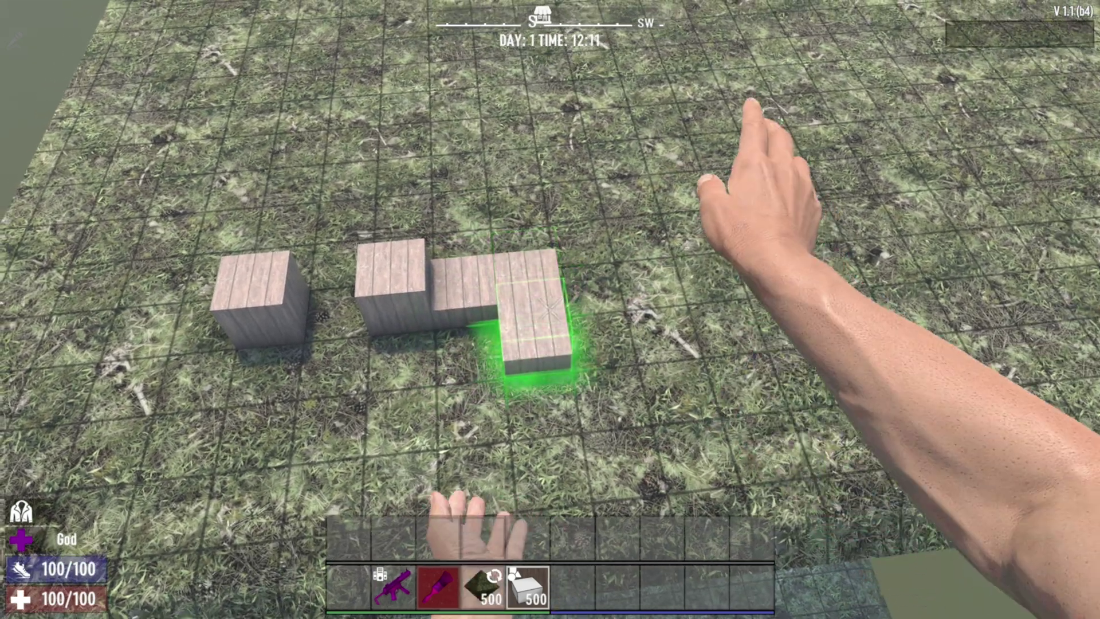
Inspect the placed wood cubes and half-height blocks on the terrain slab from several sides and heights.
{"action": "key", "text": "s"}
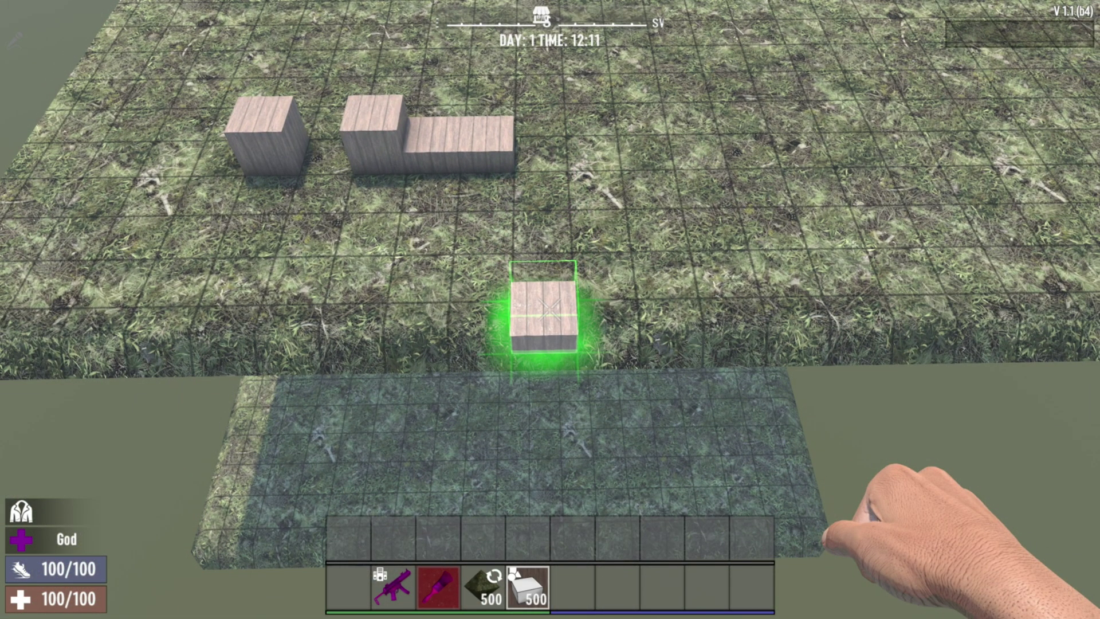
{"action": "key", "text": "c"}
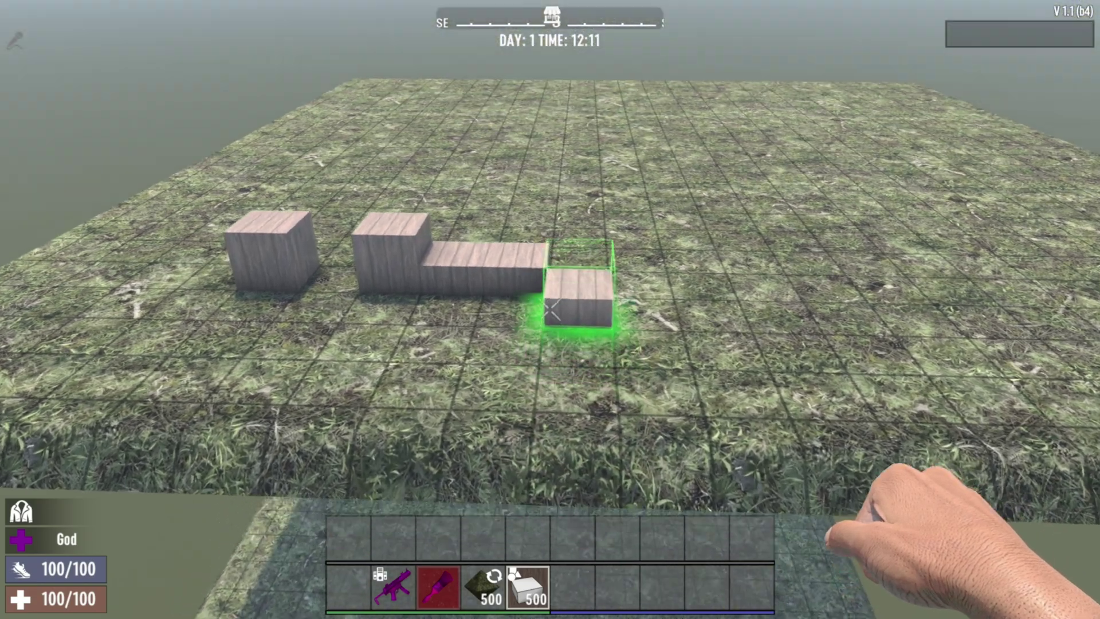
{"action": "key", "text": "a"}
{"action": "key", "text": "a"}
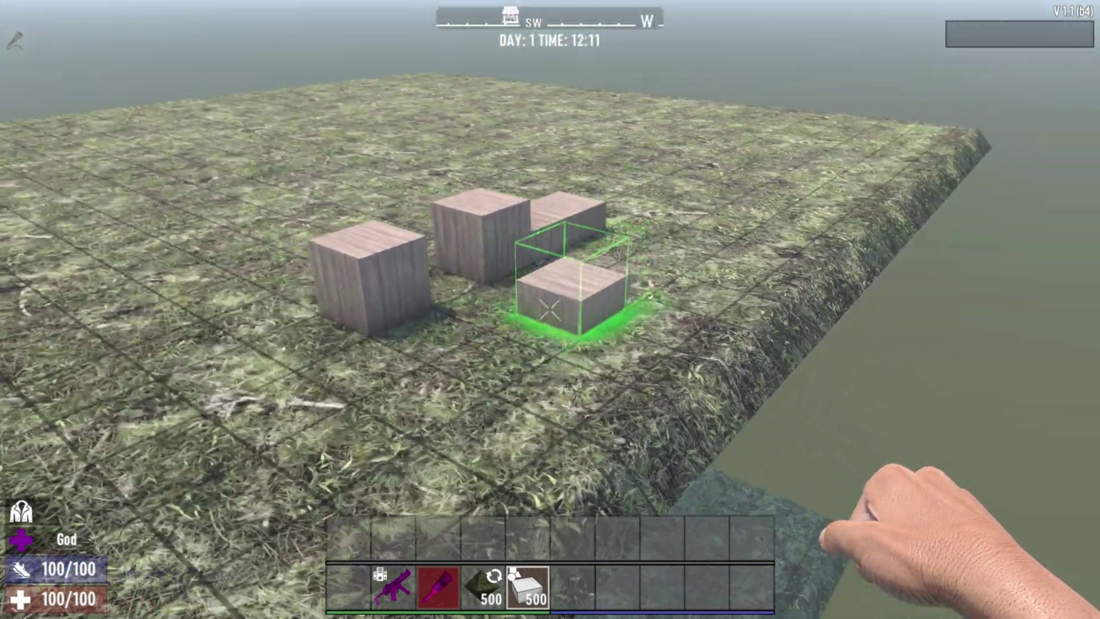
{"action": "key", "text": "space"}
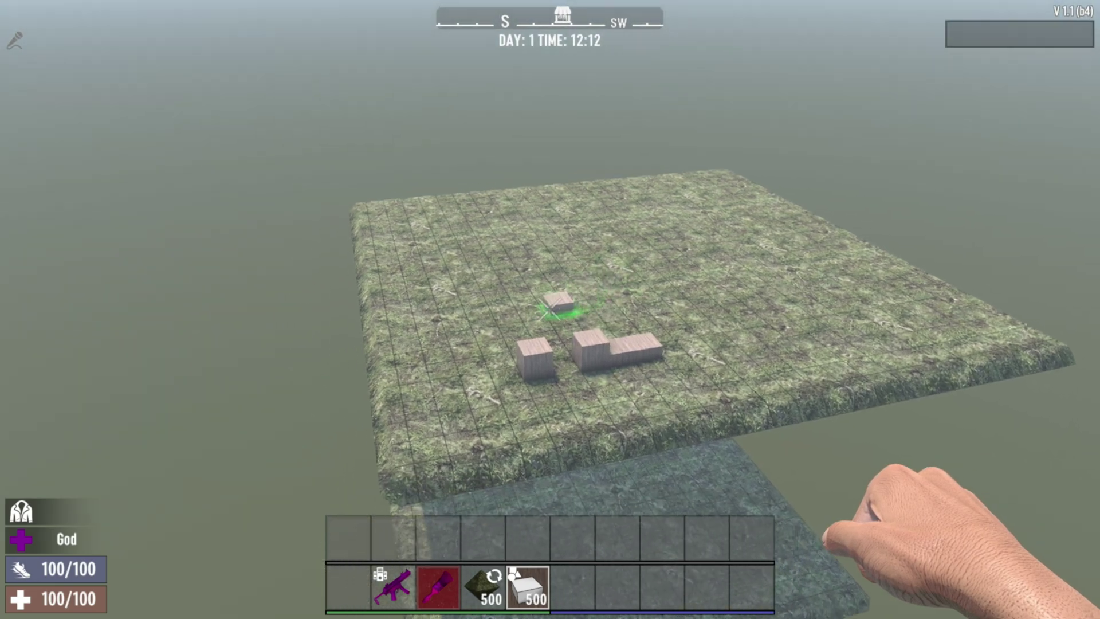
{"action": "key", "text": "w"}
{"action": "key", "text": "w"}
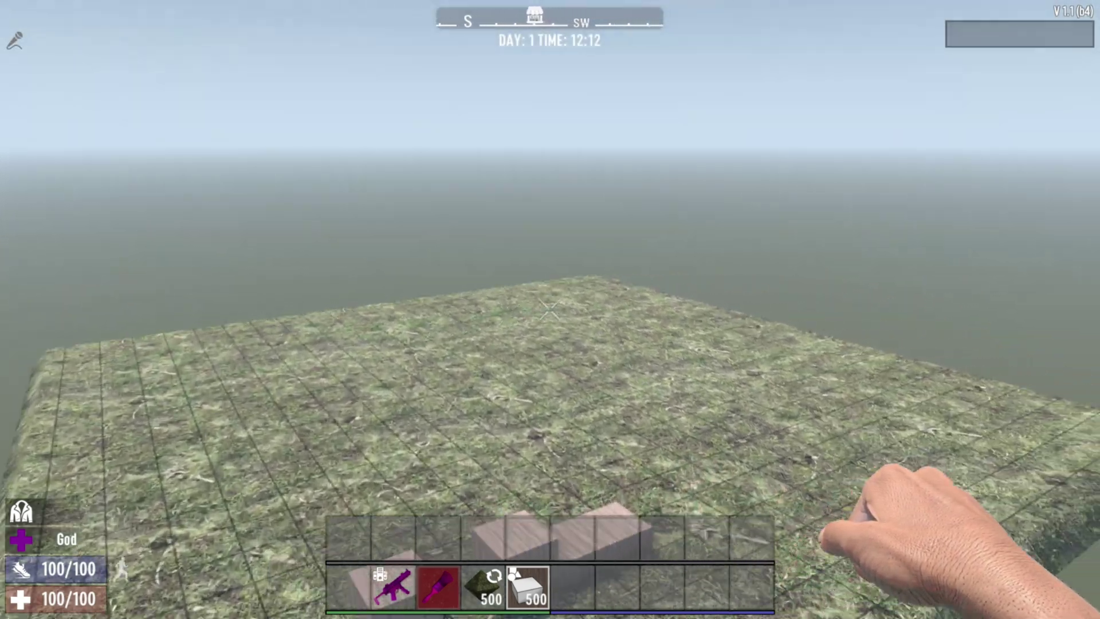
{"action": "key", "text": "d"}
{"action": "key", "text": "s"}
{"action": "key", "text": "a"}
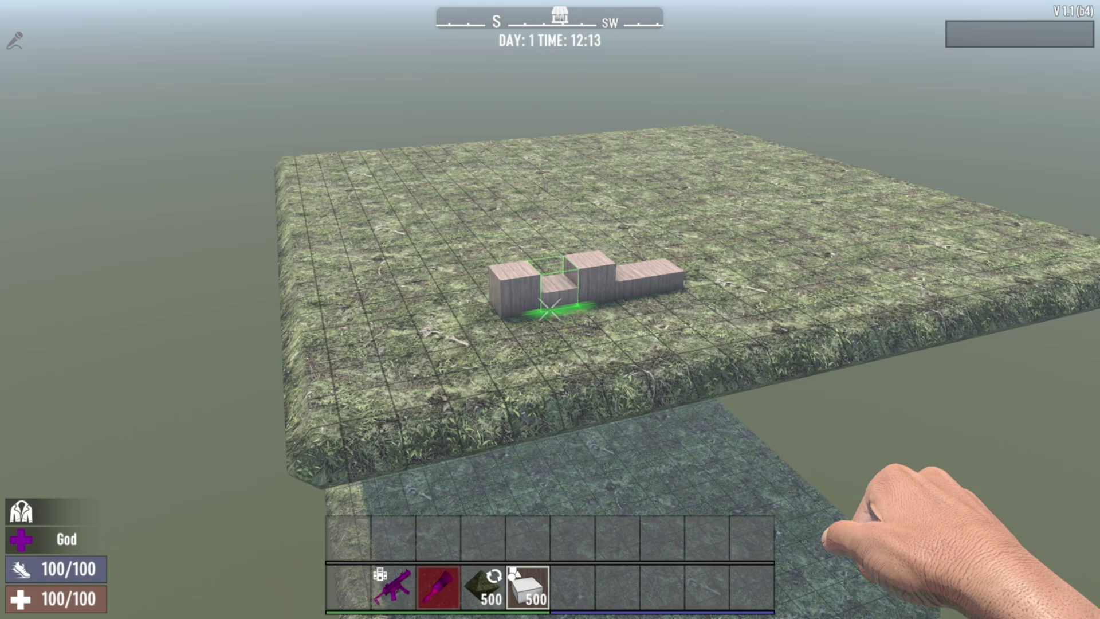
Look through the editor's level tools, visibility options, volume and selection tools, and prefab list.
{"action": "key", "text": "Escape"}
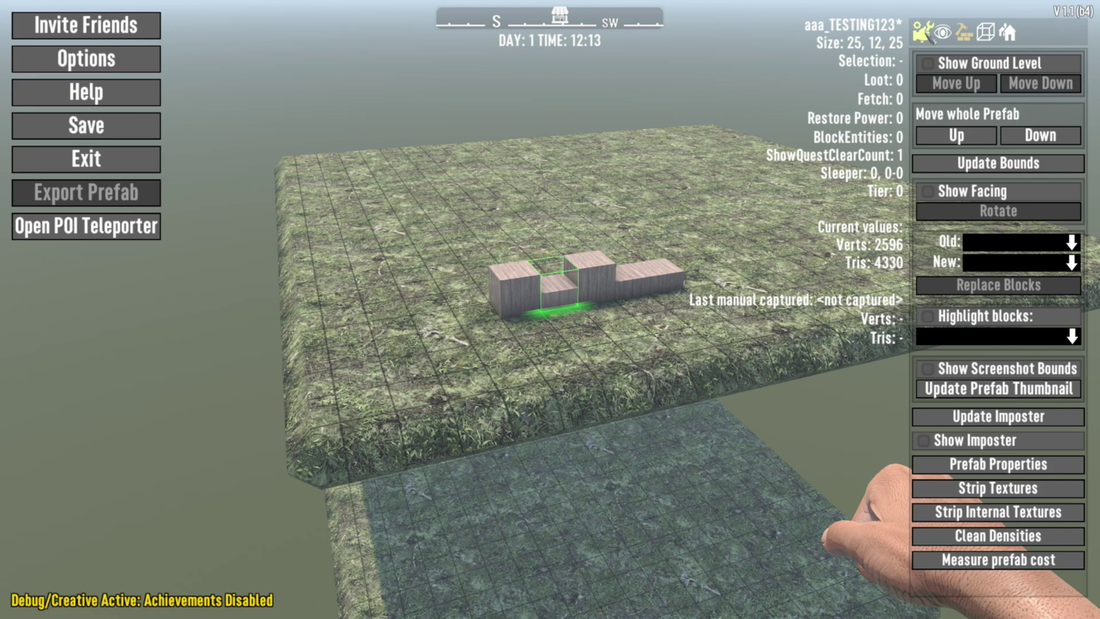
{"action": "left_click", "coordinate": [925, 34]}
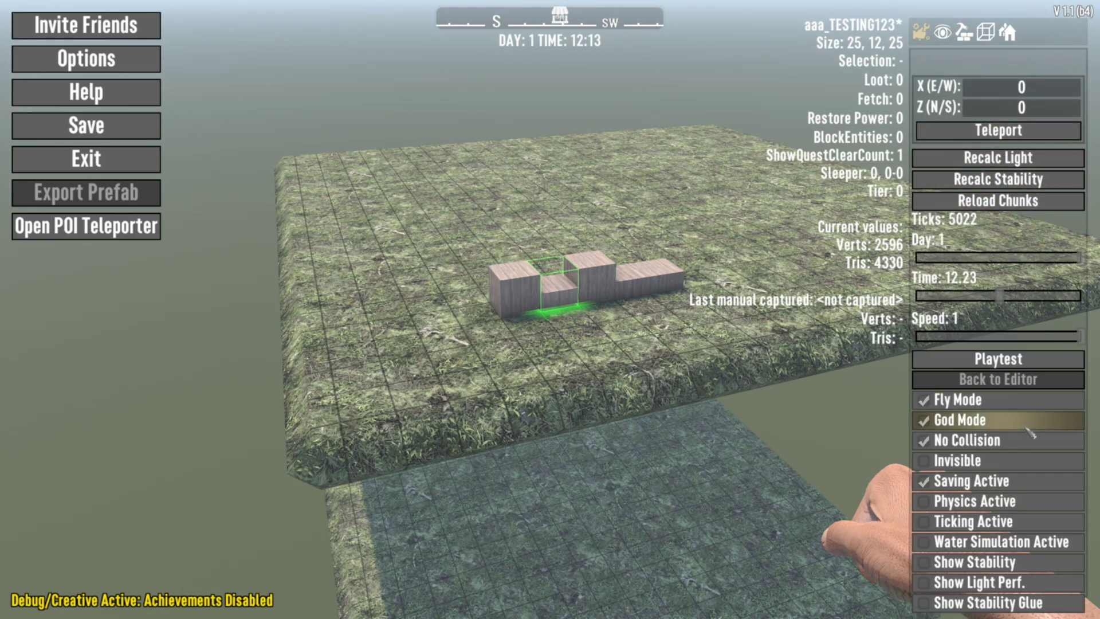
{"action": "left_click", "coordinate": [966, 35]}
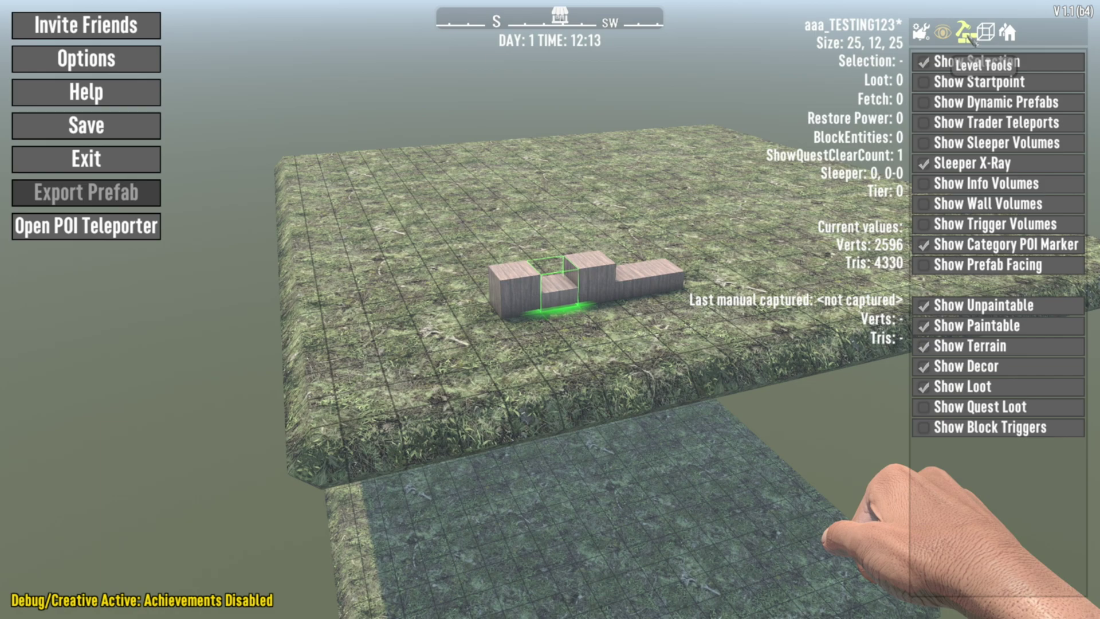
{"action": "left_click", "coordinate": [967, 34]}
{"action": "left_click", "coordinate": [987, 32]}
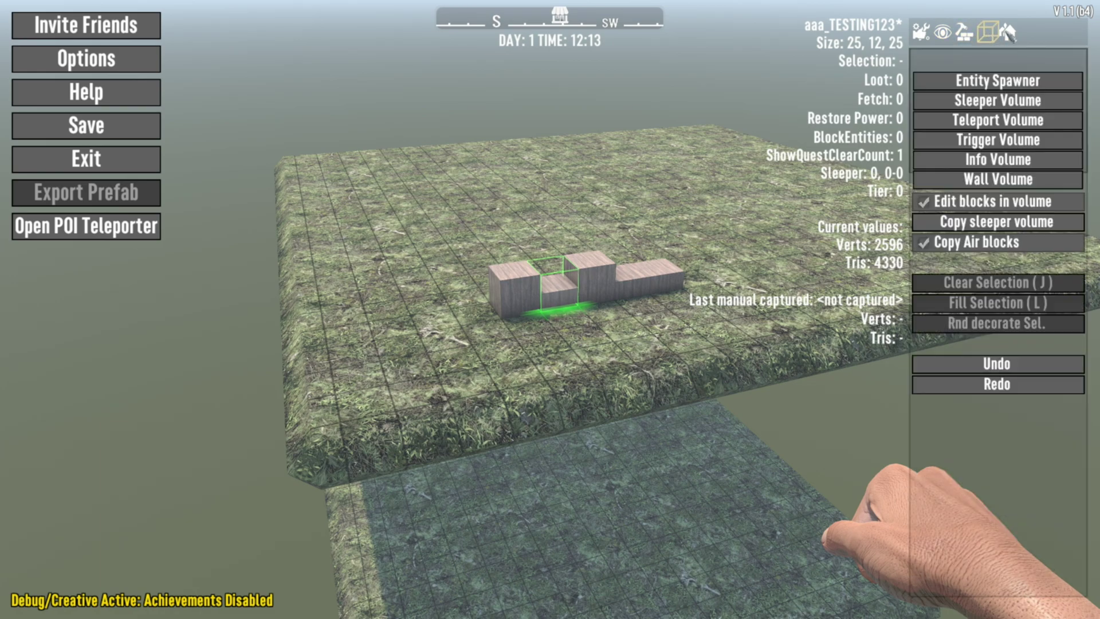
{"action": "left_click", "coordinate": [1011, 35]}
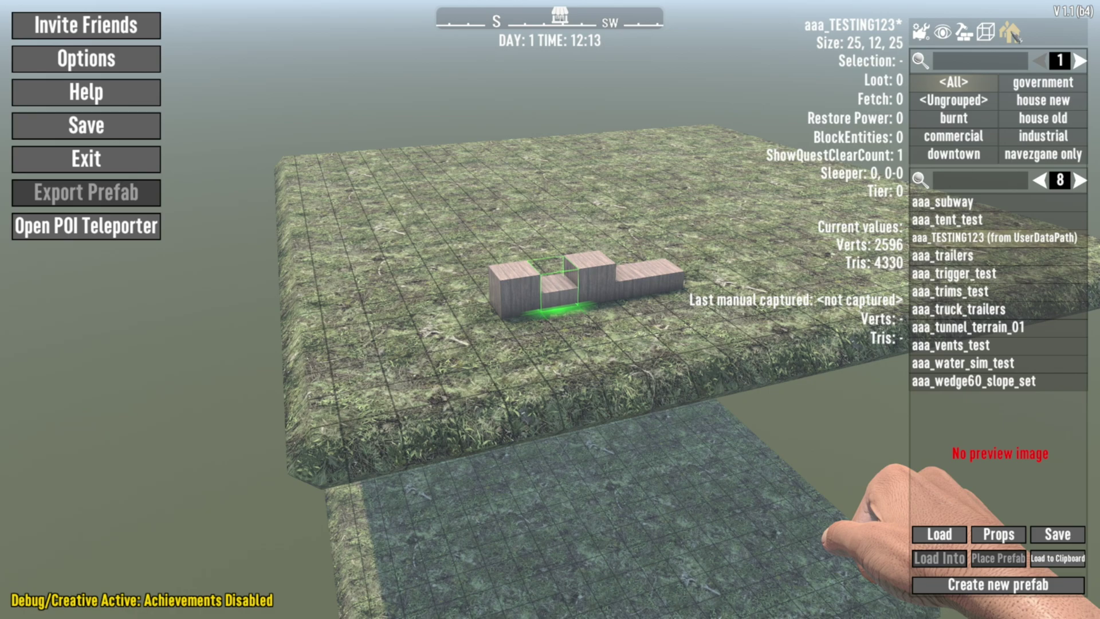
{"action": "left_click", "coordinate": [924, 32]}
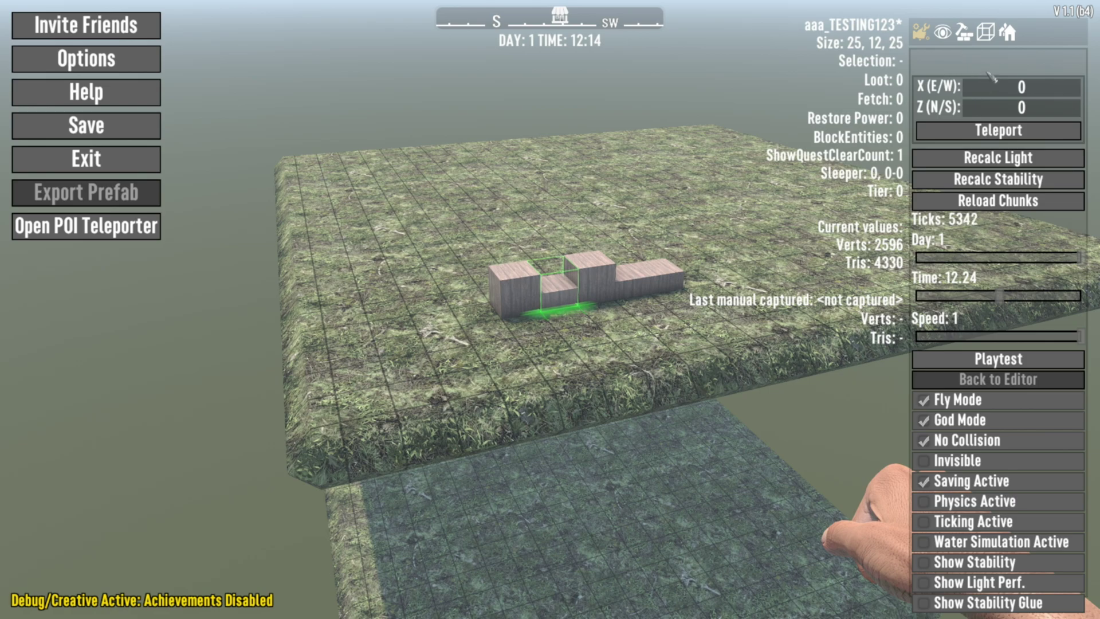
{"action": "key", "text": "Escape"}
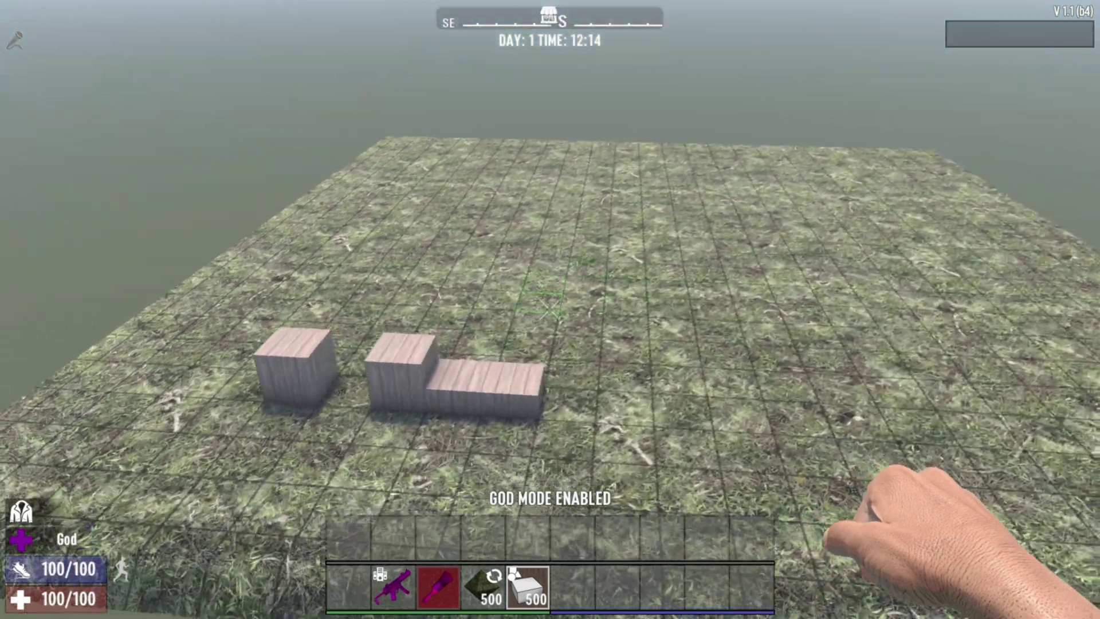
Place a single half-height wood block on open terrain, a few blocks away from the existing row.
{"action": "left_click", "coordinate": [550, 309]}
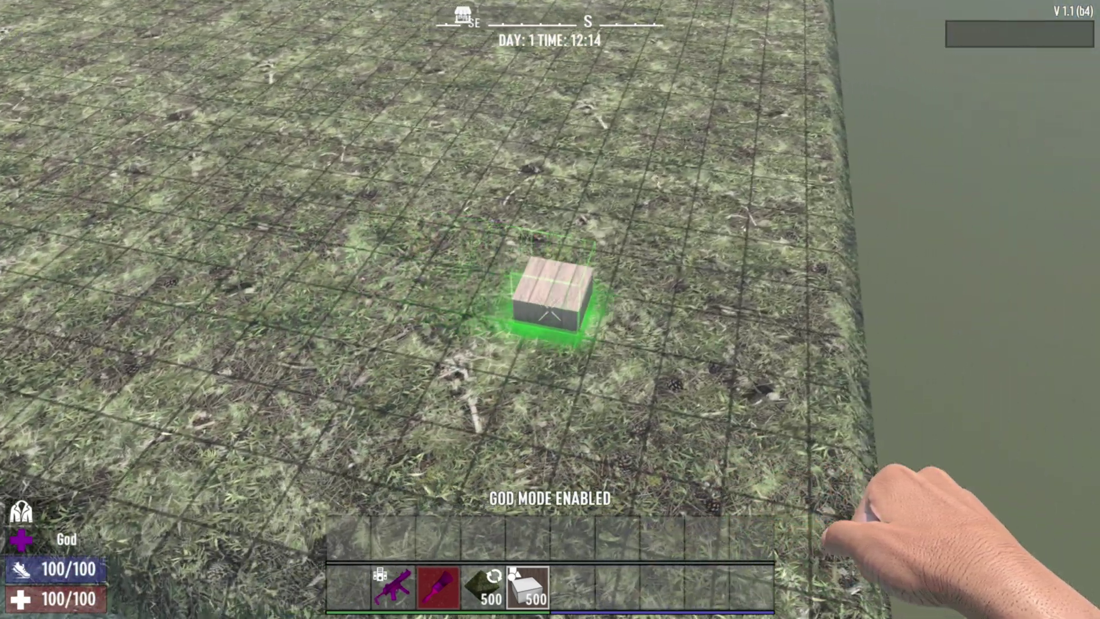
{"action": "key", "text": "s"}
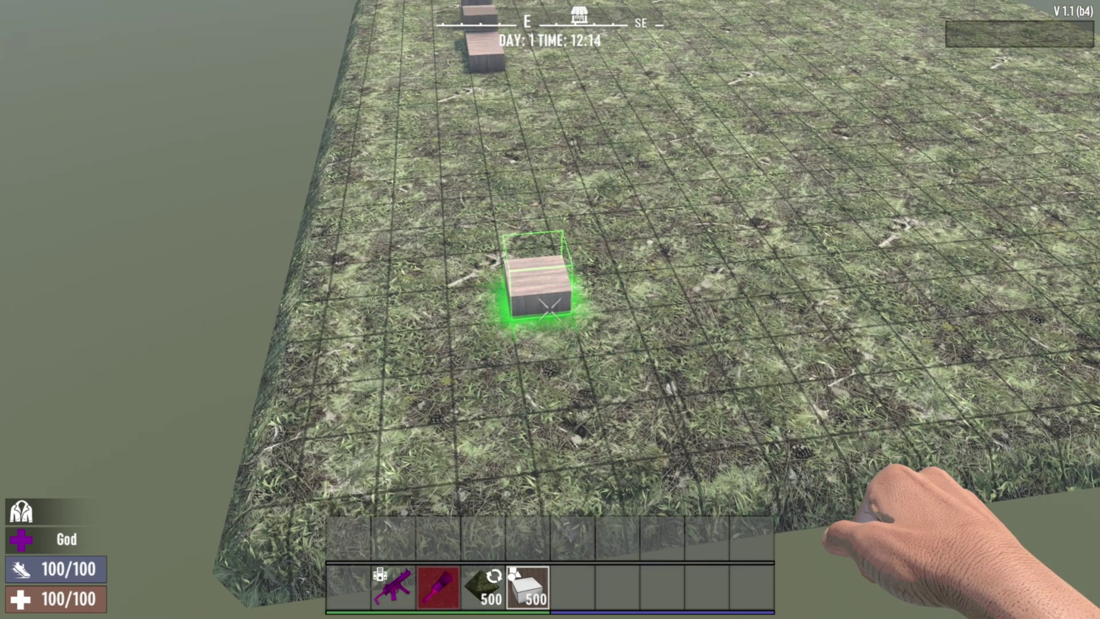
{"action": "key", "text": "shift+w"}
{"action": "key", "text": "a"}
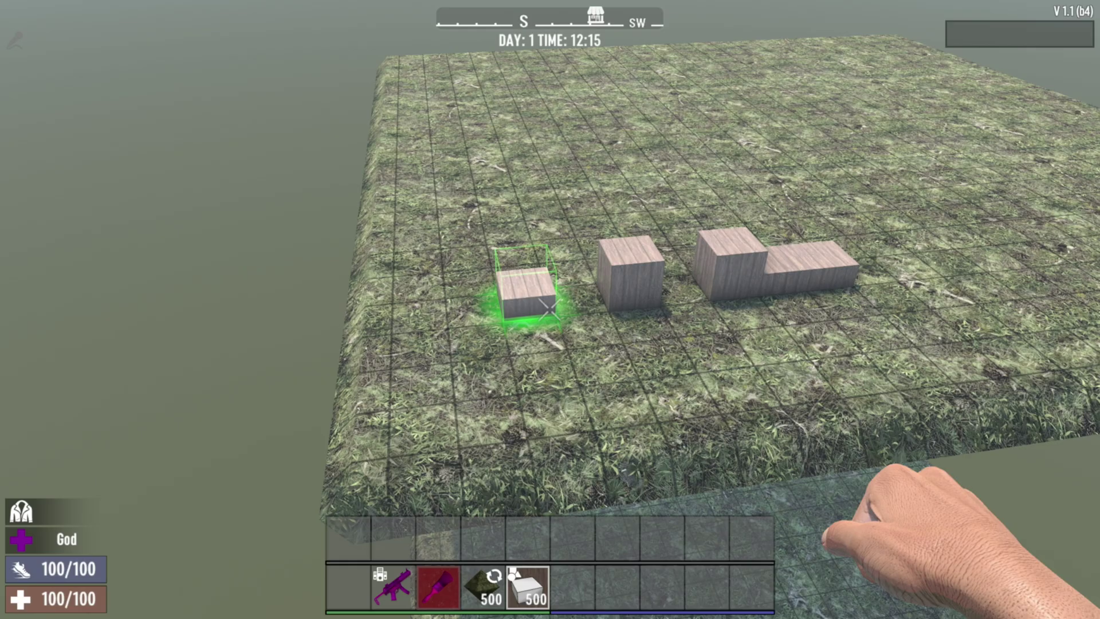
{"action": "key", "text": "s"}
{"action": "key", "text": "w"}
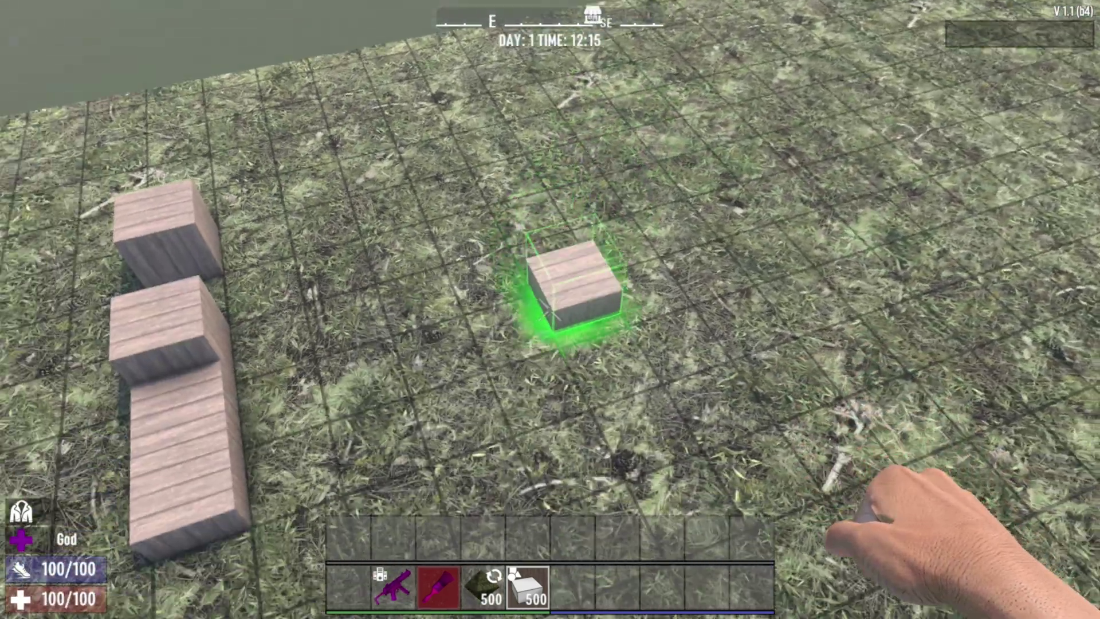
{"action": "key", "text": "s"}
{"action": "right_click", "coordinate": [549, 309]}
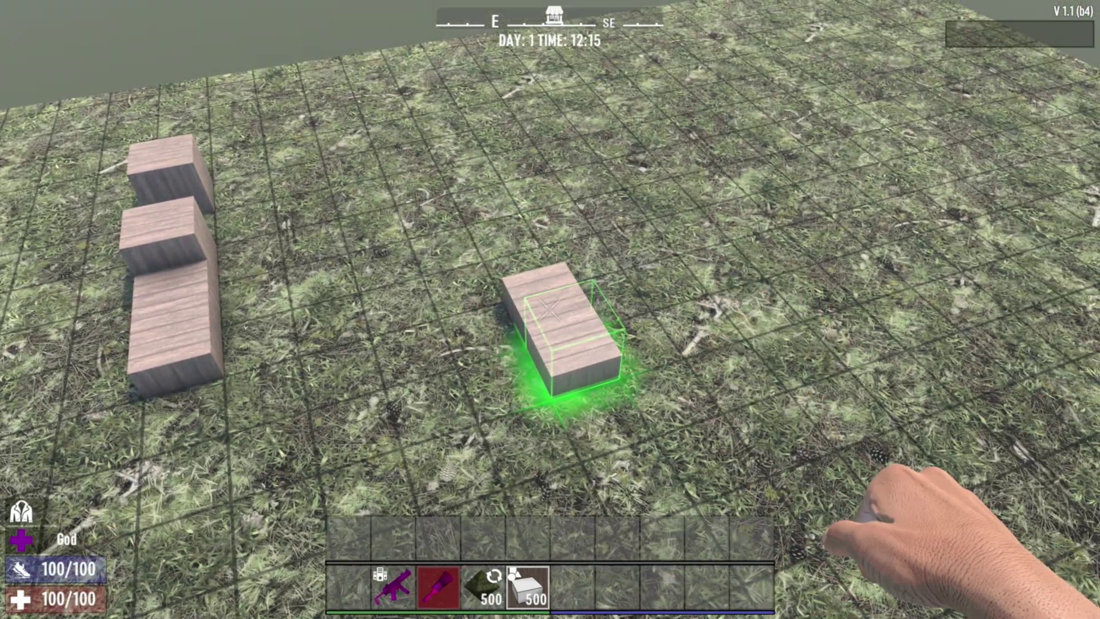
Turn away from the slab towards the empty northern horizon and hide the HUD.
{"action": "key", "text": "s"}
{"action": "key", "text": "a"}
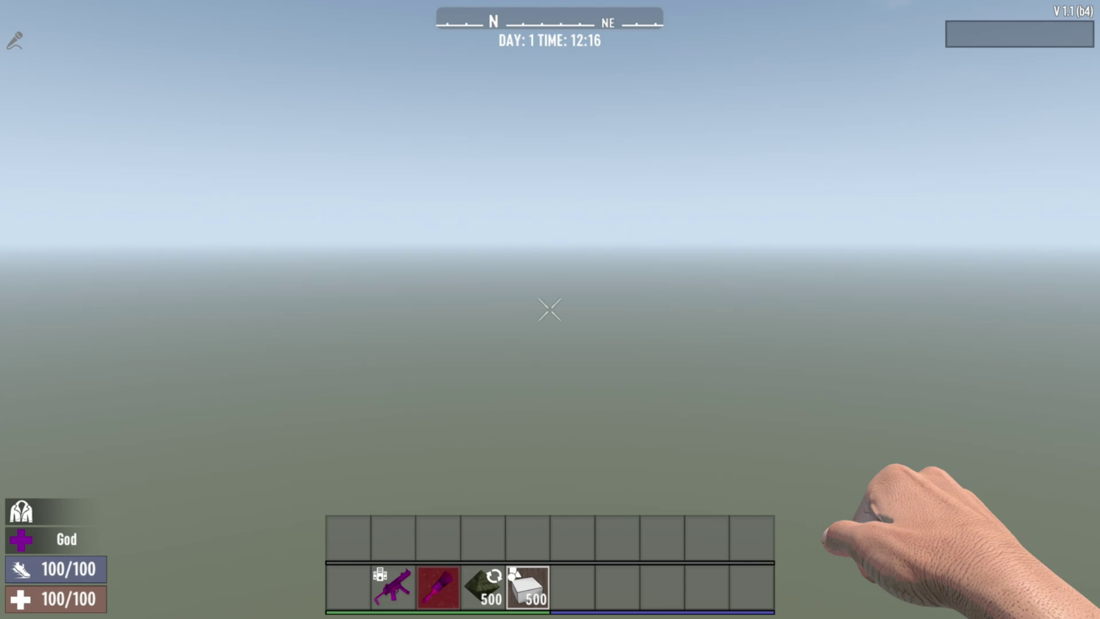
{"action": "key", "text": "F7"}
{"action": "key", "text": "p"}
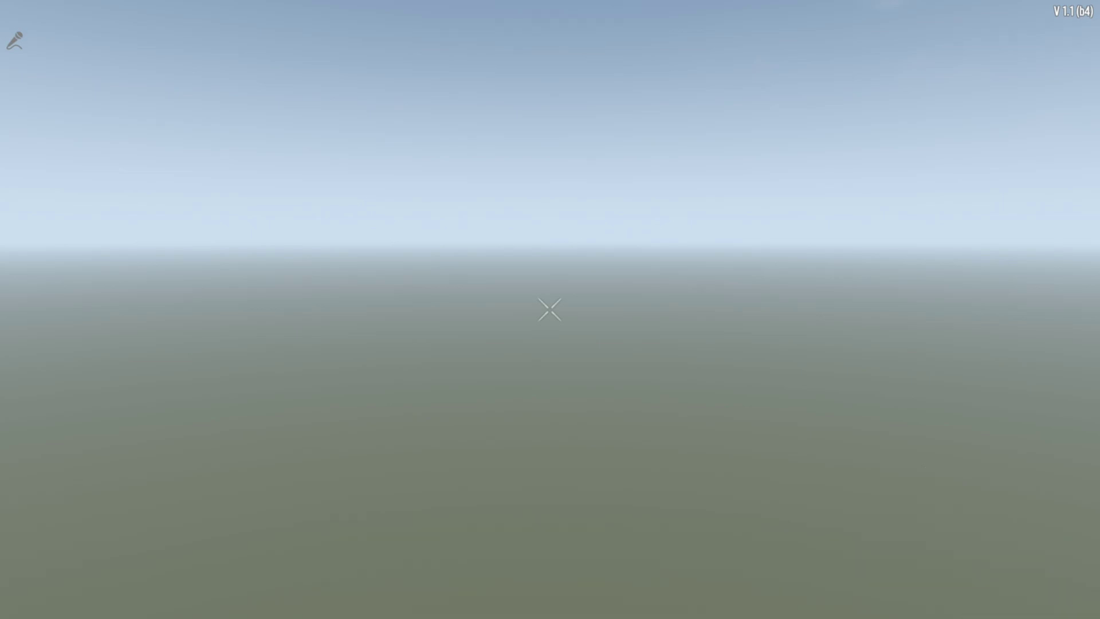